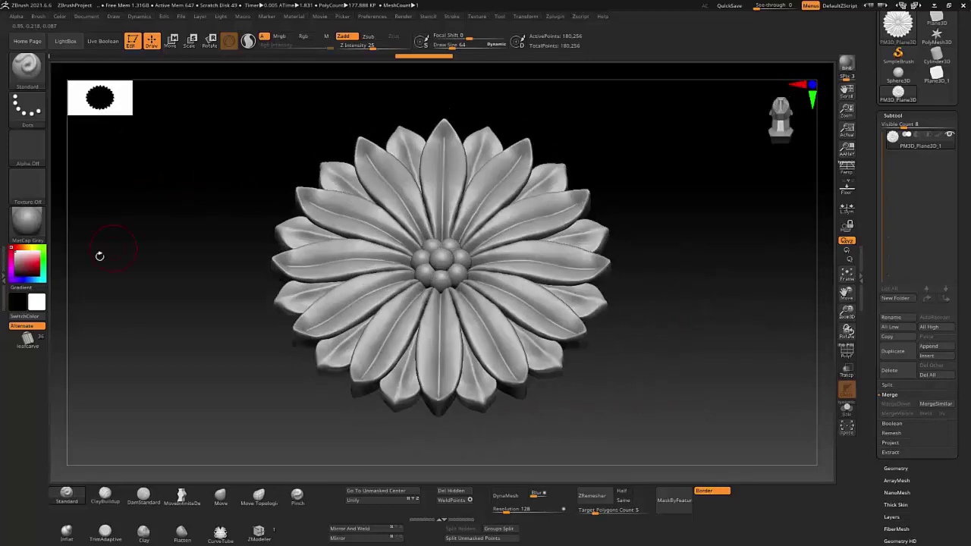
Try a gold material on the daisy rosette and tilt it to view it in 3D
left_click(26, 221)
left_click(386, 268)
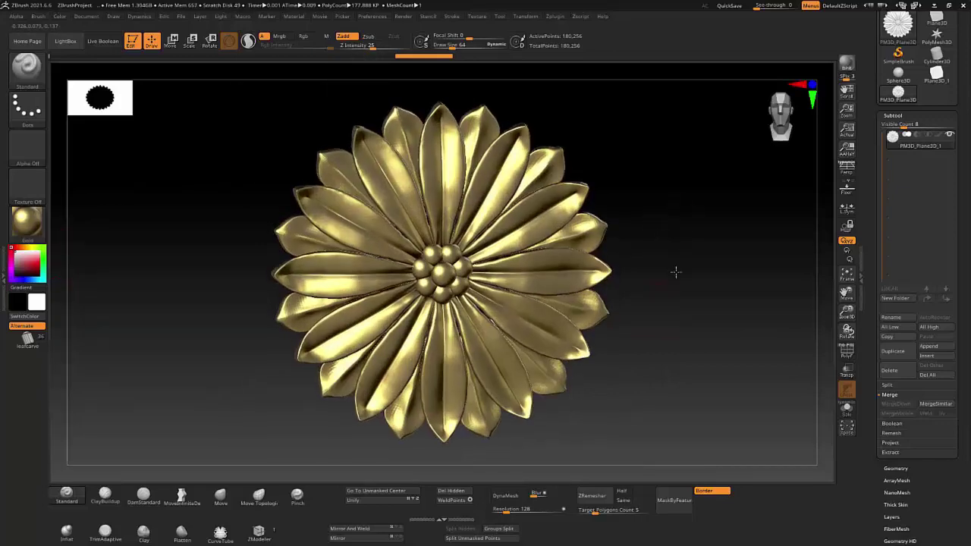
mouse_move(676, 271)
left_mouse_down()
mouse_move(673, 262)
mouse_move(696, 245)
mouse_move(651, 256)
mouse_move(676, 276)
mouse_move(672, 247)
left_mouse_up()
Switch to MAH_Shiny silver, subdivide once with Ctrl+D, and run a BPR render
left_click(33, 228)
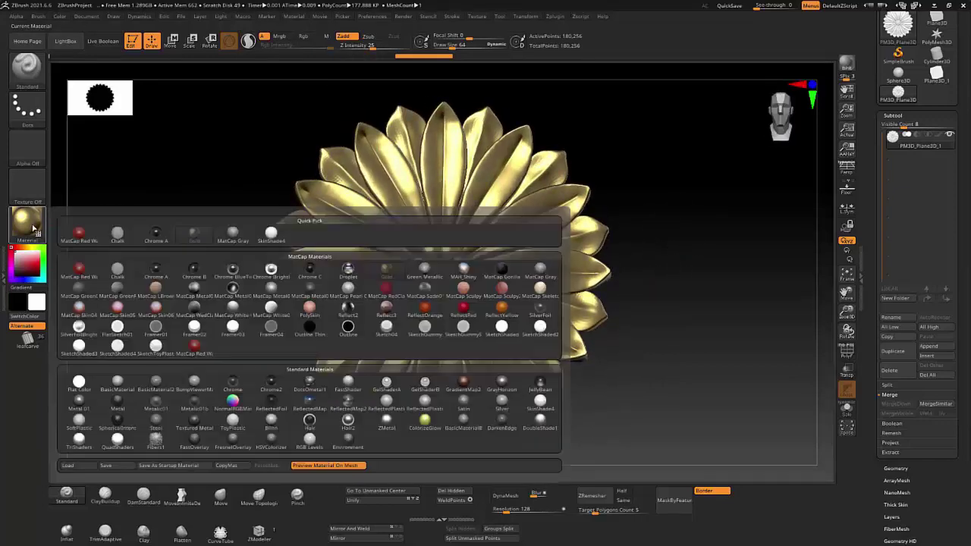
left_click(463, 267)
mouse_move(635, 373)
left_mouse_down()
mouse_move(645, 335)
mouse_move(615, 342)
mouse_move(631, 366)
left_mouse_up()
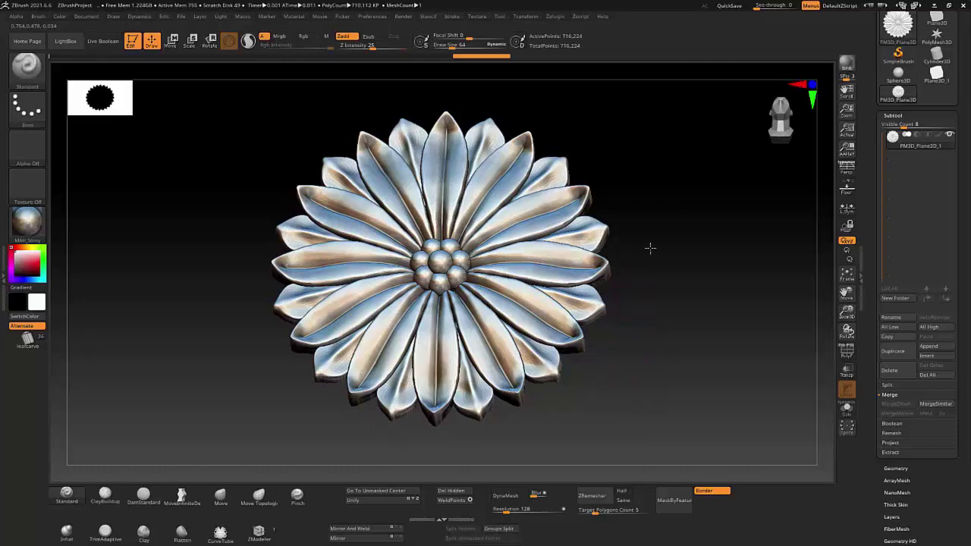
key("ctrl+d")
mouse_move(644, 289)
left_mouse_down()
mouse_move(618, 274)
mouse_move(660, 258)
mouse_move(670, 271)
mouse_move(623, 273)
left_mouse_up()
key("shift+r")
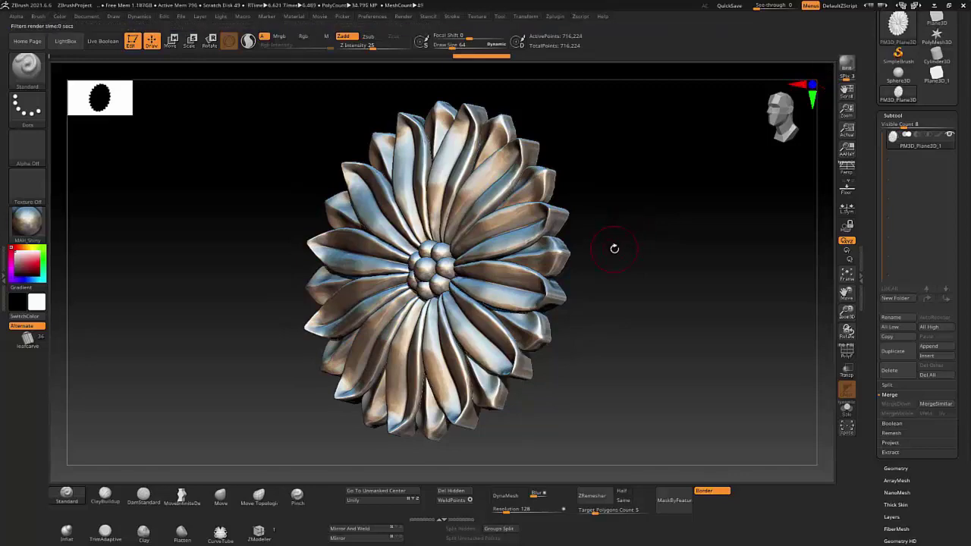
mouse_move(615, 248)
left_mouse_down()
mouse_move(642, 284)
mouse_move(636, 250)
left_mouse_up()
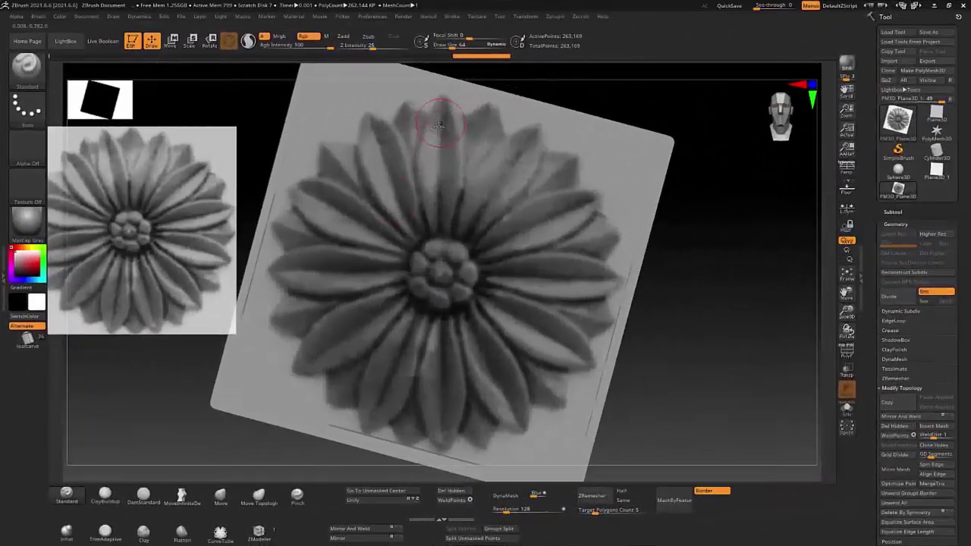
Select the CurveStrapSnap brush with Draw Size about 33
left_click(28, 68)
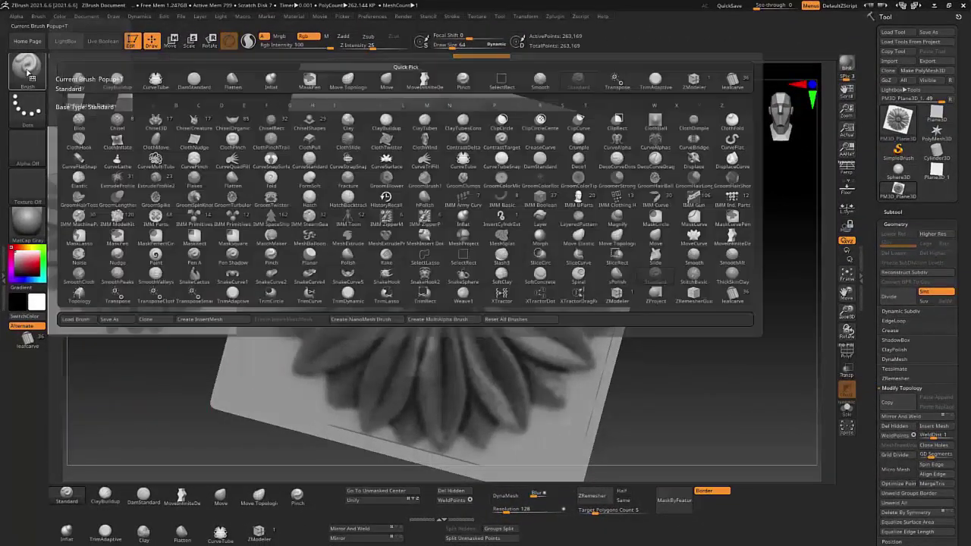
left_click(348, 160)
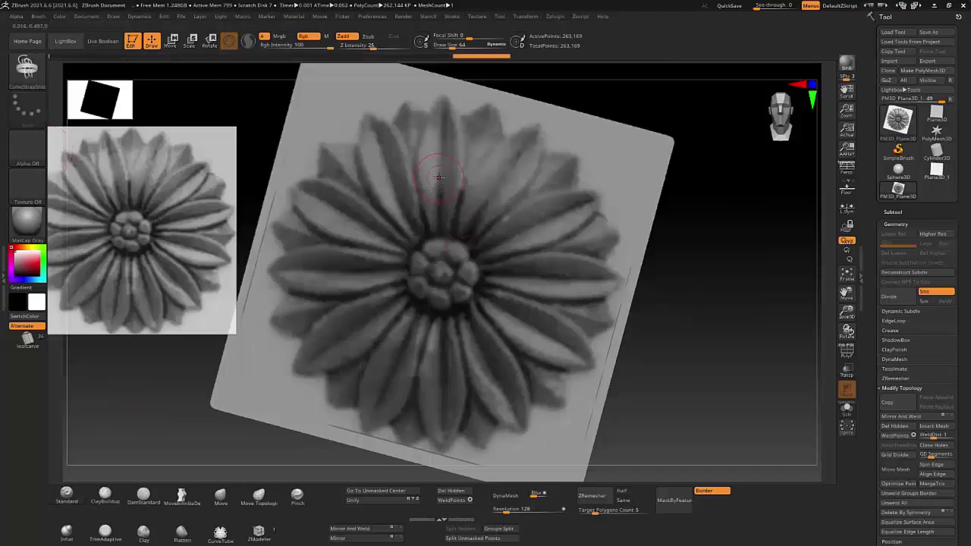
key("s")
left_click_drag(433, 177, 443, 109)
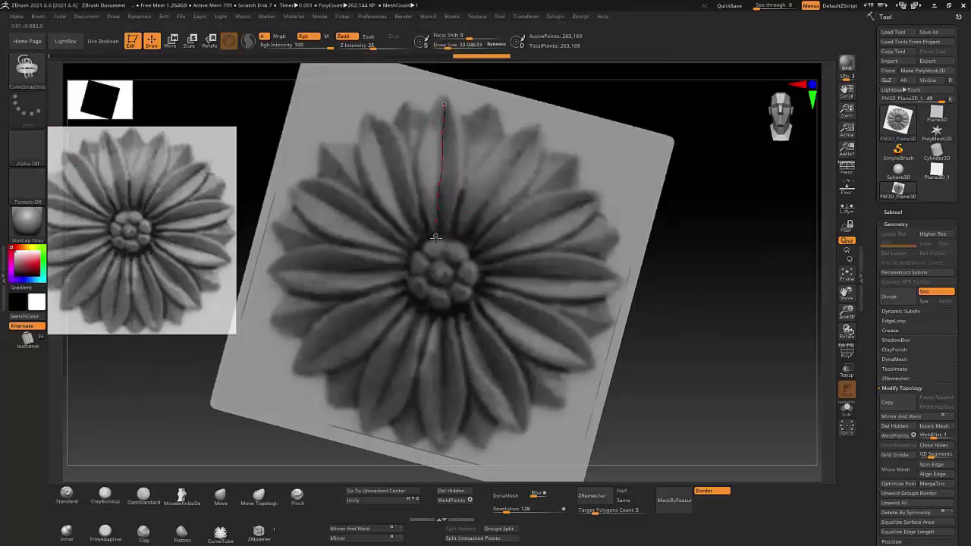
Draw a strip from the top petal tip to the centre, clear the mask, and select the new subtool
left_click_drag(436, 236, 437, 235)
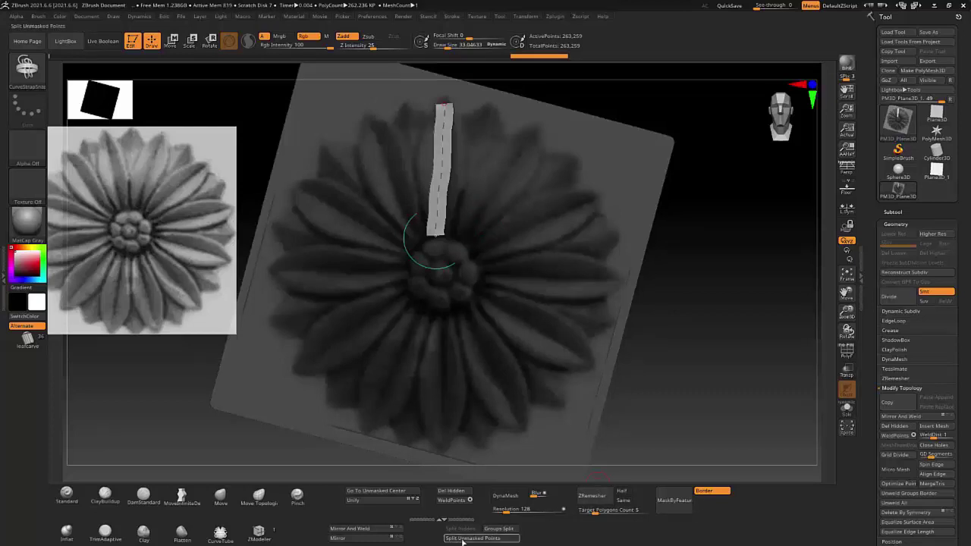
key("ctrl+shift+a")
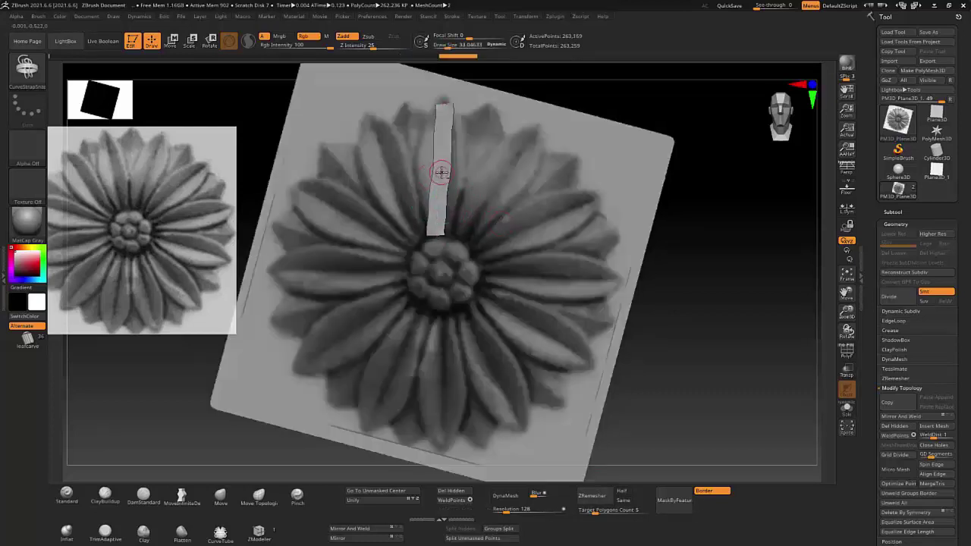
left_click(440, 171, "alt")
left_click(180, 500)
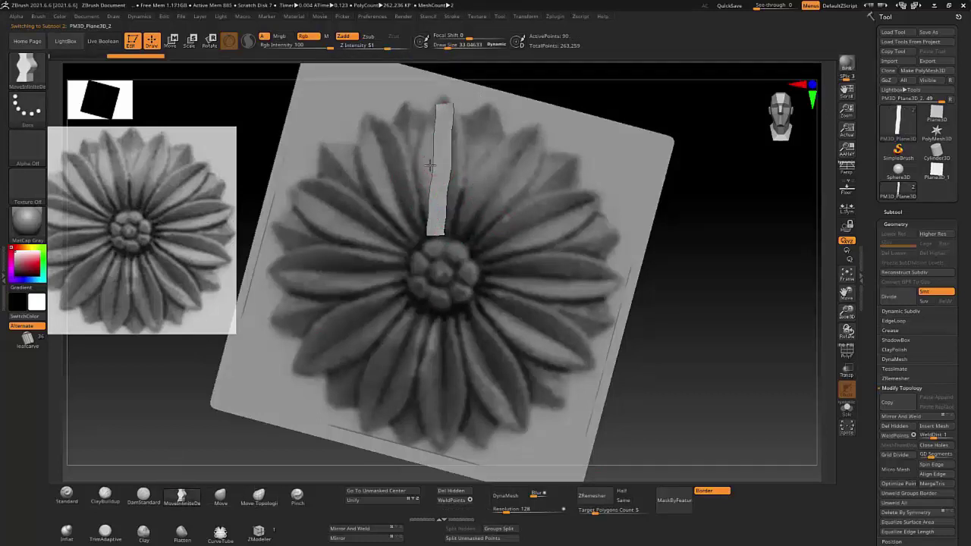
Pull and widen the strip with MoveInfiniteDepth into a pointed leaf over the top petal
left_click_drag(430, 165, 433, 113)
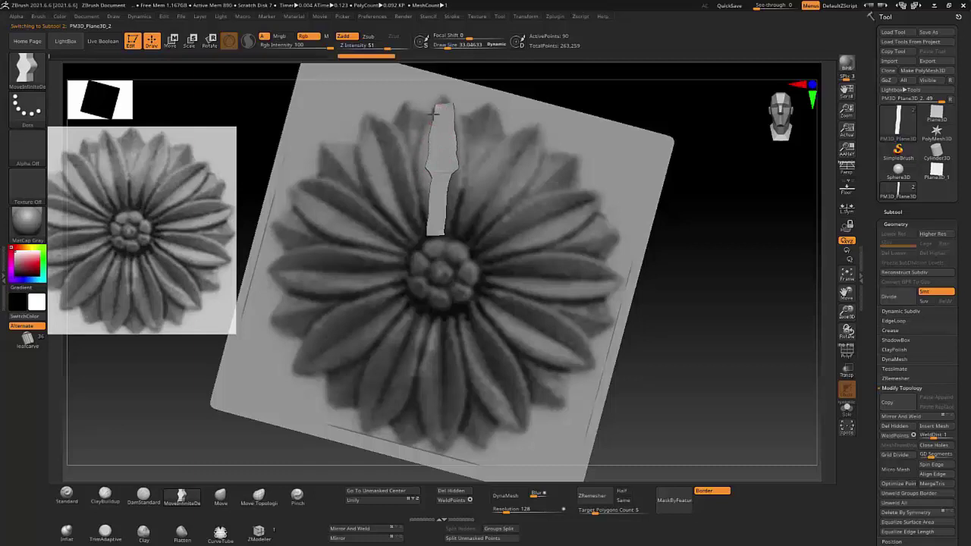
mouse_move(427, 184)
left_mouse_down()
mouse_move(440, 201)
mouse_move(426, 196)
mouse_move(465, 216)
left_mouse_up()
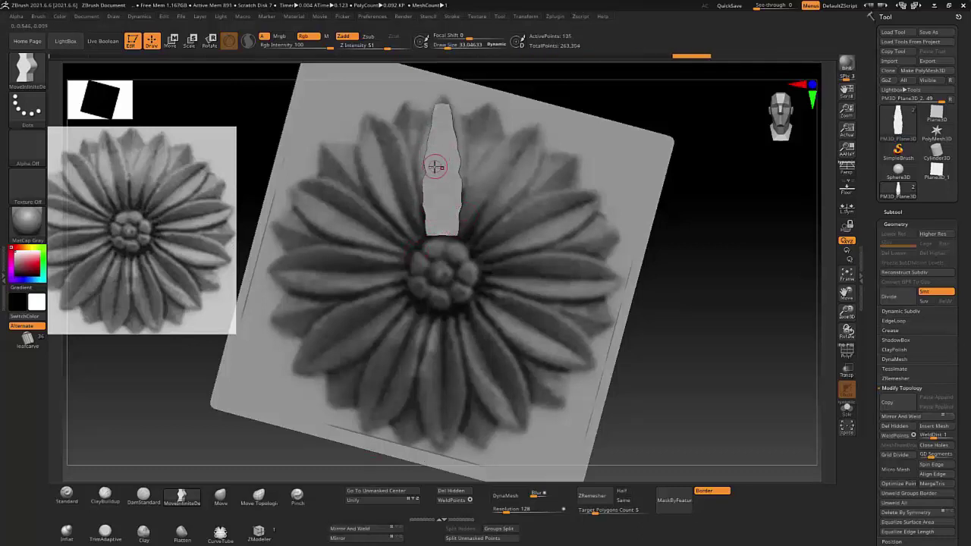
left_click_drag(435, 166, 423, 157)
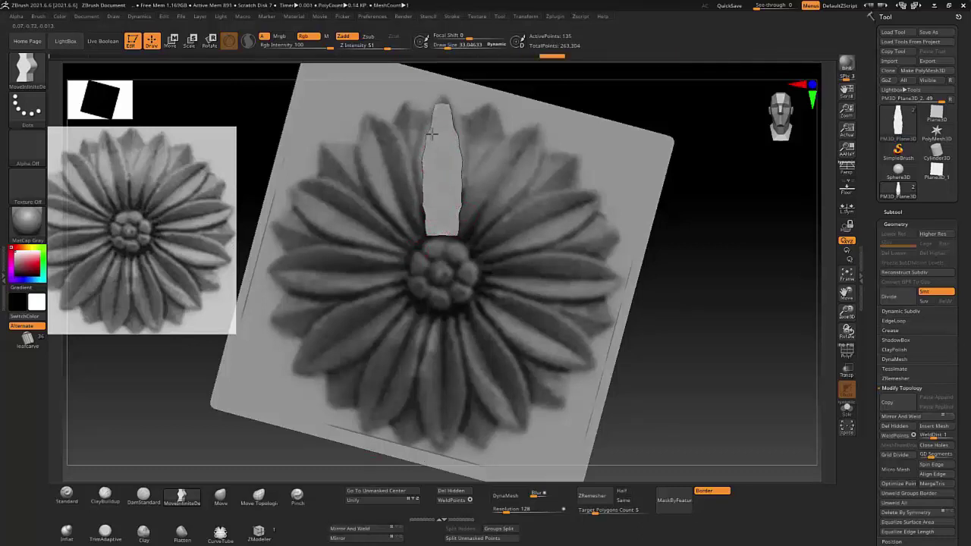
mouse_move(448, 101)
left_mouse_down()
mouse_move(443, 94)
mouse_move(464, 141)
mouse_move(452, 230)
mouse_move(434, 211)
left_mouse_up()
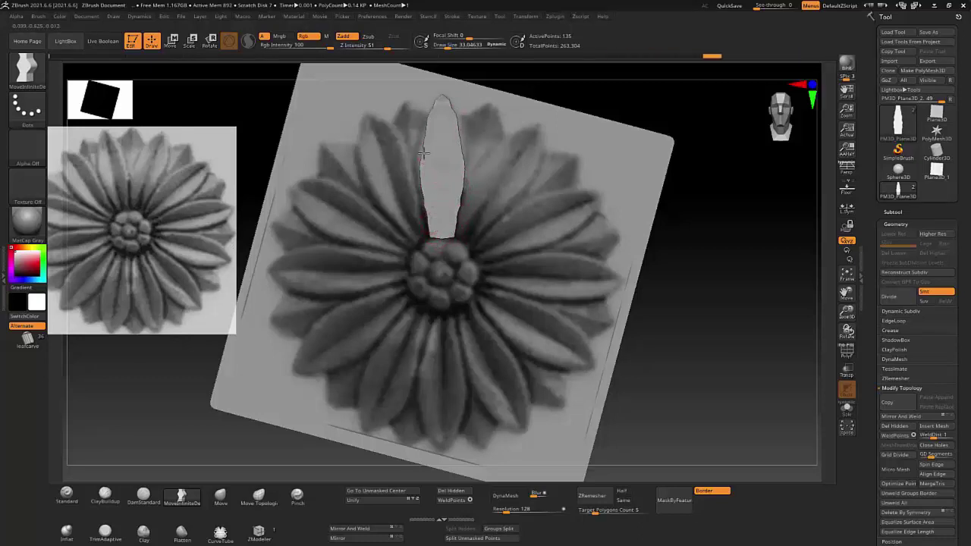
mouse_move(428, 142)
left_mouse_down()
mouse_move(433, 130)
mouse_move(436, 163)
left_mouse_up()
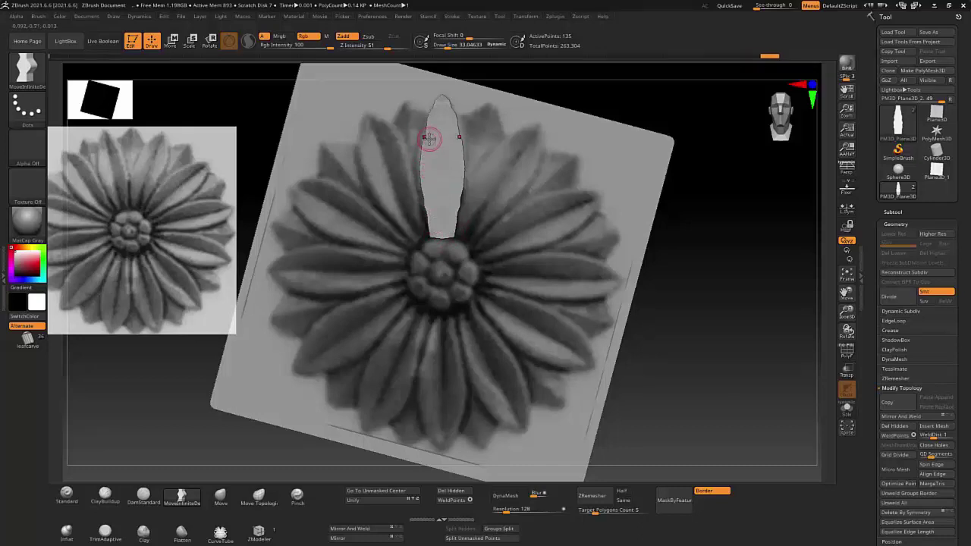
key("ctrl+z")
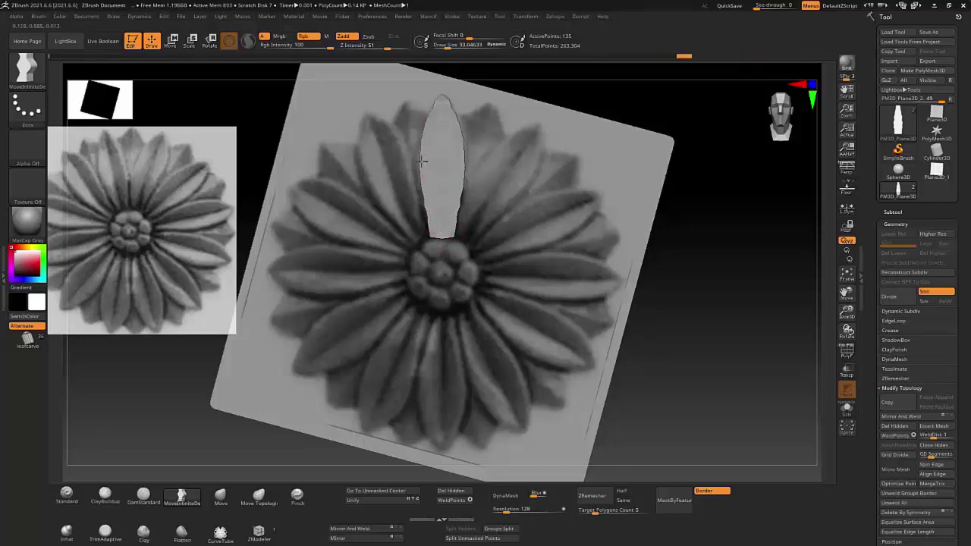
left_click_drag(424, 174, 431, 215)
left_click_drag(446, 111, 450, 100)
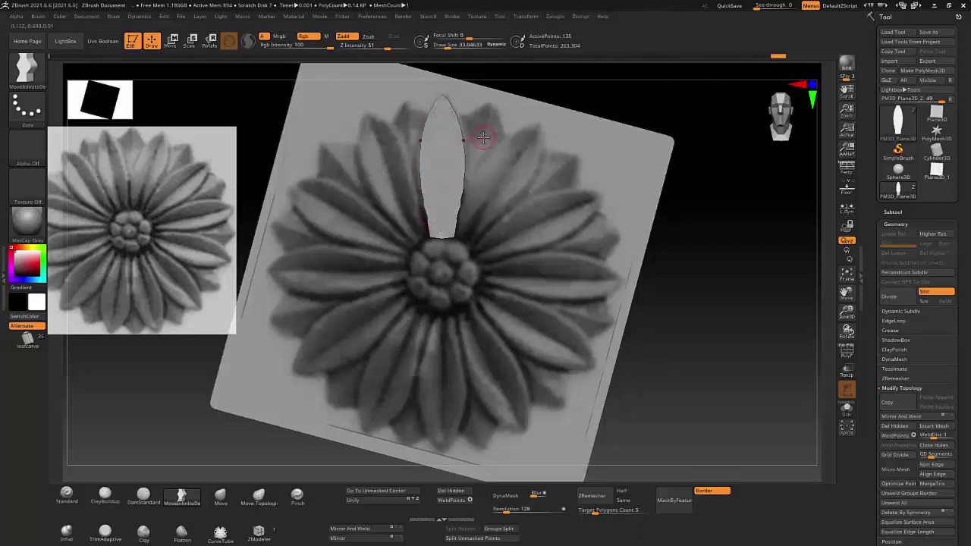
left_click(170, 40)
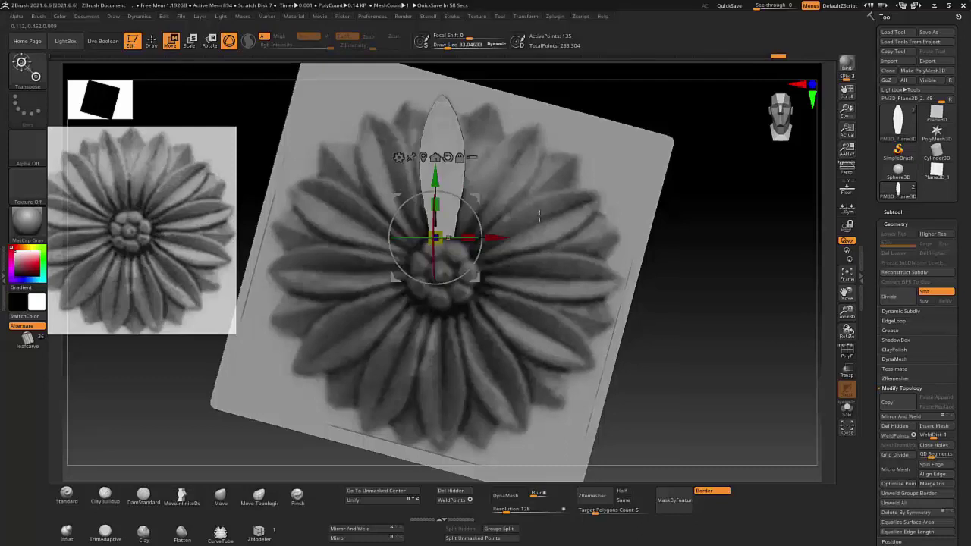
Thicken the strip by scaling it along Z with the Transpose gizmo
left_click_drag(485, 228, 538, 217)
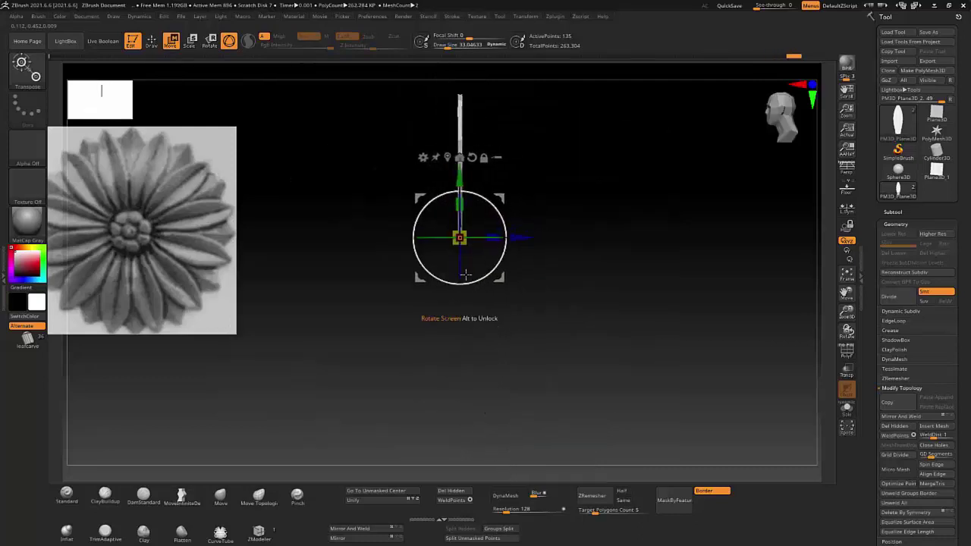
left_click_drag(494, 240, 625, 251)
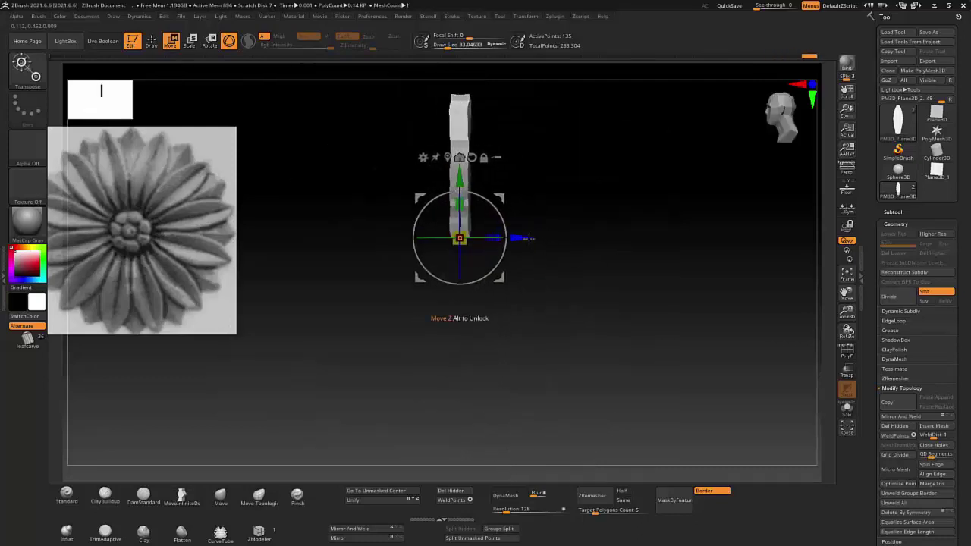
left_click_drag(529, 238, 318, 88)
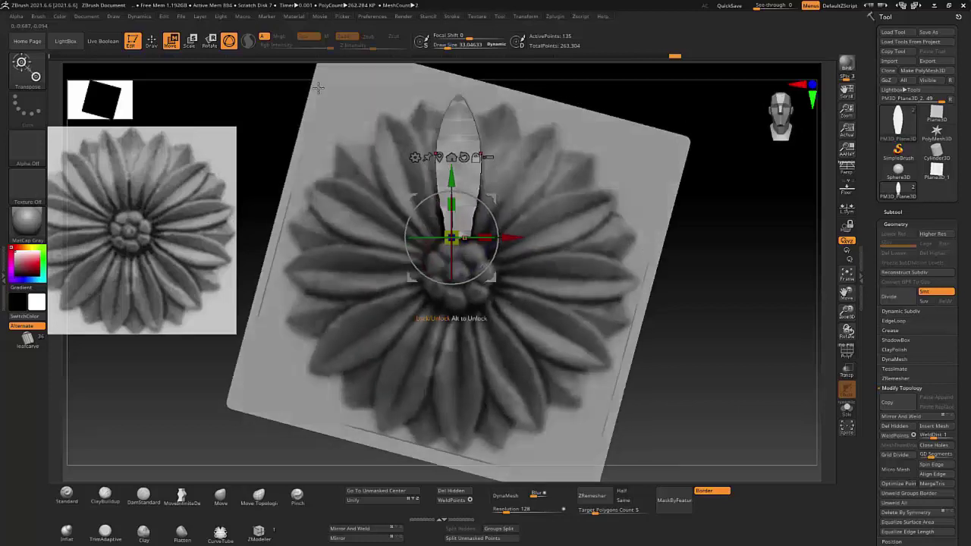
key("q")
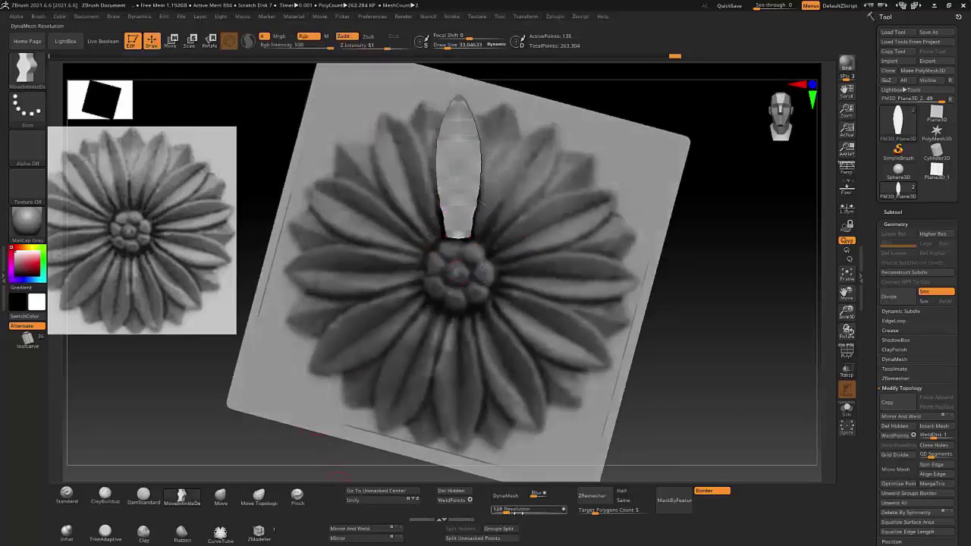
DynaMesh the petal at resolution 128 into a solid mesh of about 1,778 points
left_click(506, 497)
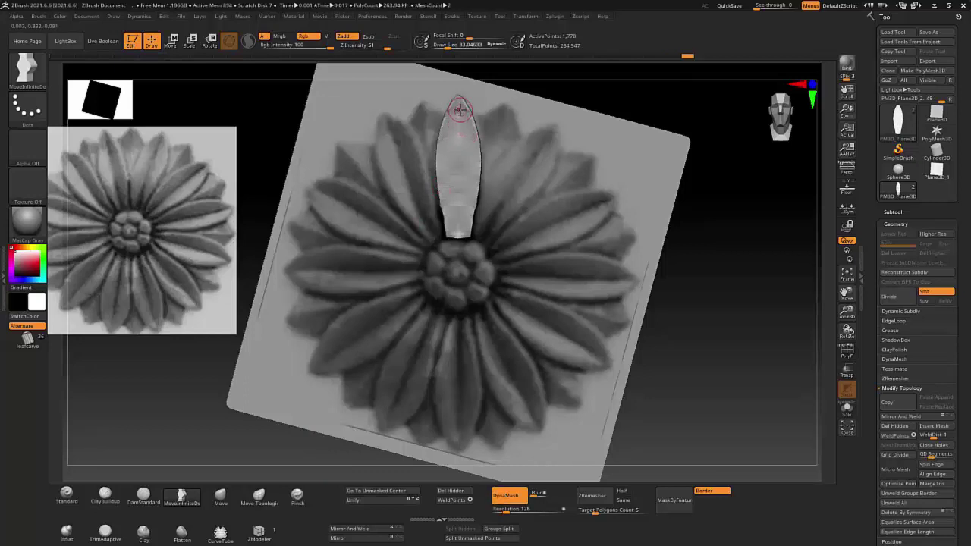
key("b")
key("d")
key("s")
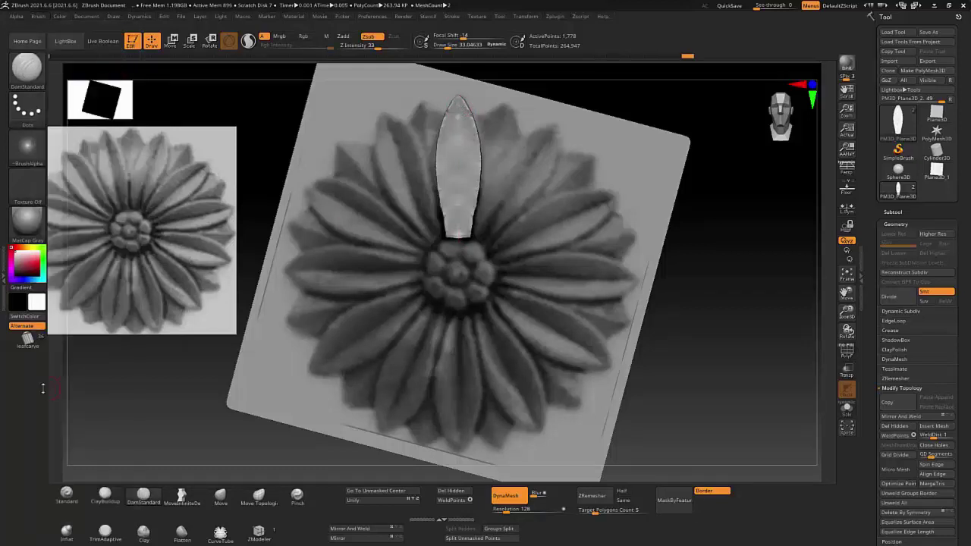
Give DamStandard a straight-line stroke and carve a smoothed vein down the petal's length
left_click(37, 17)
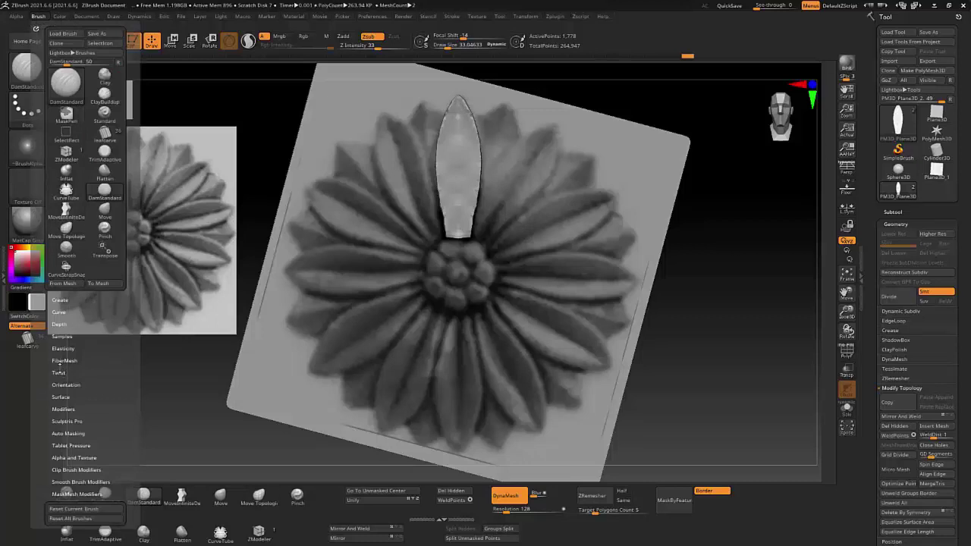
left_click(62, 336)
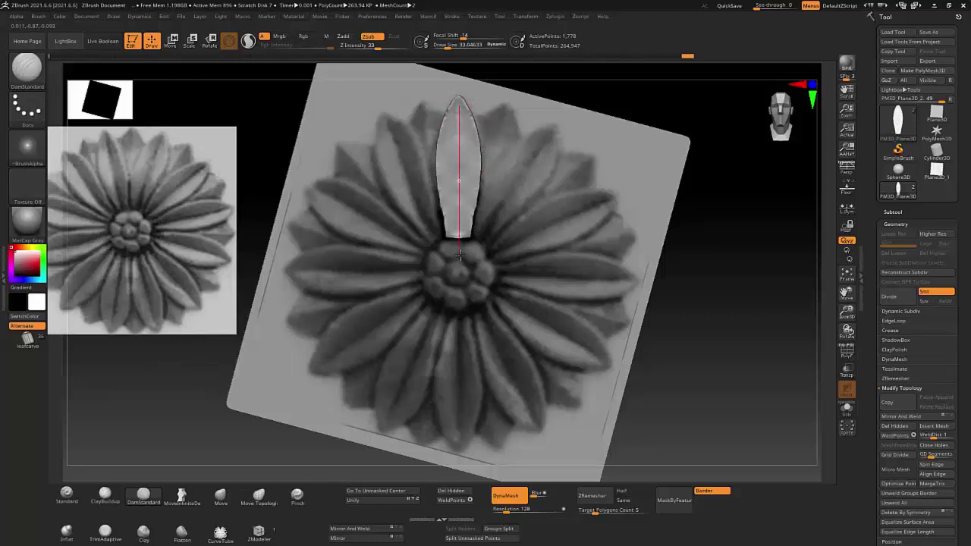
left_click_drag(458, 255, 465, 230)
left_click_drag(462, 135, 455, 227, "shift")
mouse_move(464, 131)
left_mouse_down("shift")
mouse_move(461, 194)
mouse_move(461, 134)
mouse_move(422, 149)
left_mouse_up("shift")
right_click_drag(422, 149, 459, 109)
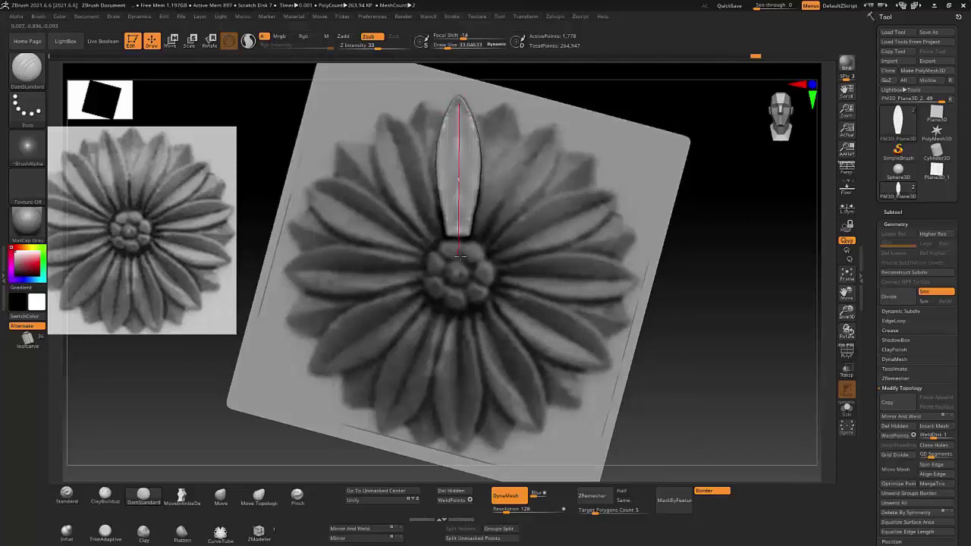
left_click_drag(461, 257, 460, 250)
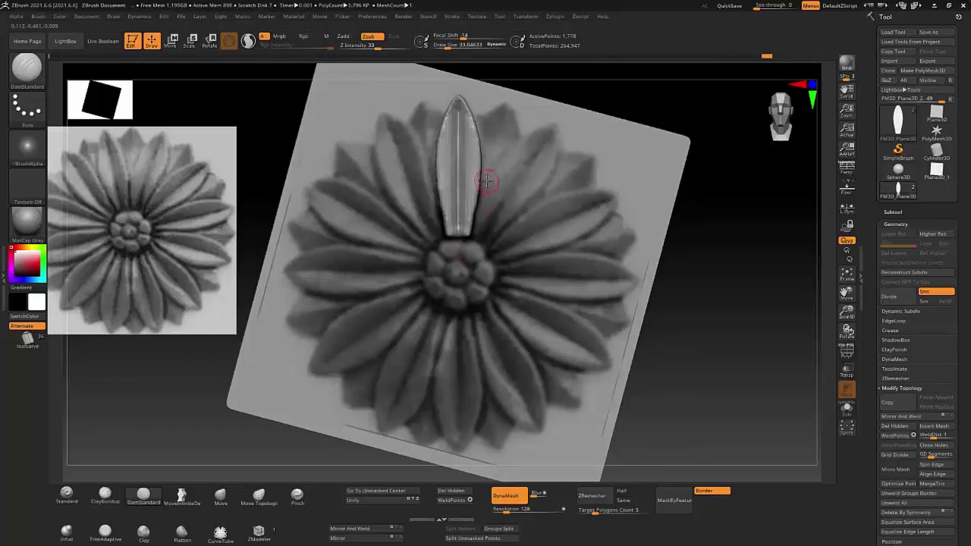
mouse_move(454, 192)
left_mouse_down("shift")
mouse_move(464, 162)
mouse_move(461, 217)
mouse_move(462, 190)
left_mouse_up("shift")
right_click_drag(471, 162, 425, 169, "shift")
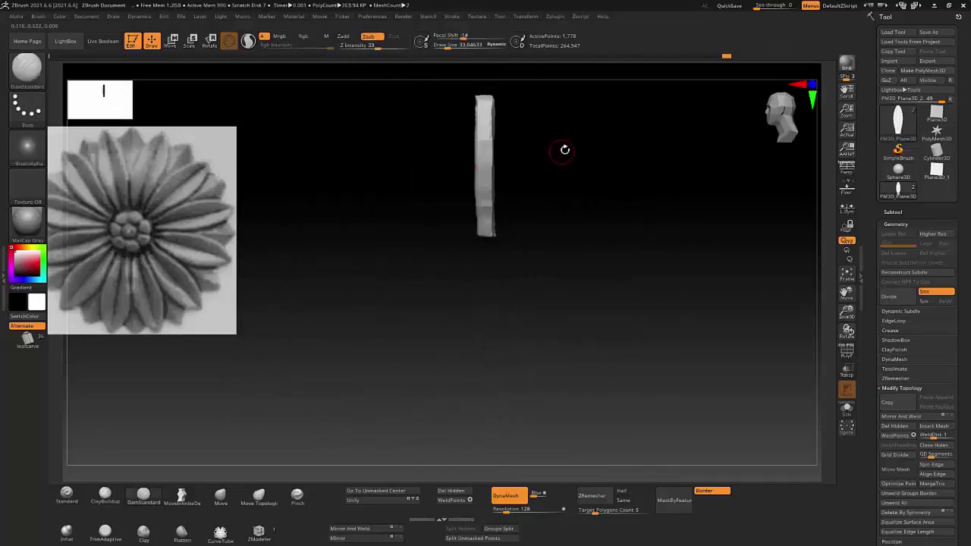
Slice the petal slab lengthwise with SliceCurve from a straight side profile
mouse_move(564, 150)
right_mouse_down("shift")
mouse_move(542, 182)
mouse_move(490, 199)
right_mouse_up("shift")
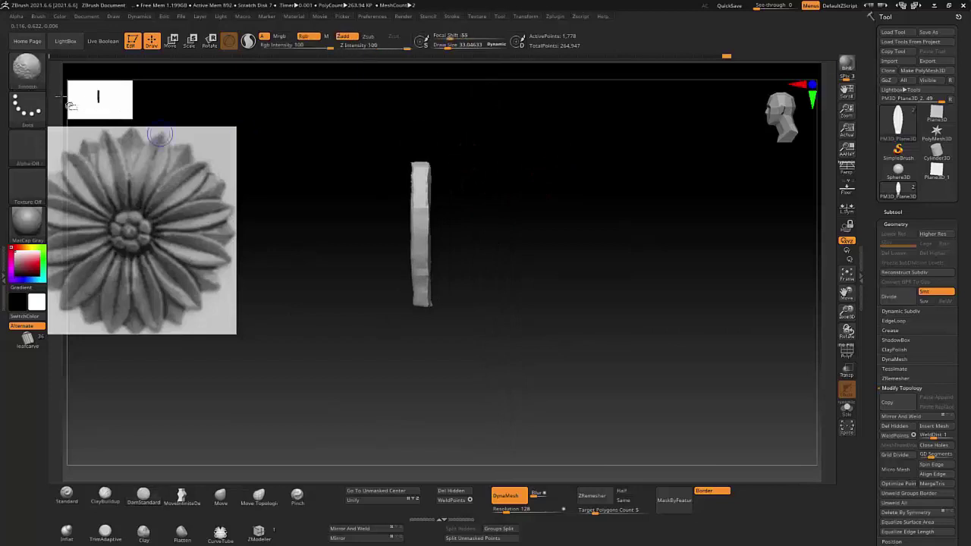
key("ctrl+shift+b")
left_click(386, 121)
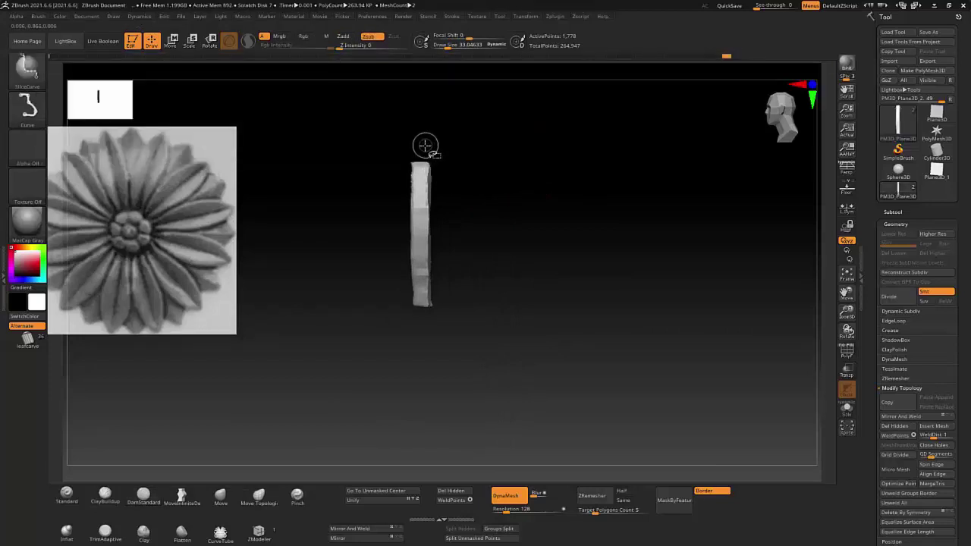
left_click_drag(427, 144, 429, 349, "ctrl+shift")
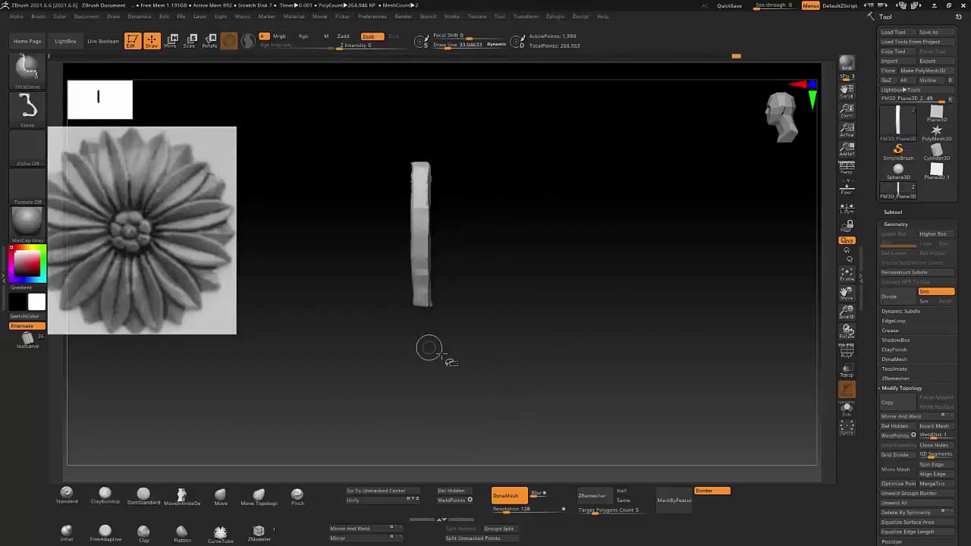
Hide the cut-off side and delete it with Del Hidden, leaving about 1,154 points
left_click(413, 226, "ctrl+shift")
left_click(451, 491)
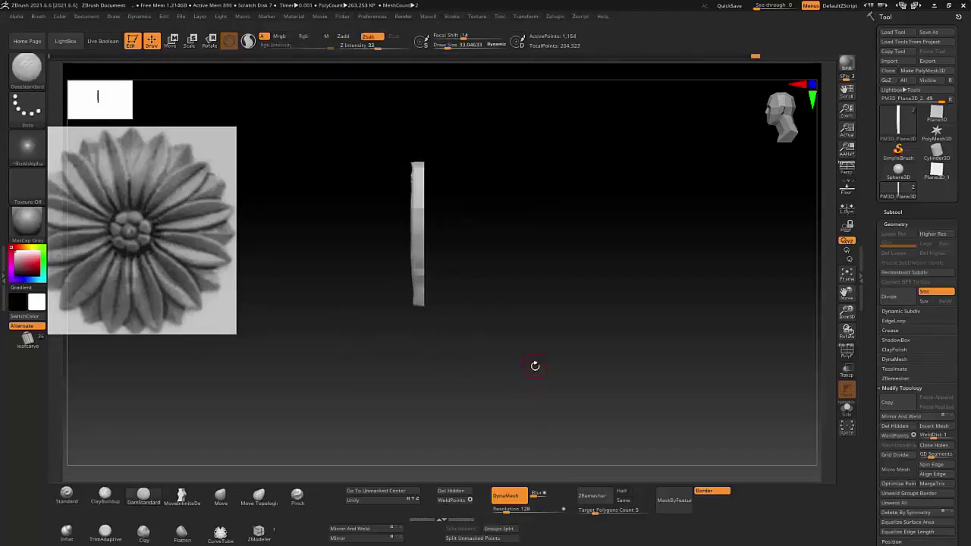
mouse_move(533, 367)
left_mouse_down()
mouse_move(490, 332)
mouse_move(450, 267)
left_mouse_up()
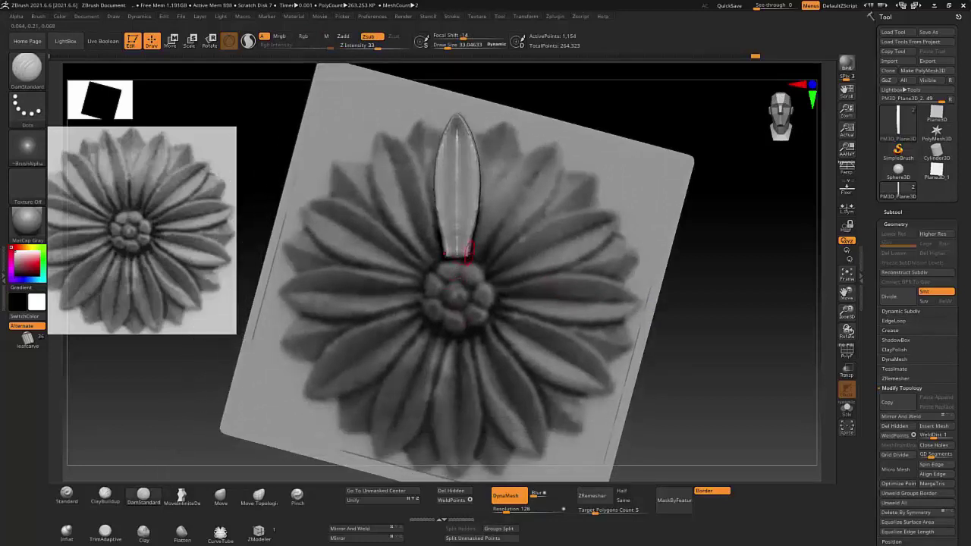
left_click(183, 501)
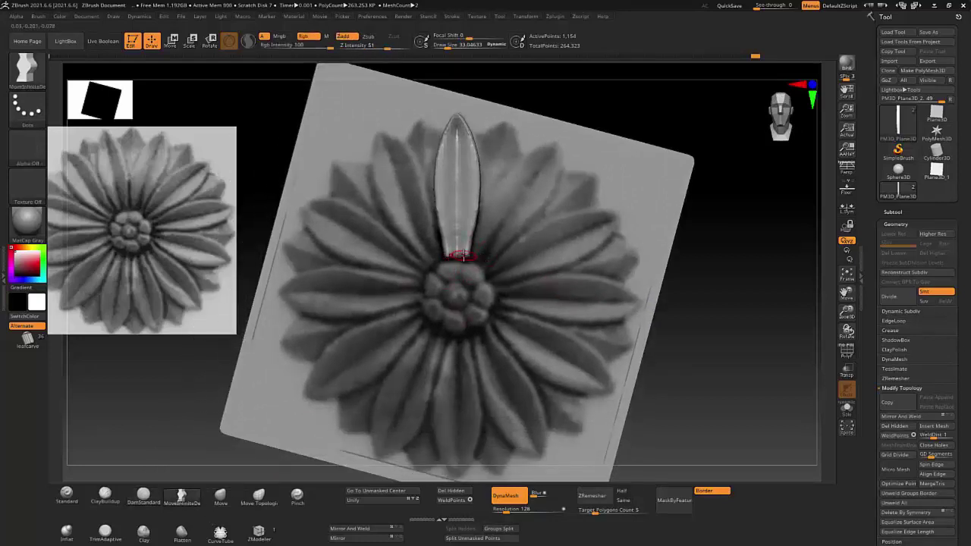
Bend the strip into an S-curve in side view with brush size about 77
mouse_move(476, 280)
left_mouse_down()
mouse_move(440, 261)
mouse_move(450, 262)
left_mouse_up()
key("s")
left_click_drag(460, 211, 451, 163)
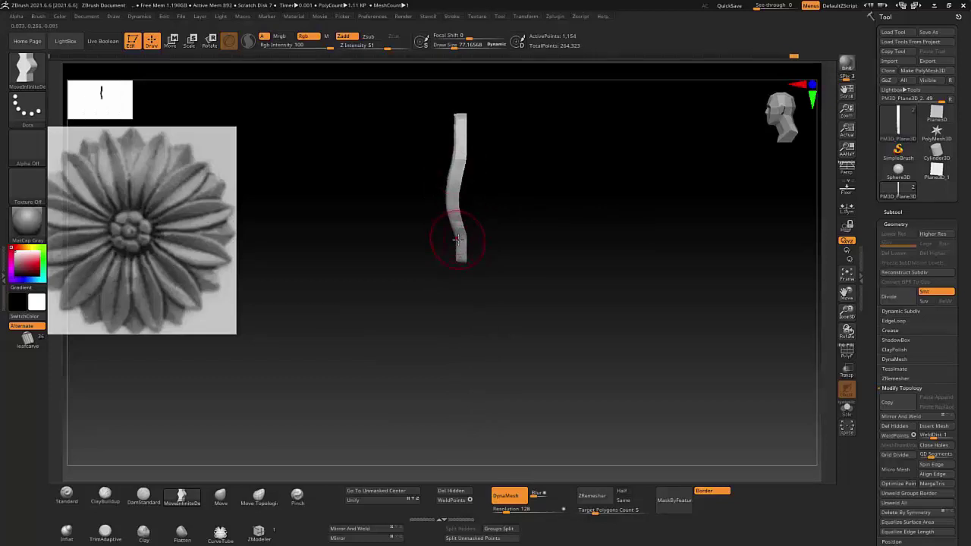
mouse_move(457, 239)
left_mouse_down()
mouse_move(444, 199)
mouse_move(448, 250)
left_mouse_up()
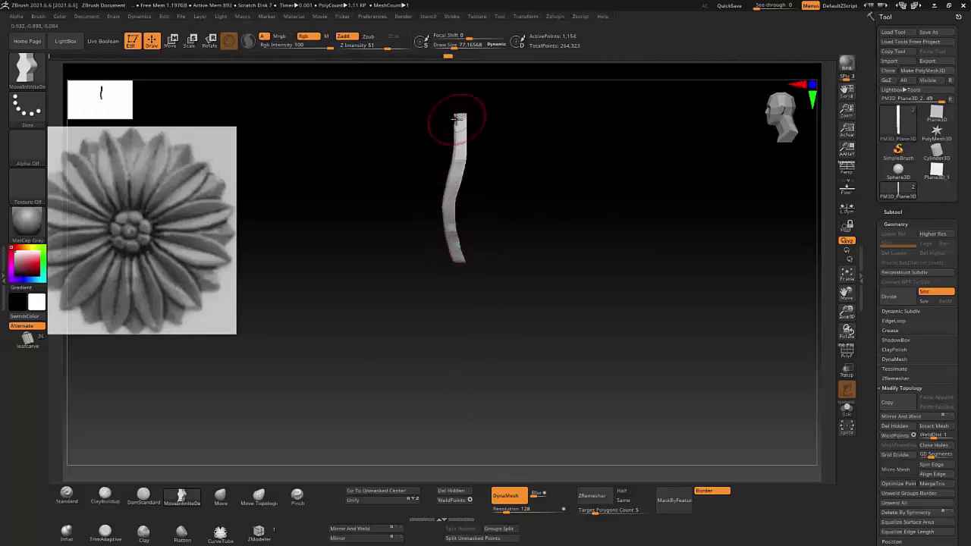
left_click_drag(457, 115, 466, 126)
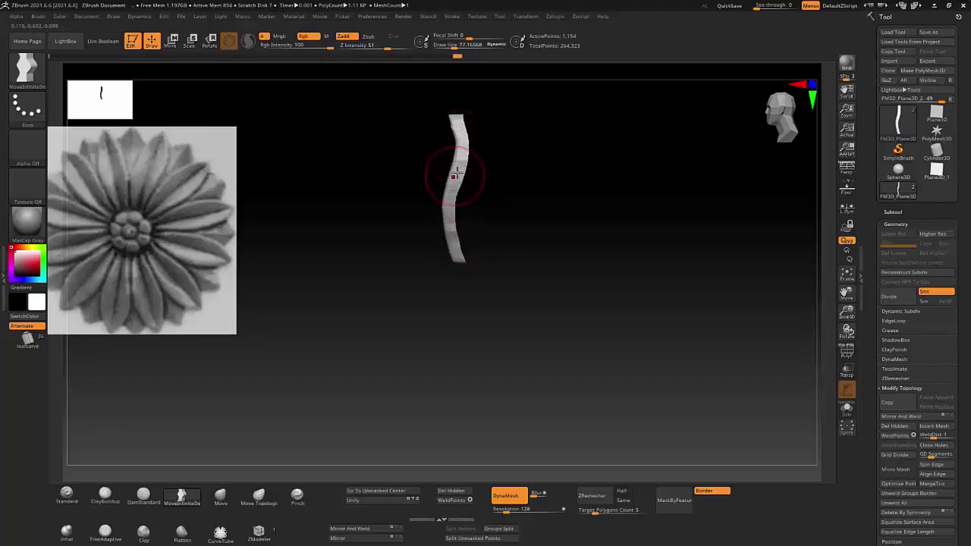
left_click_drag(494, 184, 529, 176)
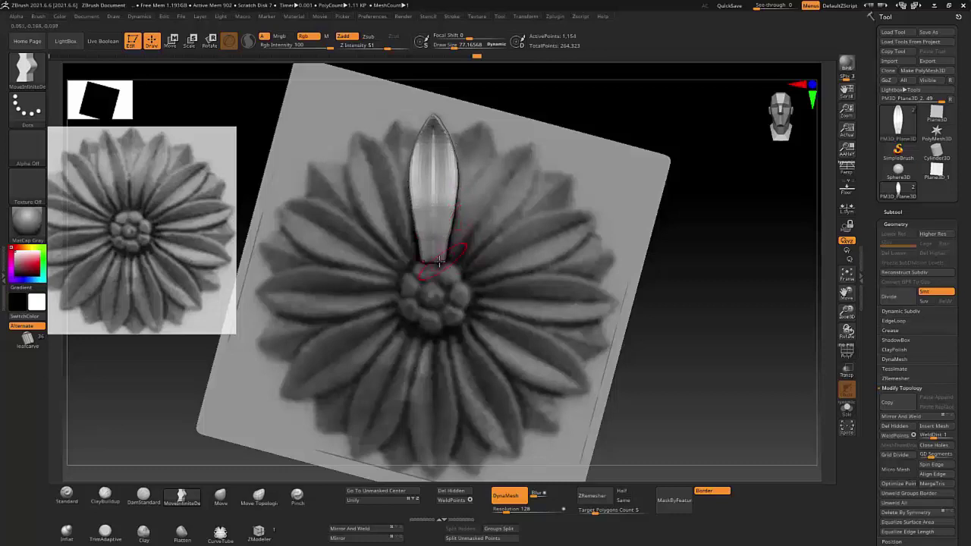
Smooth the strip, stretch it wider along X with the Move gizmo, and slice it vertically
key("shift")
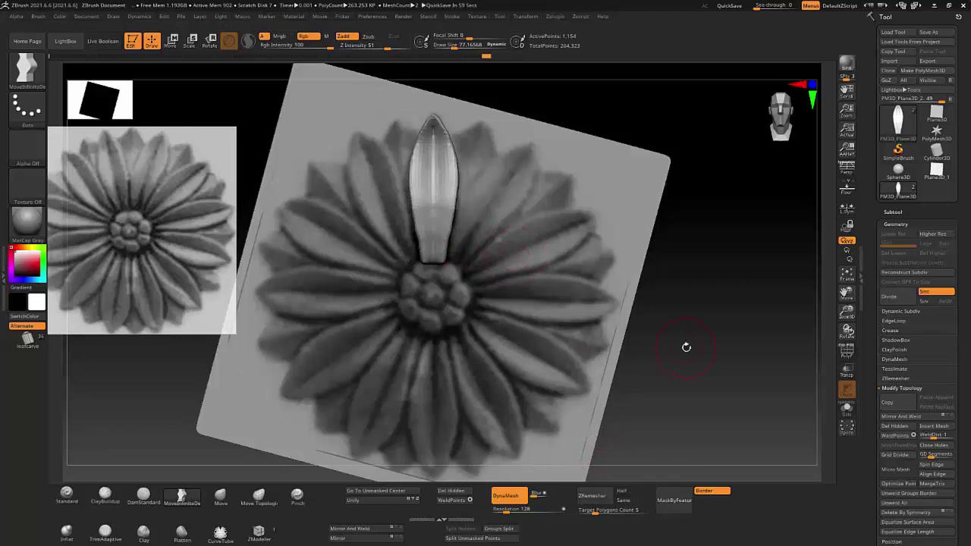
mouse_move(685, 347)
left_mouse_down()
mouse_move(642, 347)
mouse_move(672, 352)
left_mouse_up()
key("ctrl")
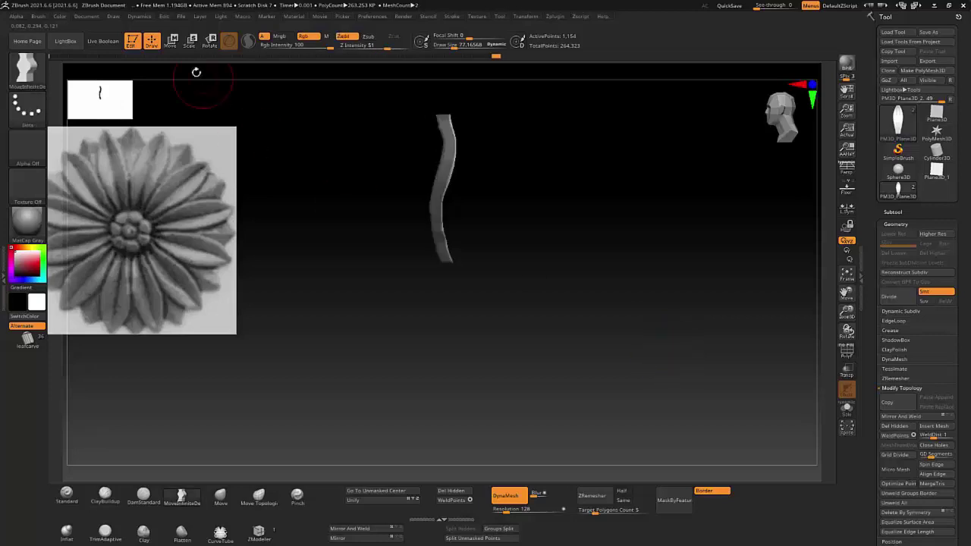
left_click(170, 40)
left_click_drag(515, 259, 547, 259)
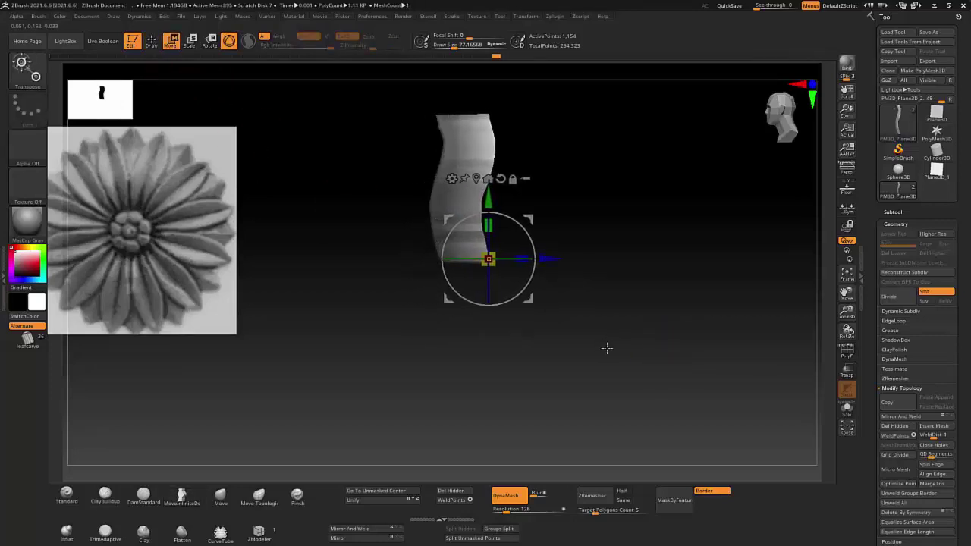
left_click_drag(607, 348, 292, 153, "ctrl")
left_click(151, 41)
left_click_drag(464, 87, 466, 314, "ctrl+shift")
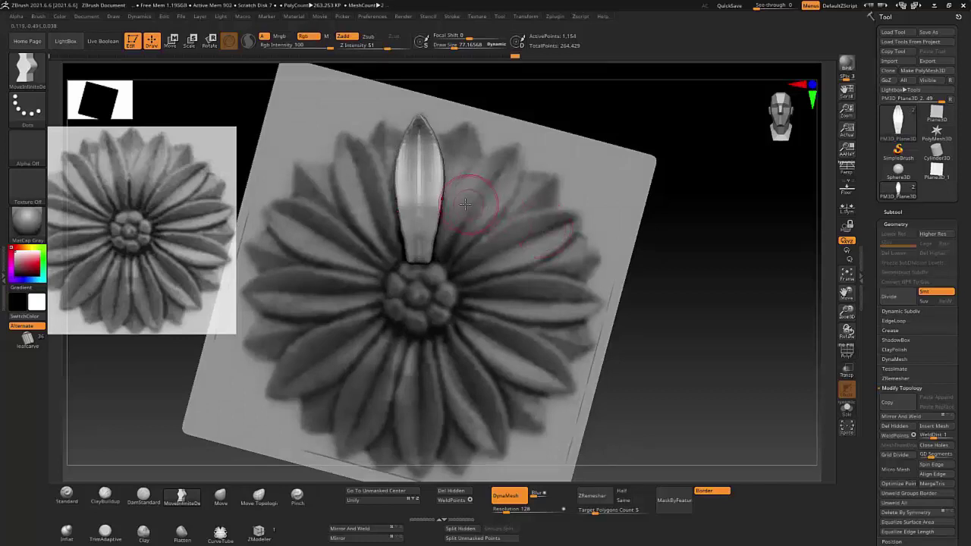
Remesh the petal with ZRemesher into even, denser topology
left_click_drag(516, 401, 557, 415, "alt")
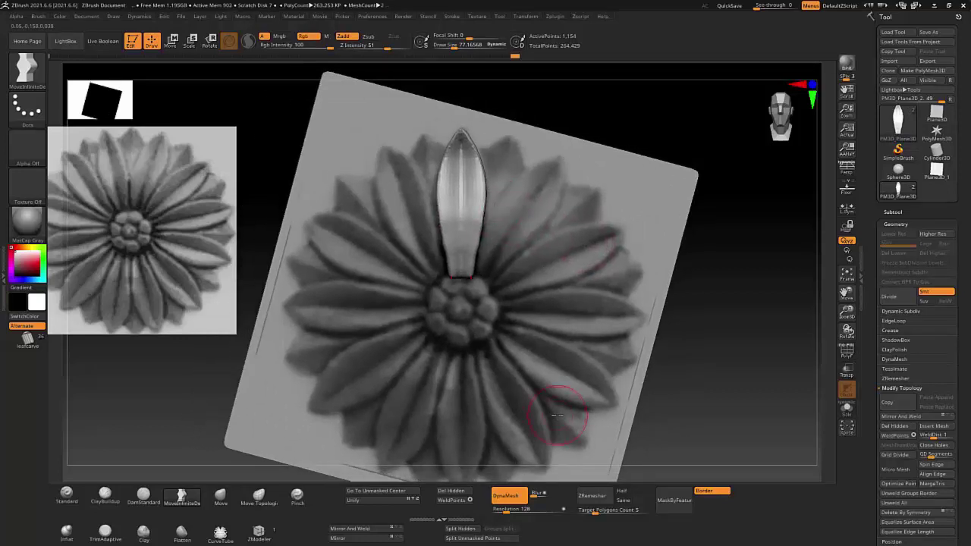
left_click(599, 496)
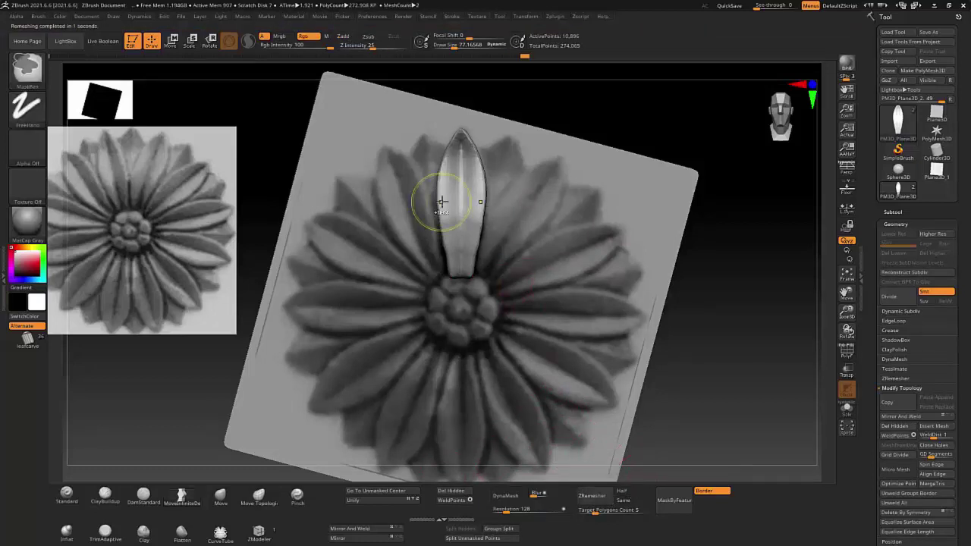
mouse_move(440, 199)
right_mouse_down("ctrl")
mouse_move(487, 269)
mouse_move(521, 188)
right_mouse_up("ctrl")
key("f")
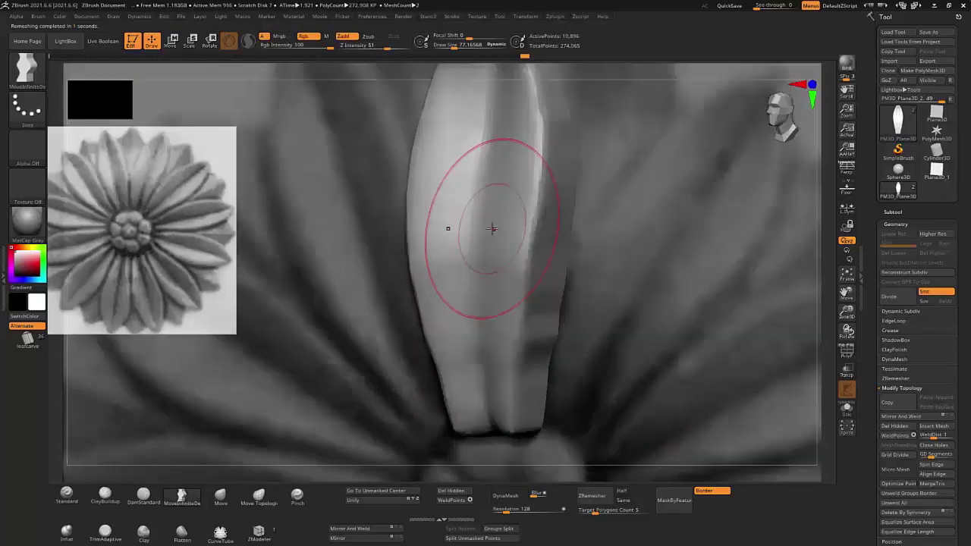
Use the Move brush at Draw Size about 51 to nudge the petal's lower edges inward
left_click(220, 496)
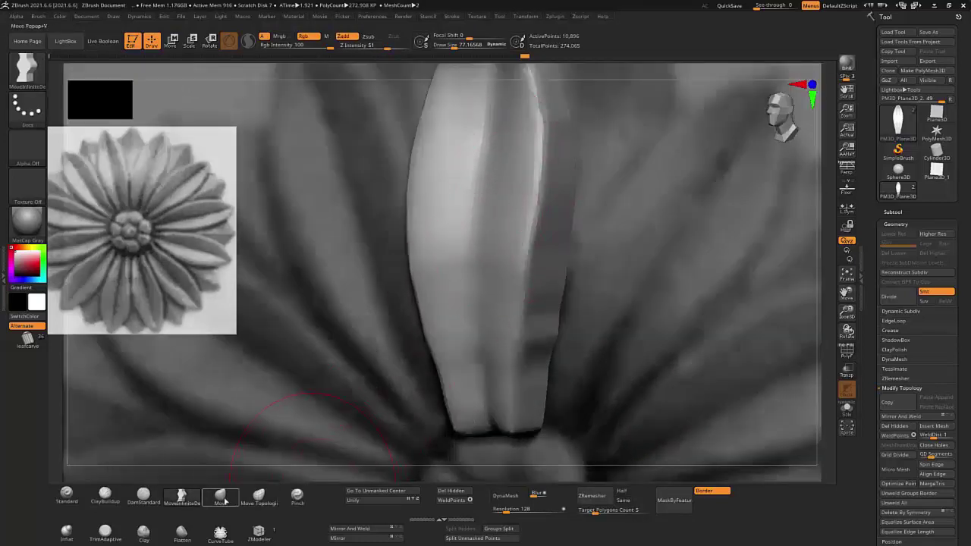
key("s")
left_click_drag(562, 344, 553, 343)
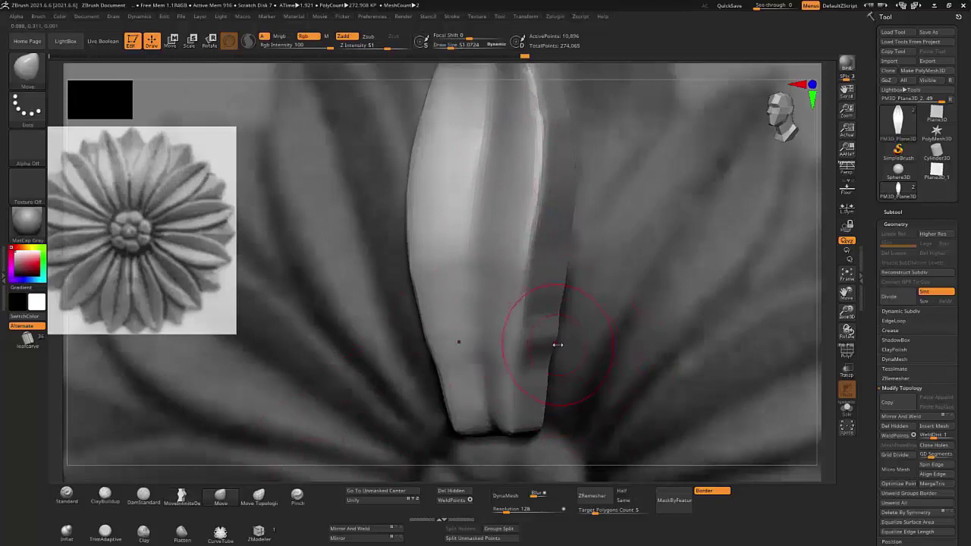
mouse_move(605, 316)
right_mouse_down()
mouse_move(583, 315)
mouse_move(519, 225)
right_mouse_up()
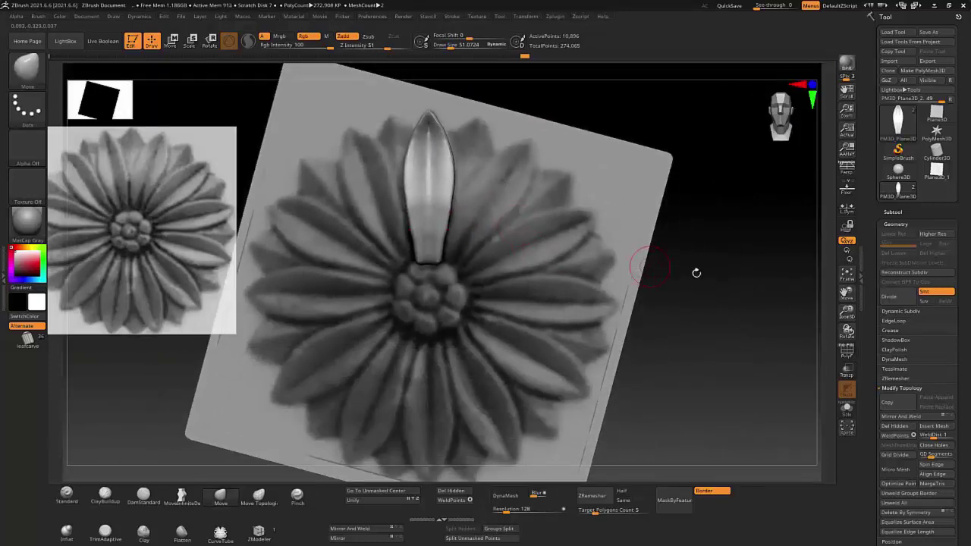
Enable Array Mesh with Lock Pos and the Rotate transform
left_click(895, 212)
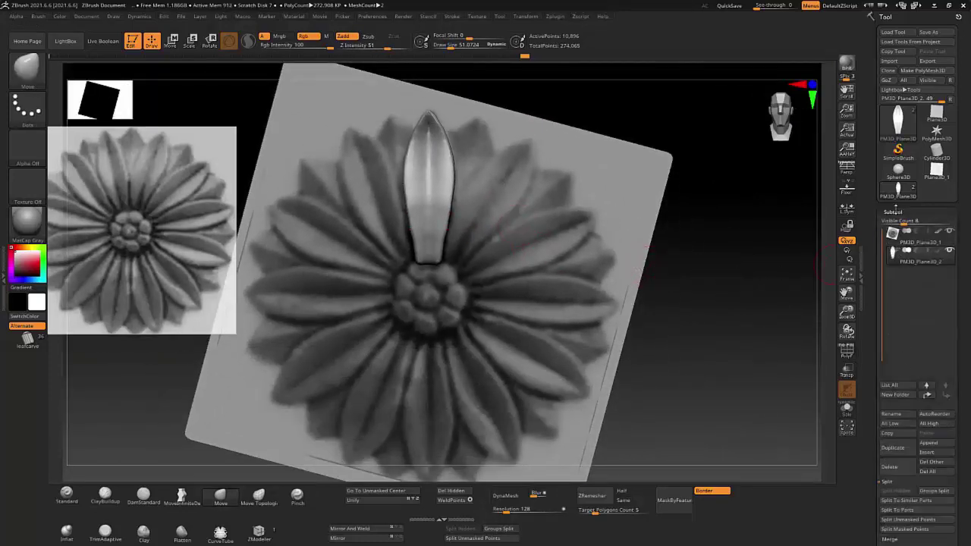
left_click(895, 212)
left_click(894, 236)
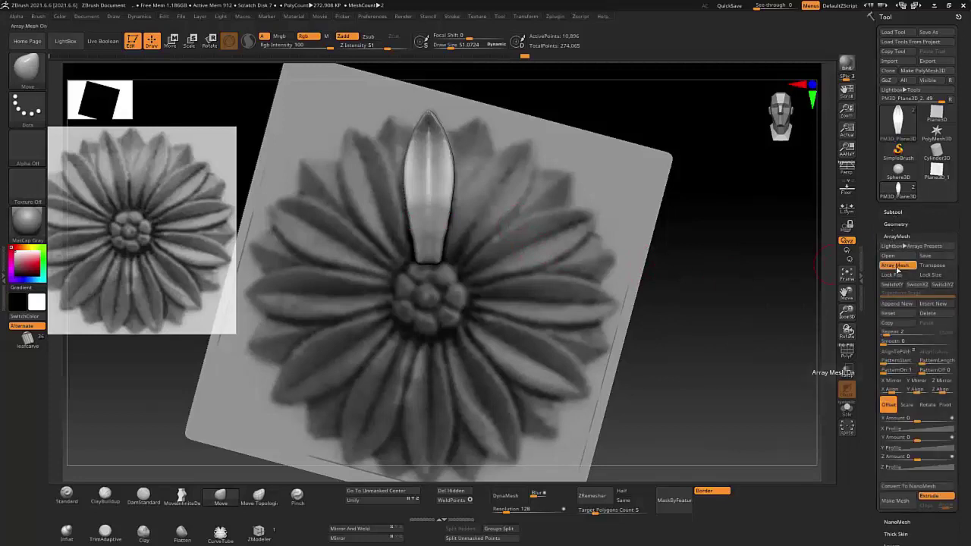
left_click(899, 276)
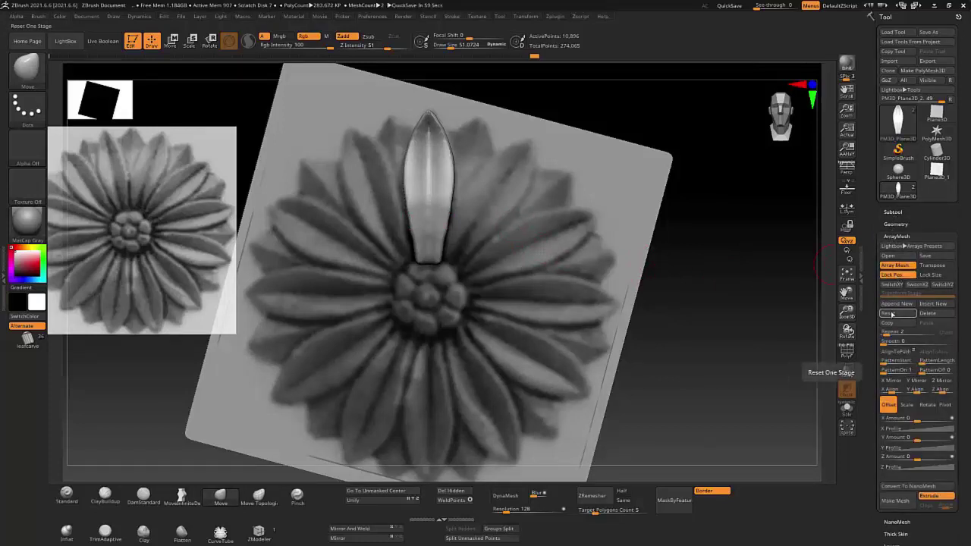
left_click(928, 404)
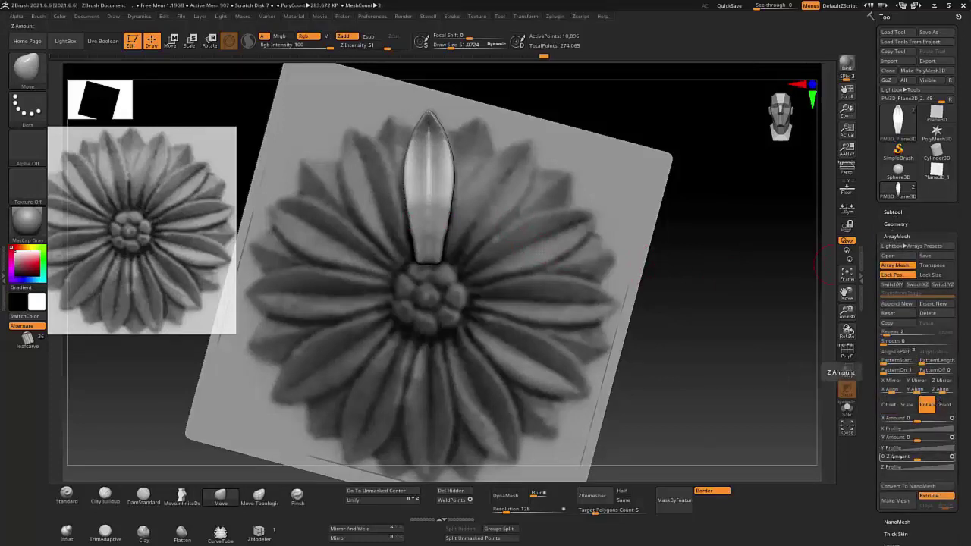
mouse_move(886, 456)
left_mouse_down()
mouse_move(938, 460)
mouse_move(921, 458)
left_mouse_up()
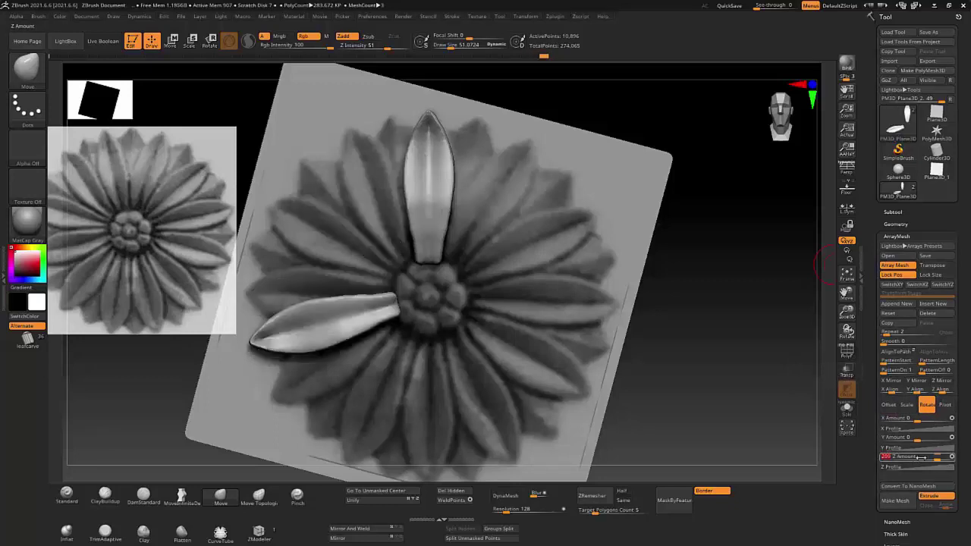
Set the array's Z rotation amount to 360 and Repeat to 12
type("0")
key("Return")
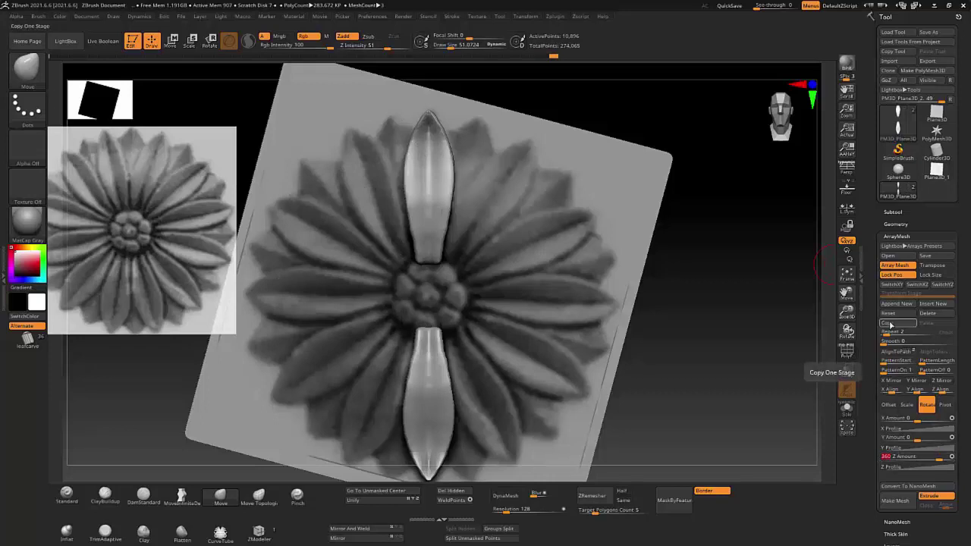
left_click(897, 332)
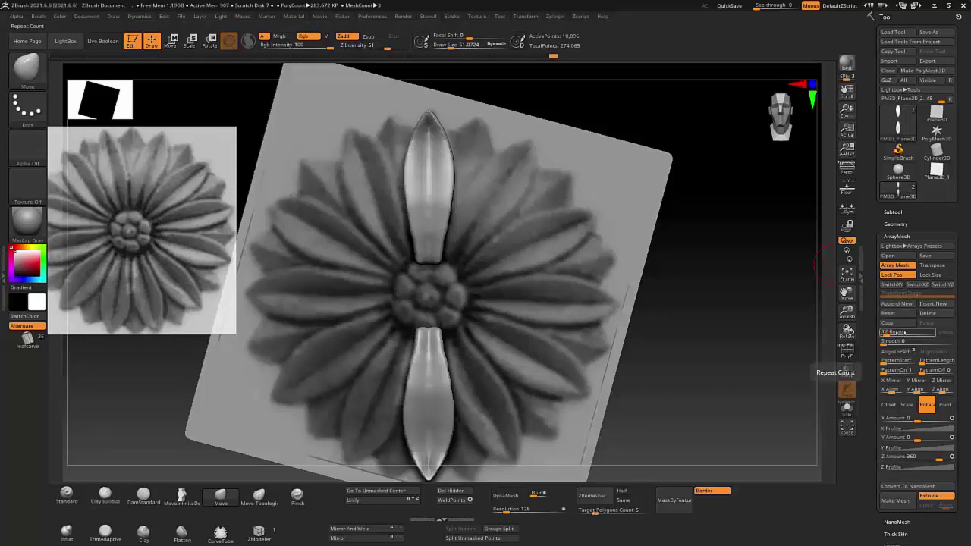
type("12")
key("Return")
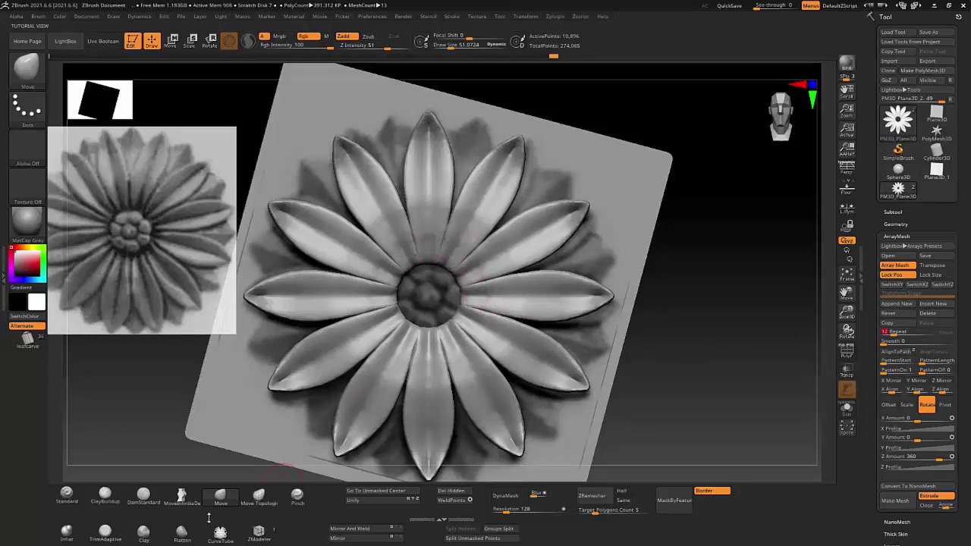
left_click(182, 497)
Adjust the petals near the centre with MoveInfiniteDepth and smooth the top petal tip
left_click_drag(443, 229, 430, 263)
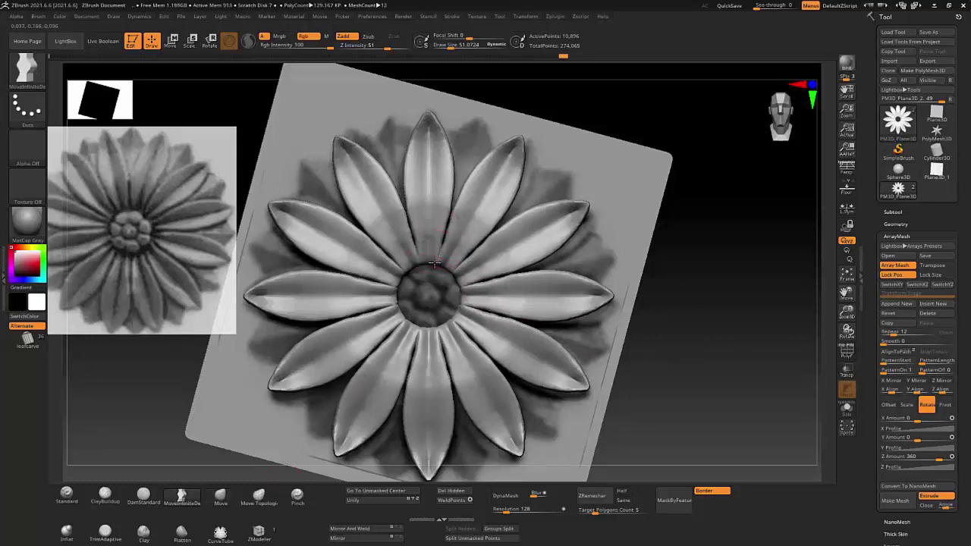
mouse_move(426, 235)
right_mouse_down()
mouse_move(490, 313)
mouse_move(458, 309)
right_mouse_up()
key("space")
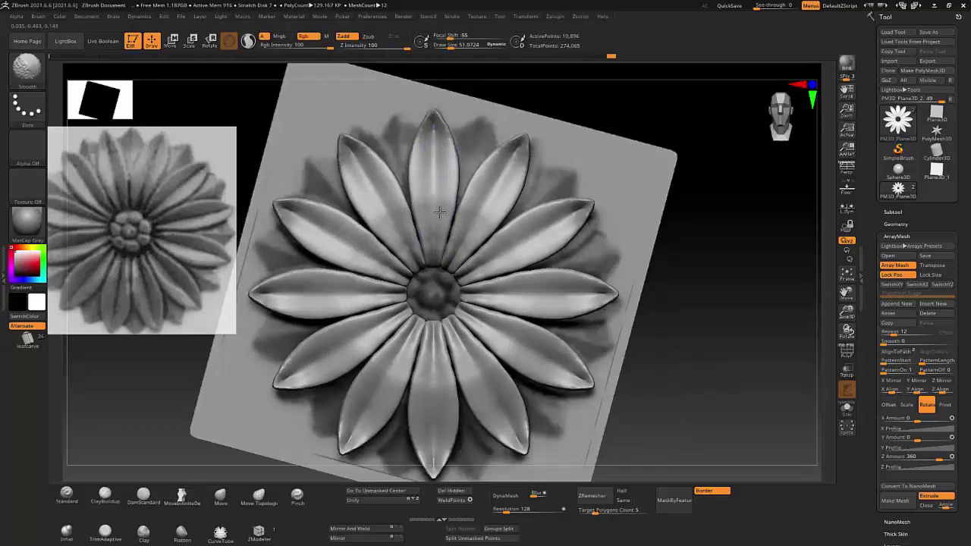
left_click_drag(443, 147, 433, 121, "shift")
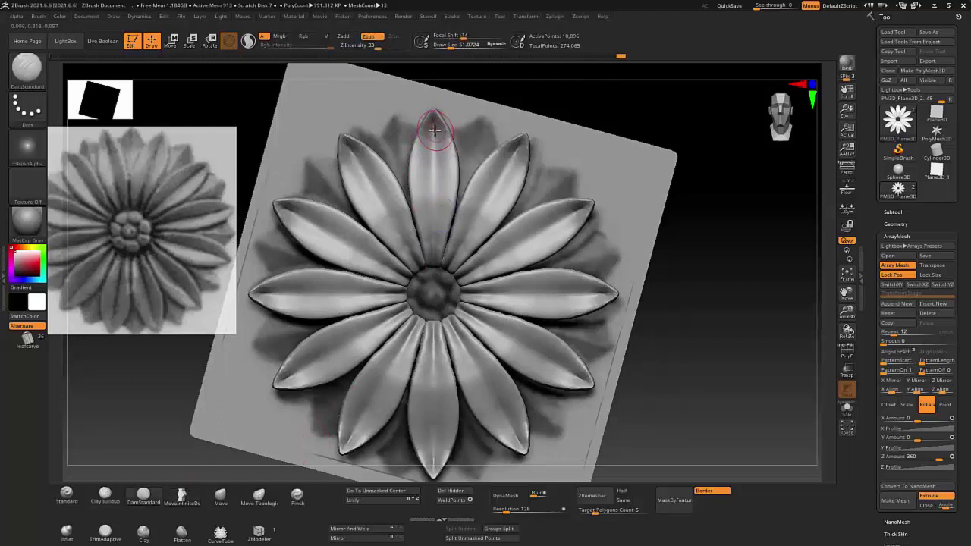
Carve a vein from the top petal tip to the centre with DamStandard at Draw Size about 25
key("s")
left_click(433, 130)
left_click_drag(435, 205, 435, 275)
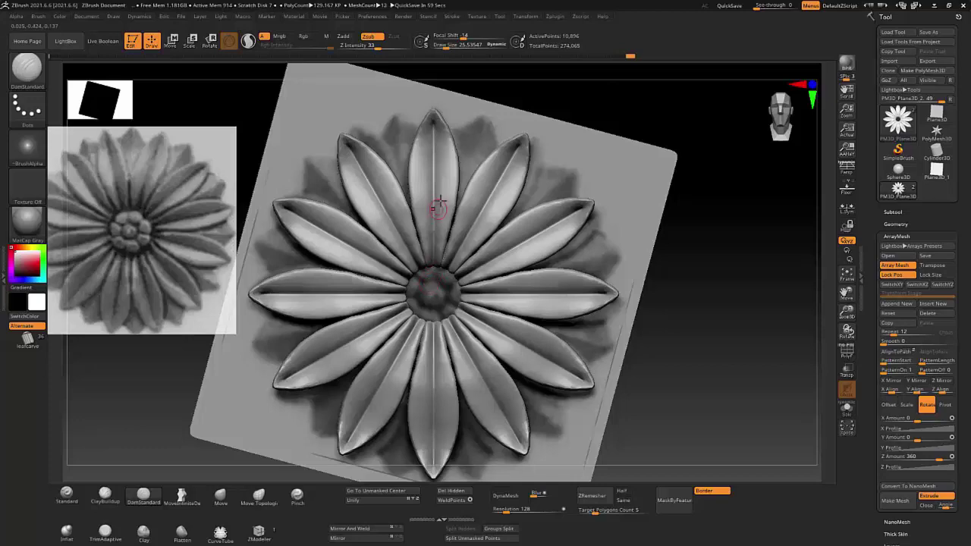
left_click_drag(438, 206, 452, 179)
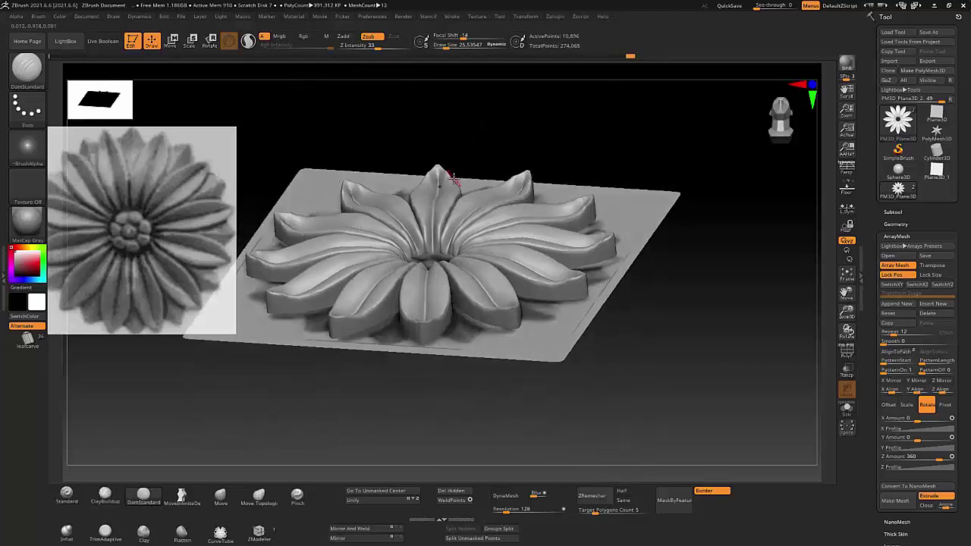
Zoom in on the middle petal and switch to a larger Move brush
right_click_drag(452, 179, 336, 423, "ctrl")
key("b")
key("m")
key("v")
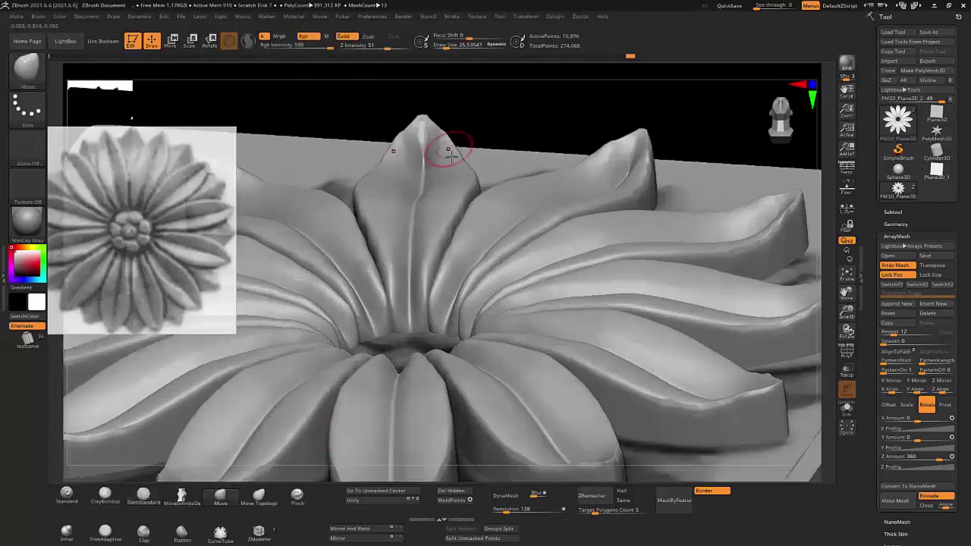
key("s")
left_click_drag(454, 154, 486, 154)
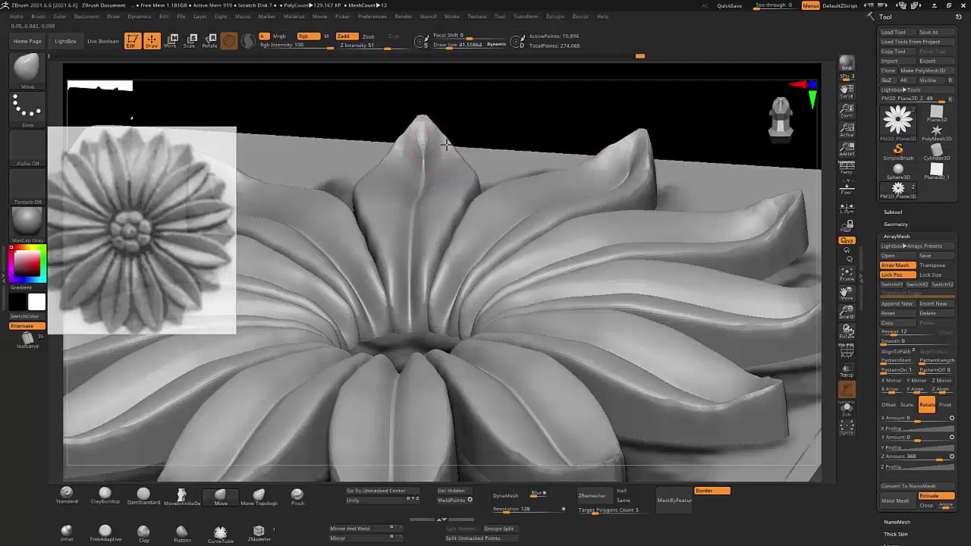
Reshape and soften the middle petal's tip and edges, then select PM3D_Plane3D_1
mouse_move(449, 141)
right_mouse_down()
mouse_move(412, 161)
mouse_move(455, 173)
right_mouse_up()
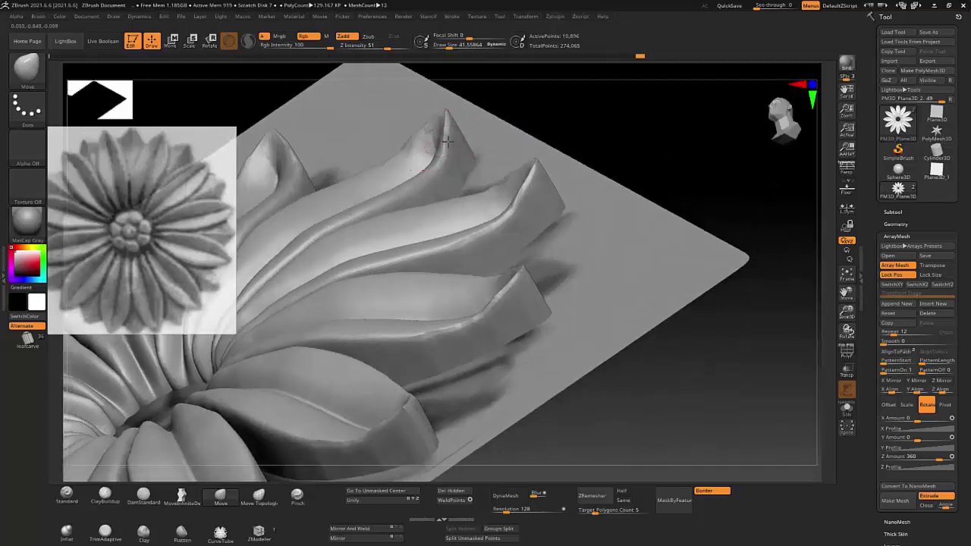
right_click_drag(524, 194, 412, 163, "shift")
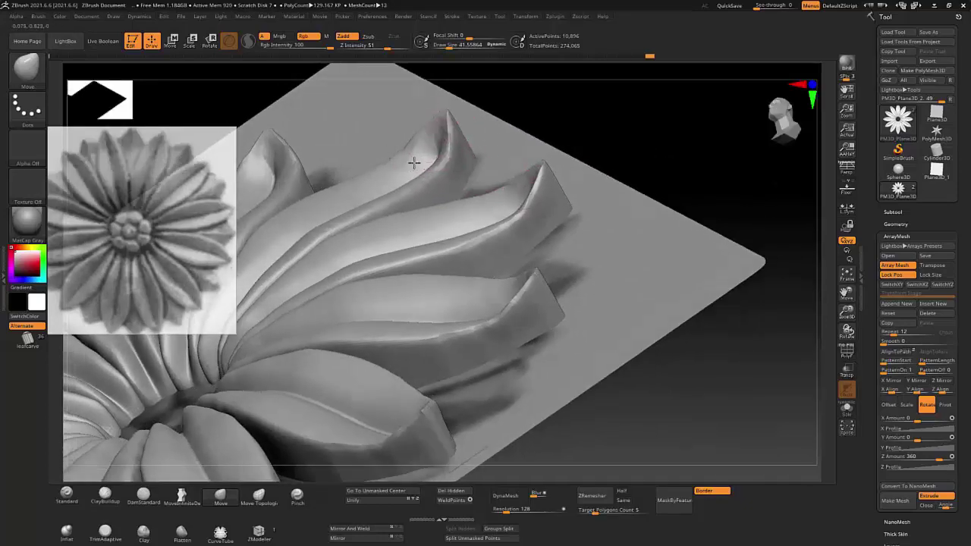
left_click_drag(489, 157, 466, 121, "shift")
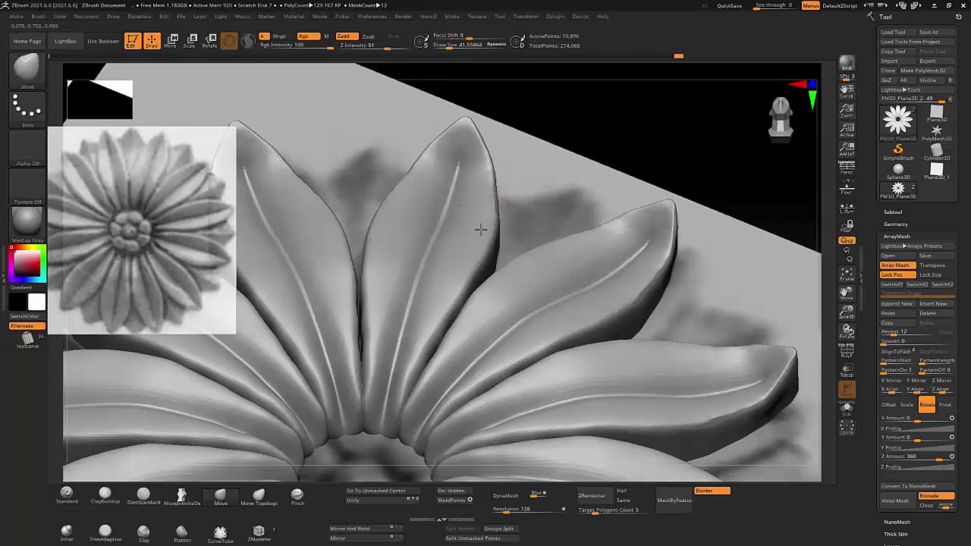
right_click_drag(468, 217, 479, 228, "shift")
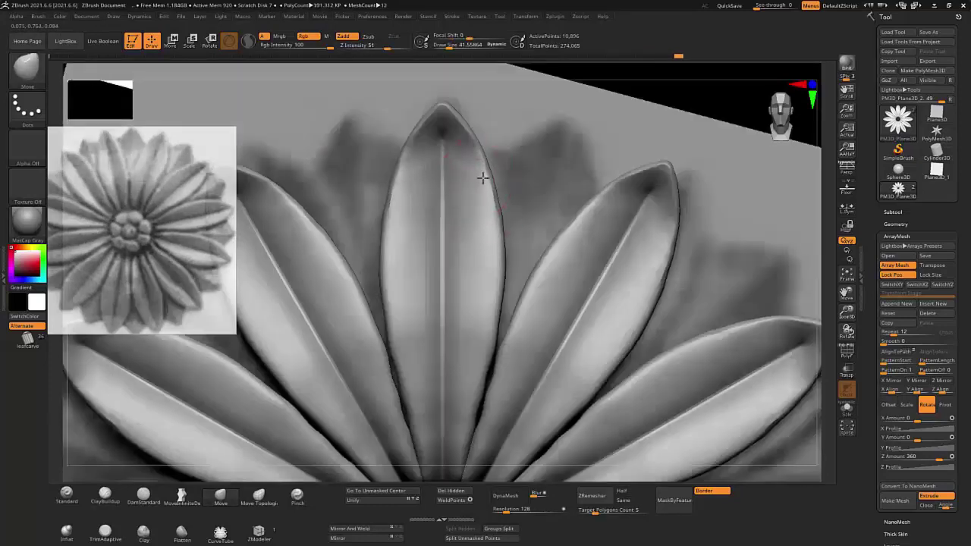
left_click_drag(423, 195, 401, 200)
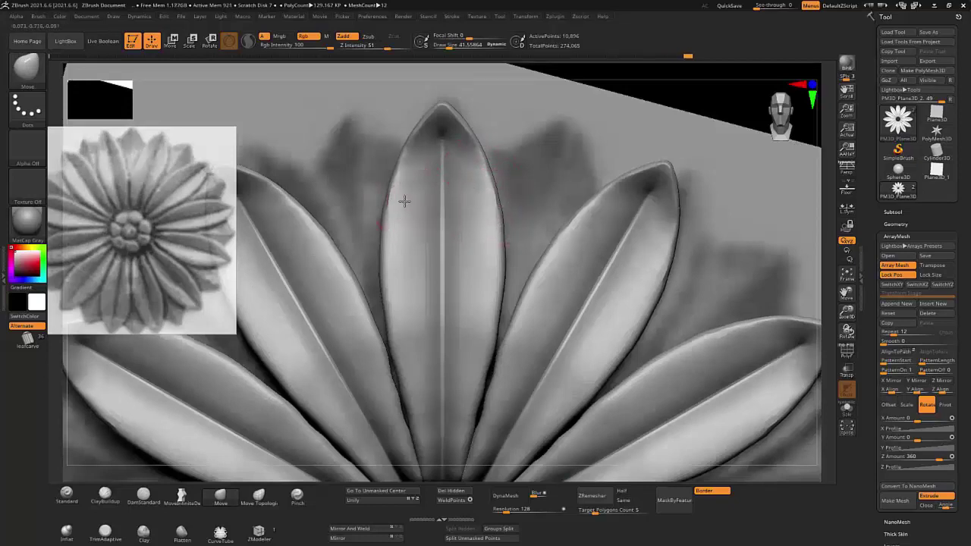
left_click_drag(479, 157, 487, 167)
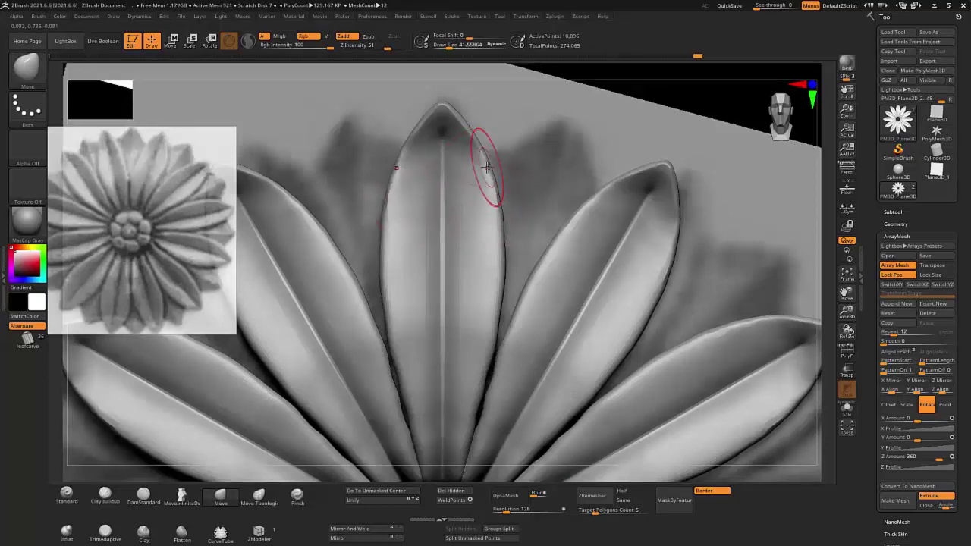
left_click(893, 211)
left_click(641, 213, "alt")
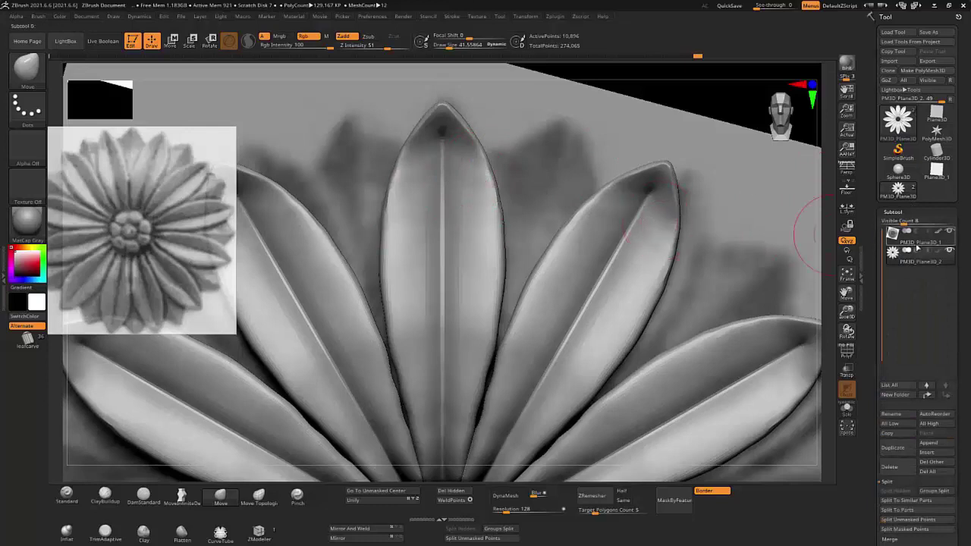
Frame the flower plane and pick the IMM Primitives brush with Insert Sphere
key("f")
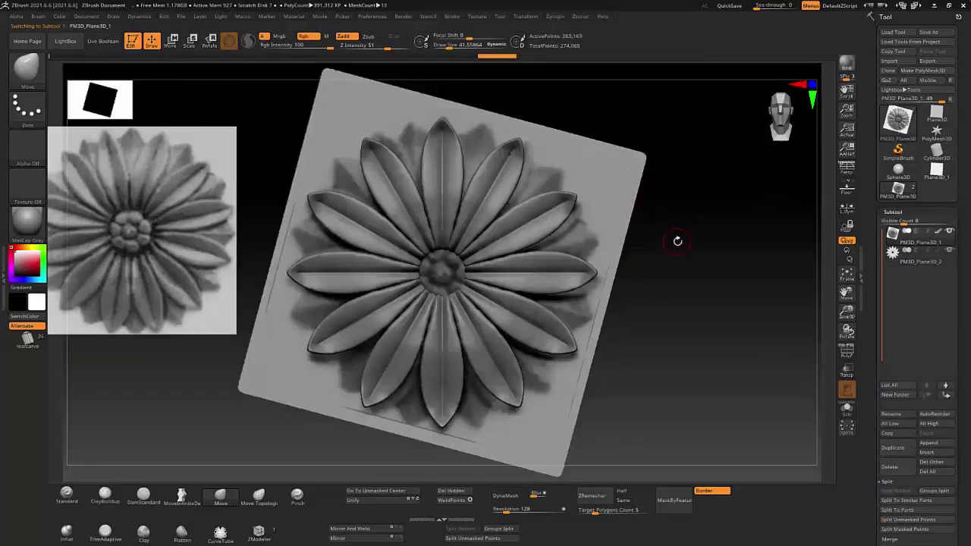
key("b")
key("m")
key("v")
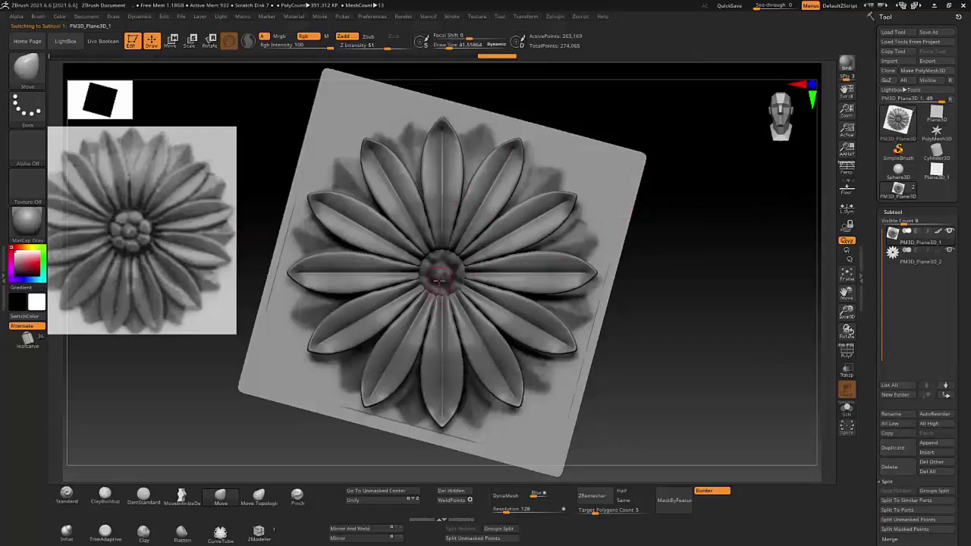
left_click(22, 70)
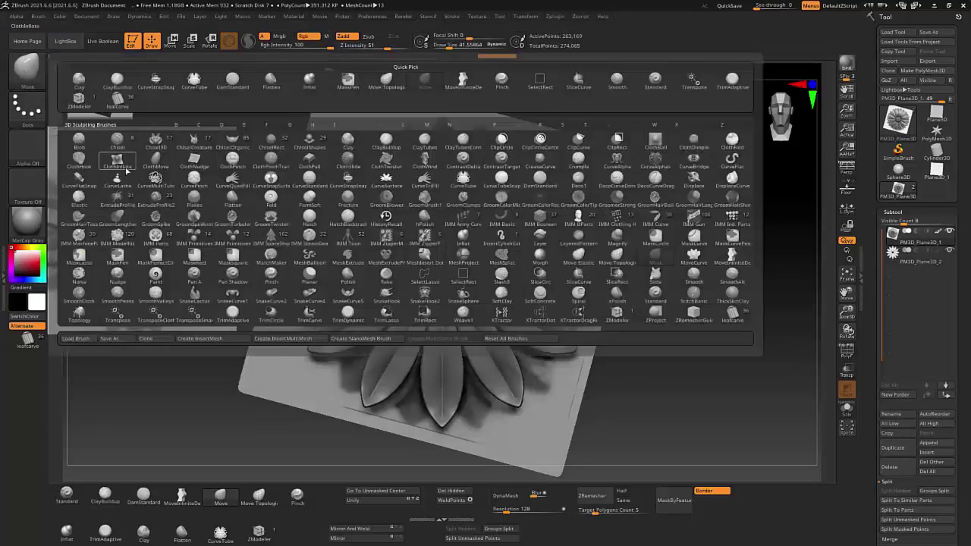
left_click(194, 236)
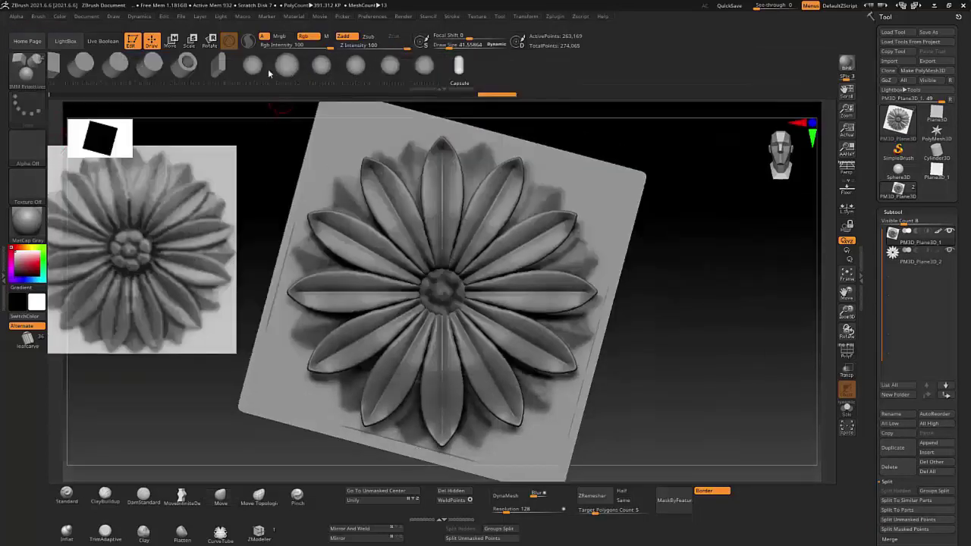
left_click(252, 64)
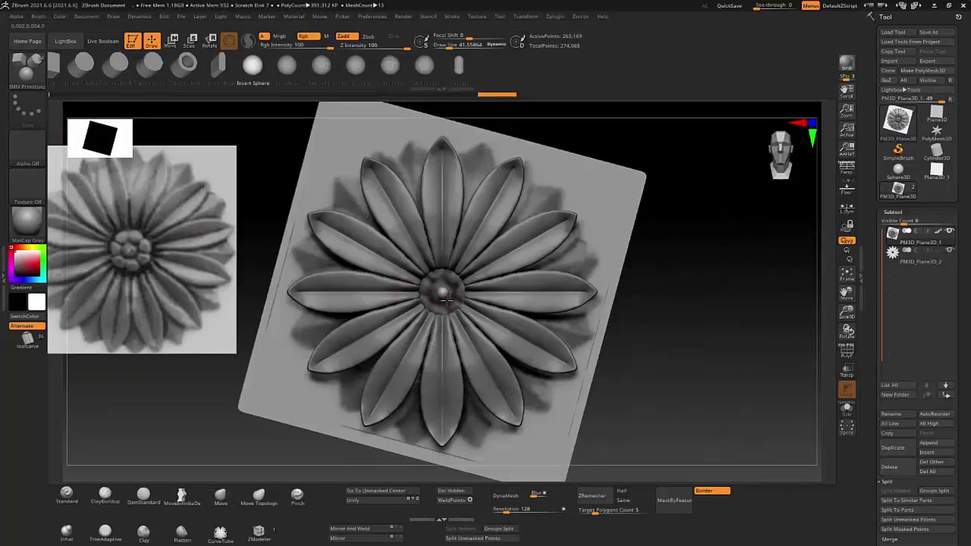
Insert two small spheres at the flower centre, splitting each into its own subtool
left_click_drag(446, 304, 446, 305)
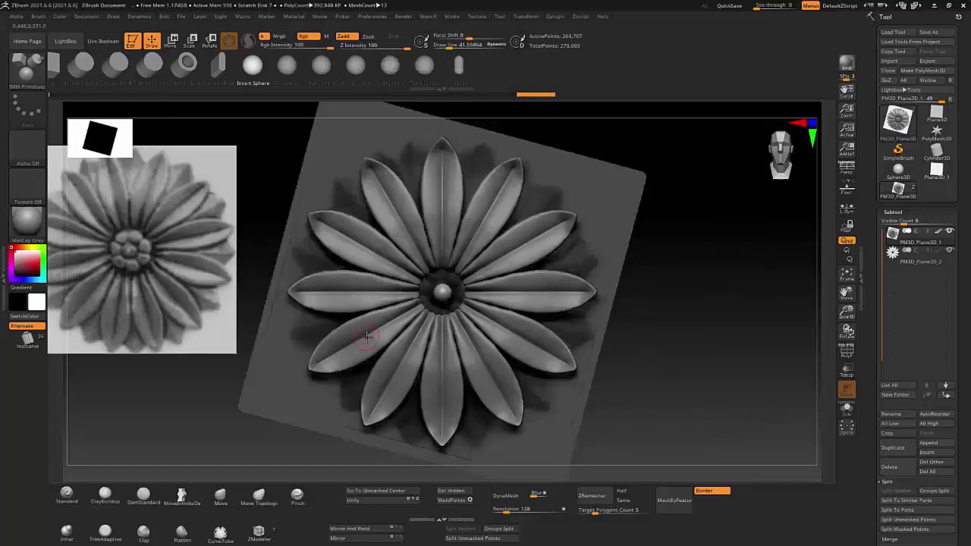
left_click(460, 538)
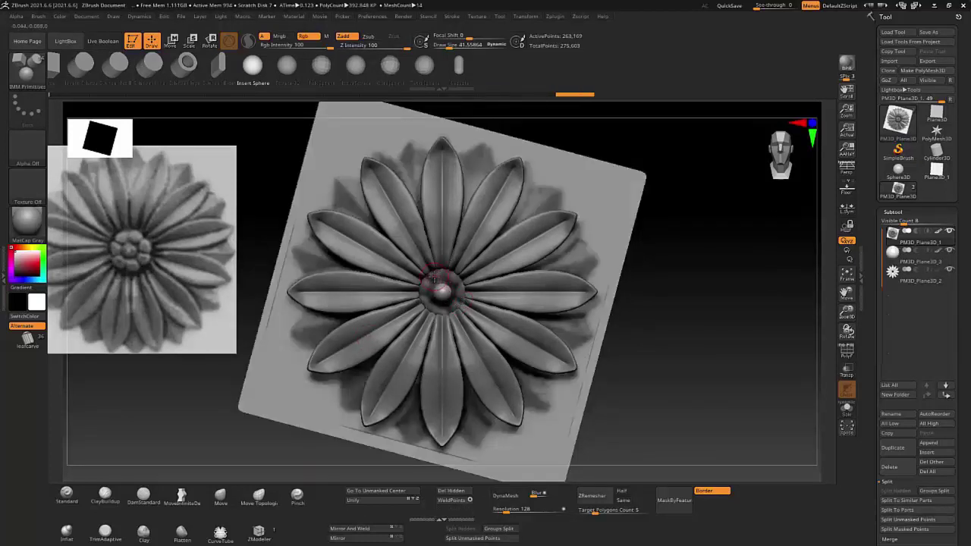
left_click_drag(442, 288, 436, 280)
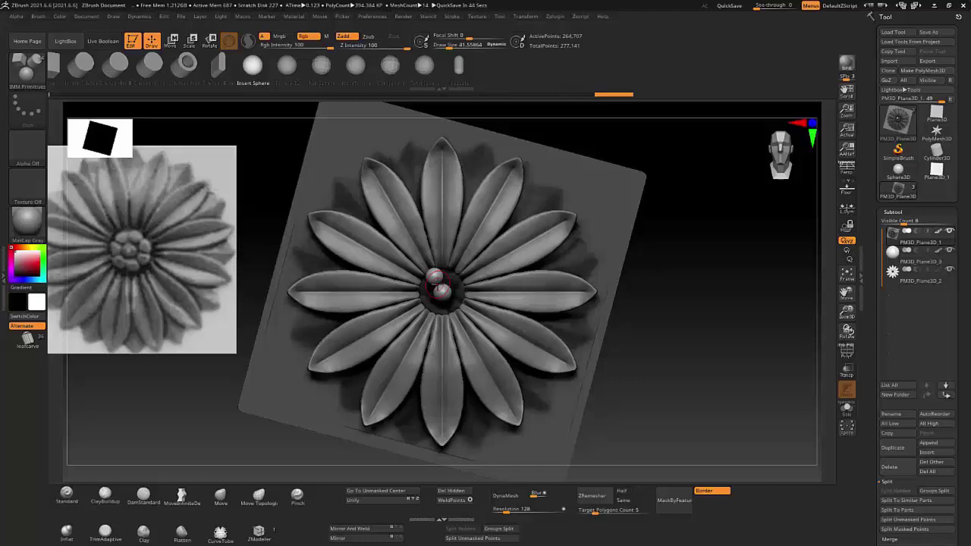
key("ctrl+shift+s")
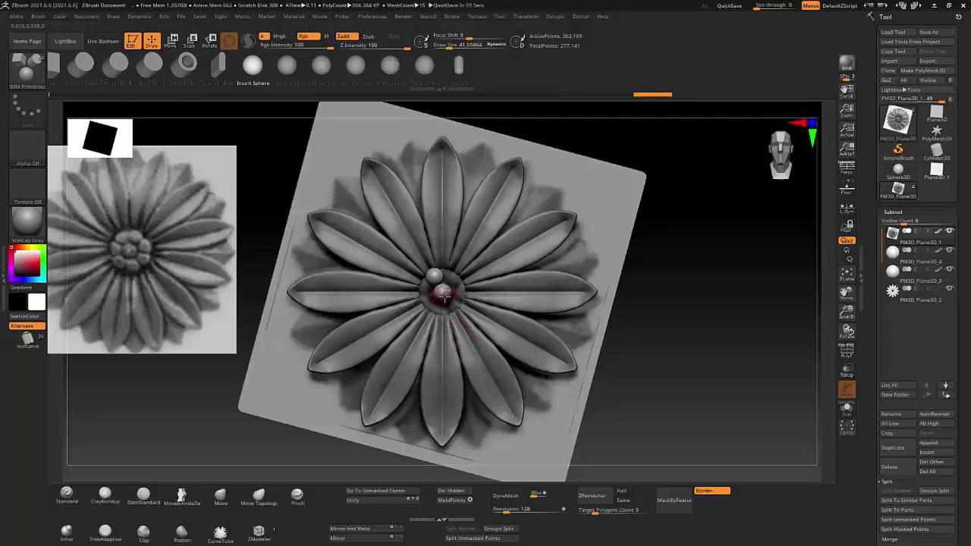
left_click(443, 296, "alt")
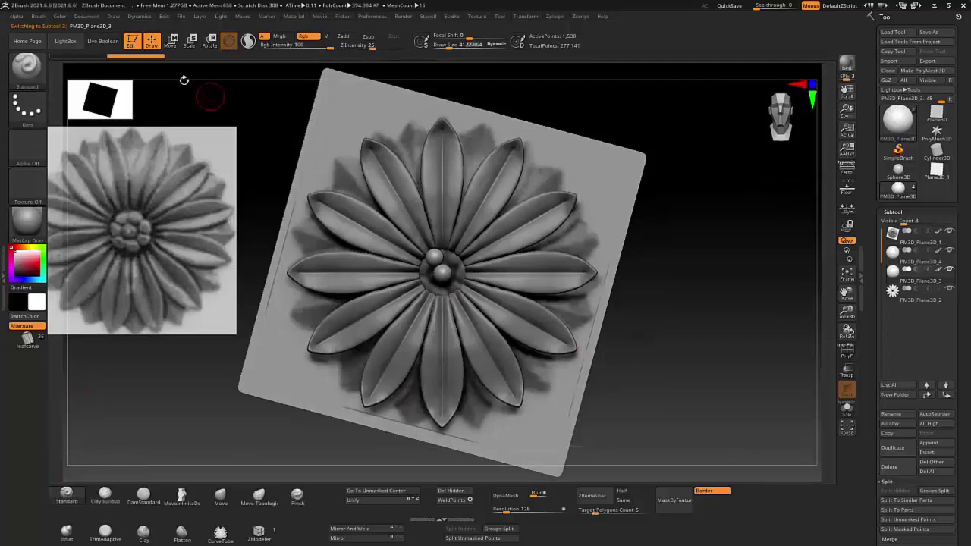
Push the centre sphere slightly outward from the plane with the Move gizmo
left_click(173, 41)
left_click_drag(693, 317, 648, 323)
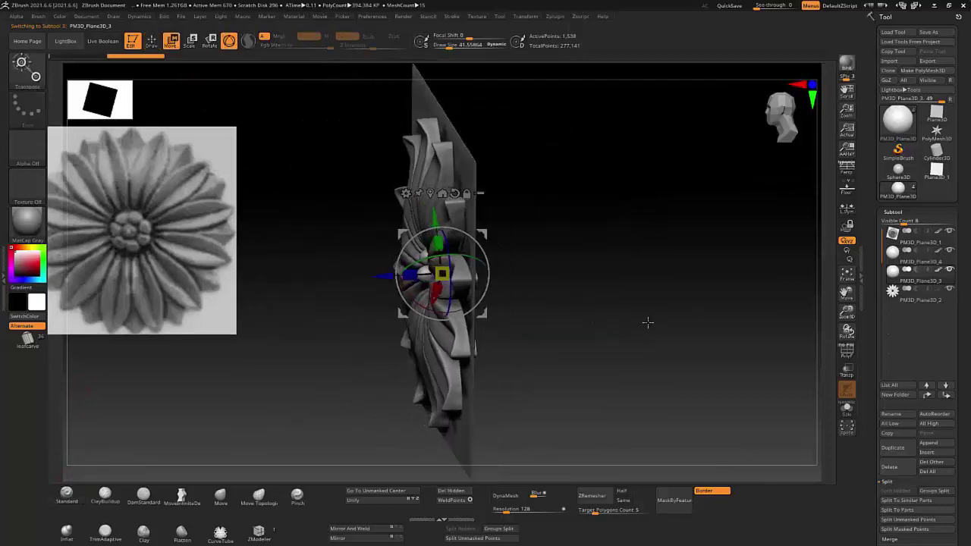
left_click_drag(382, 276, 378, 278)
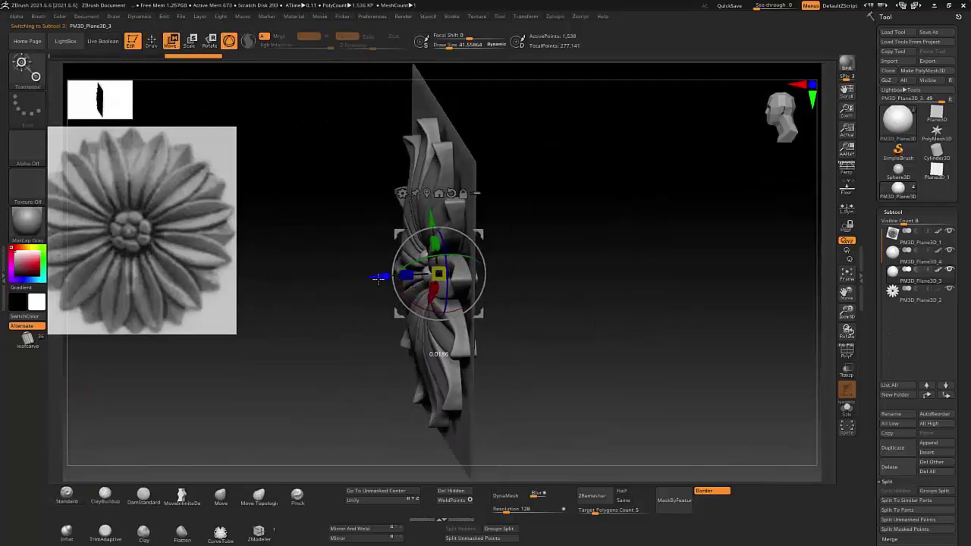
left_click_drag(600, 275, 635, 277)
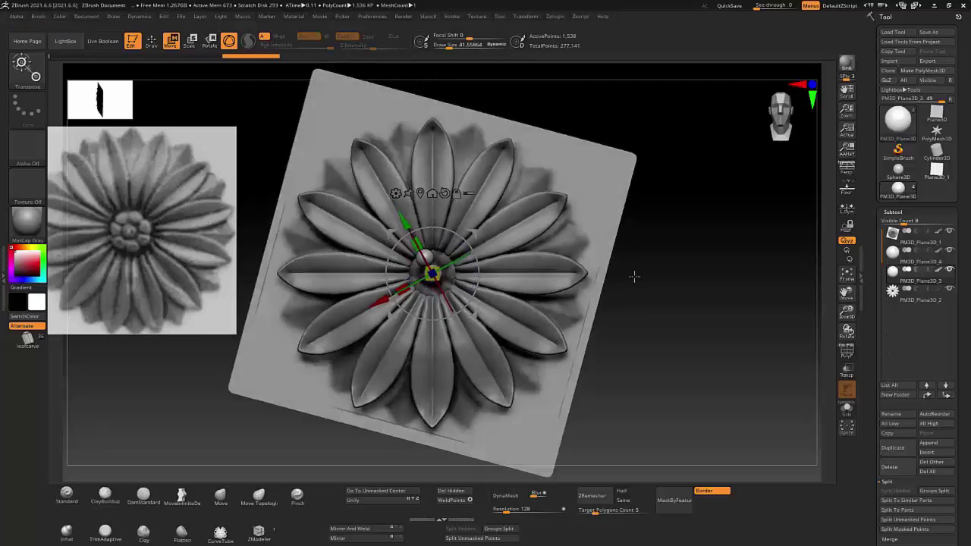
Scale up the centre sphere, then select the upper small sphere and return to Draw mode
mouse_move(634, 277)
right_mouse_down("ctrl")
mouse_move(635, 227)
mouse_move(667, 351)
mouse_move(507, 265)
right_mouse_up("ctrl")
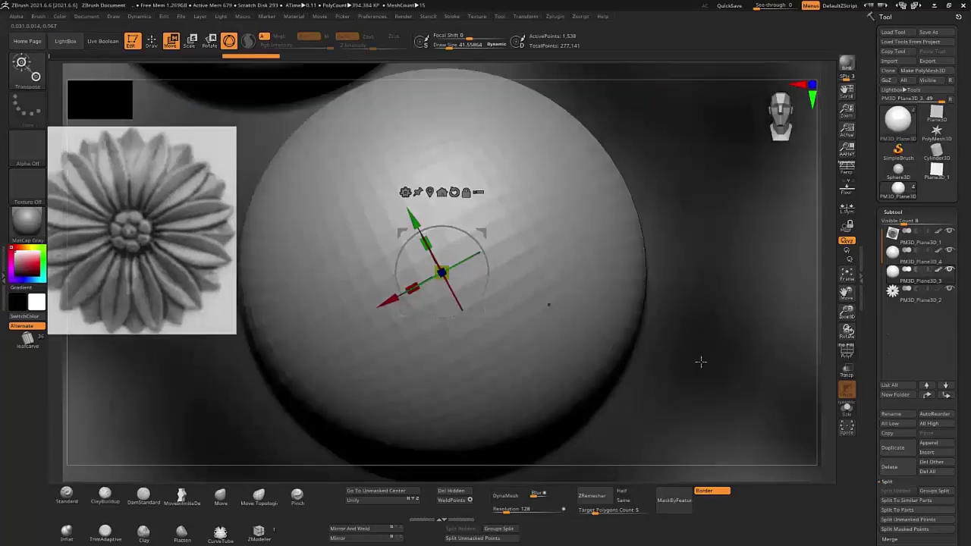
right_click_drag(700, 362, 667, 297, "ctrl")
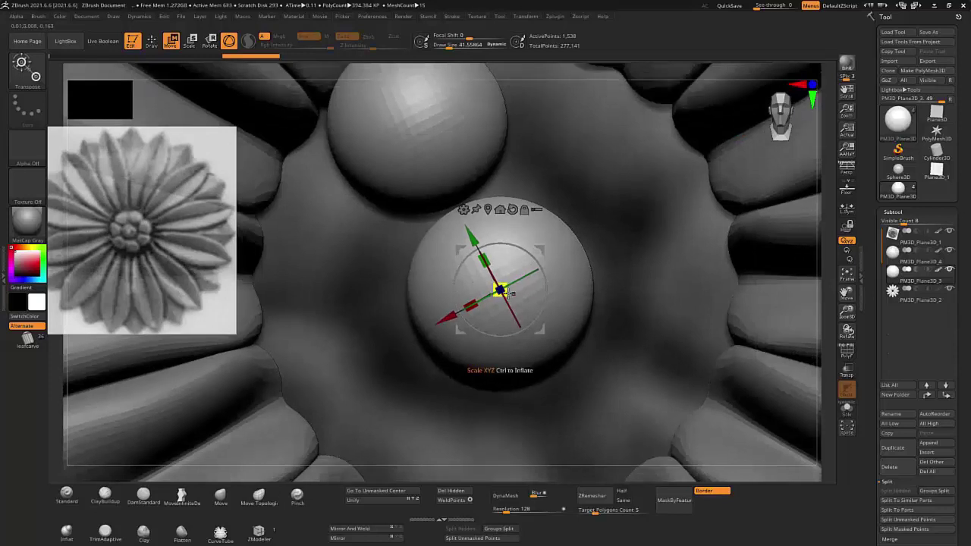
left_click_drag(504, 290, 522, 297)
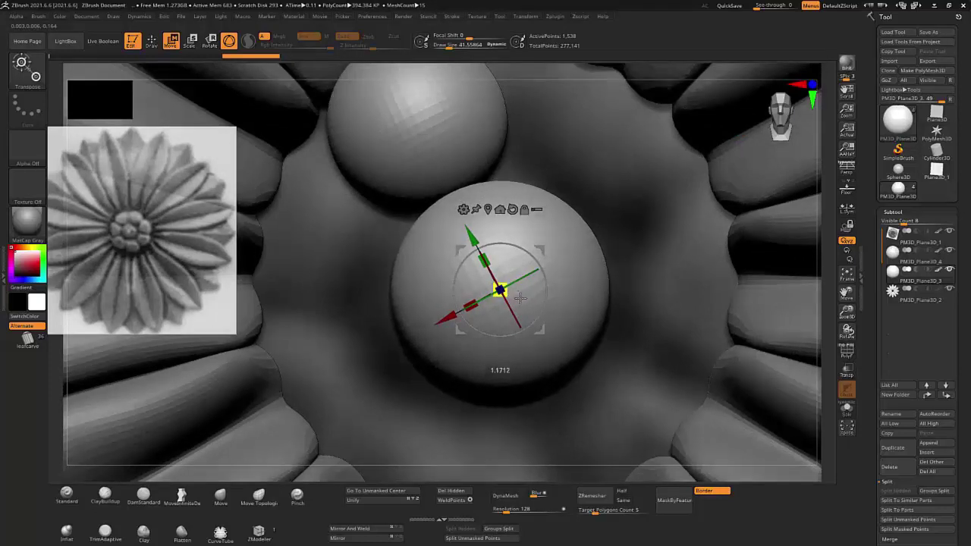
left_click(437, 142)
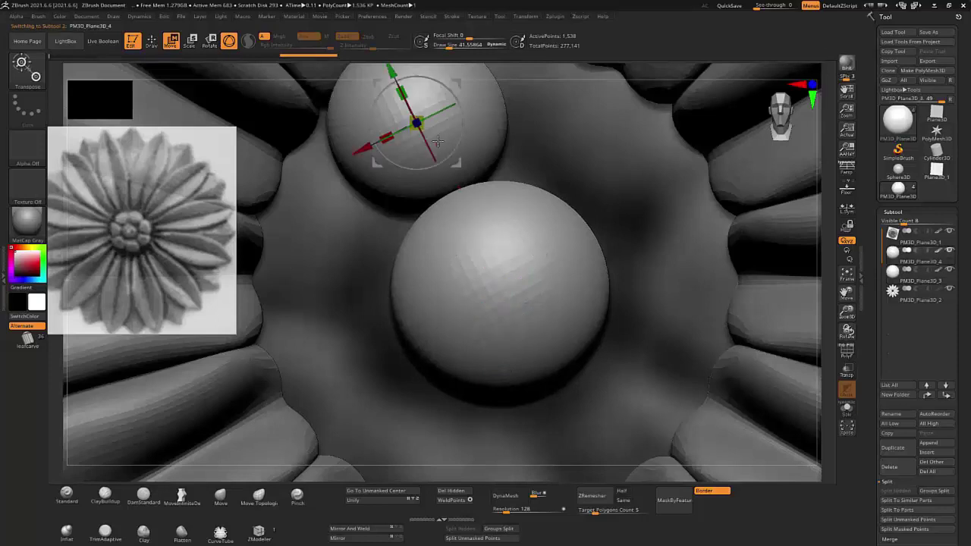
left_click(152, 42)
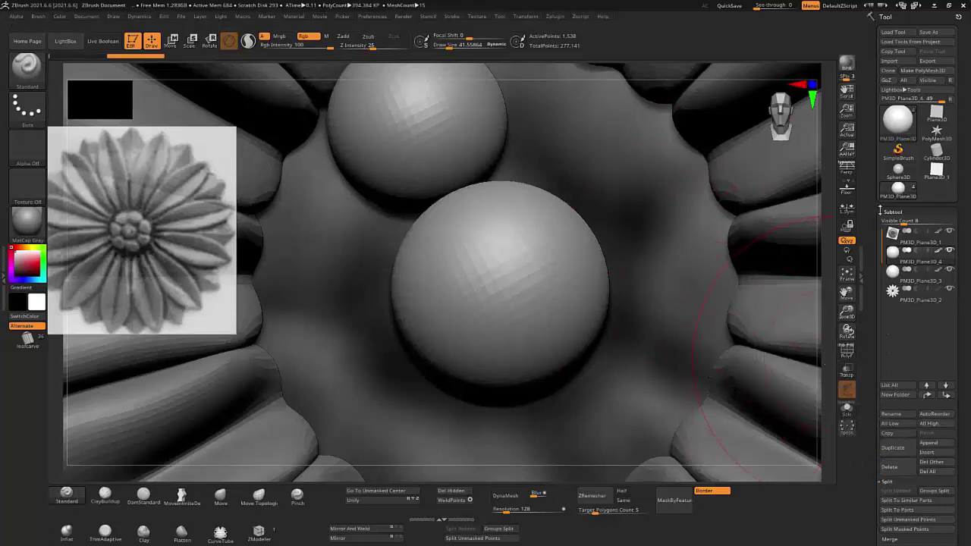
Make the small sphere an Array Mesh with Lock Pos and a 360° Z rotation
left_click(892, 212)
left_click(895, 236)
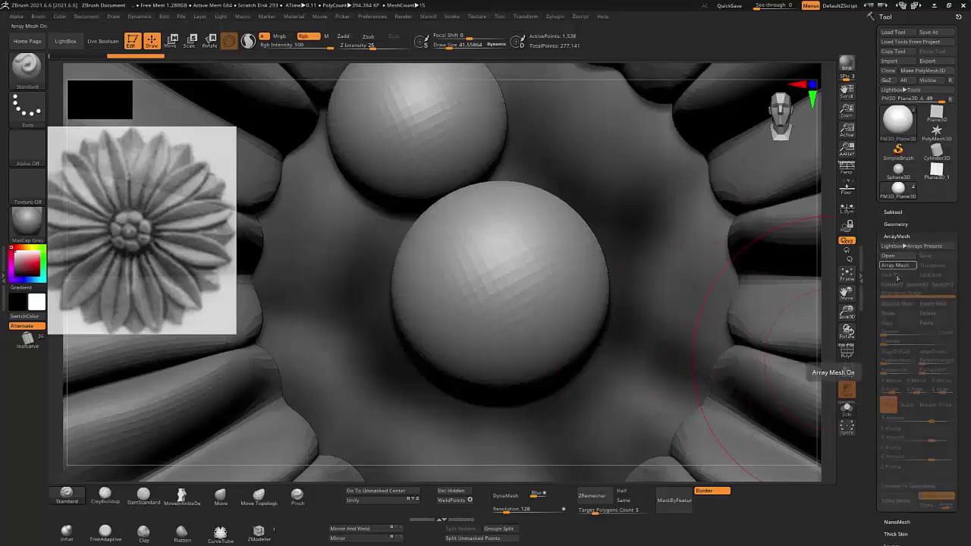
left_click(896, 266)
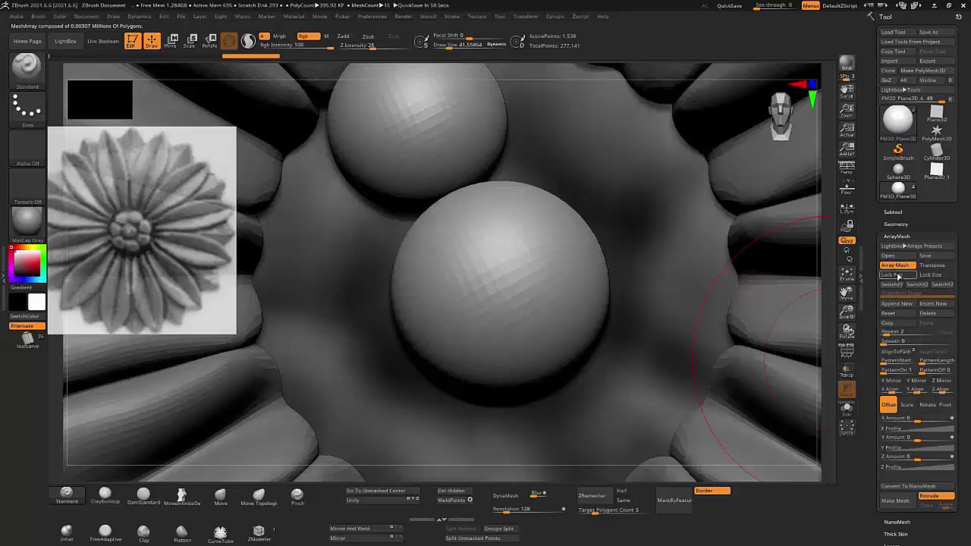
left_click(895, 274)
left_click(929, 405)
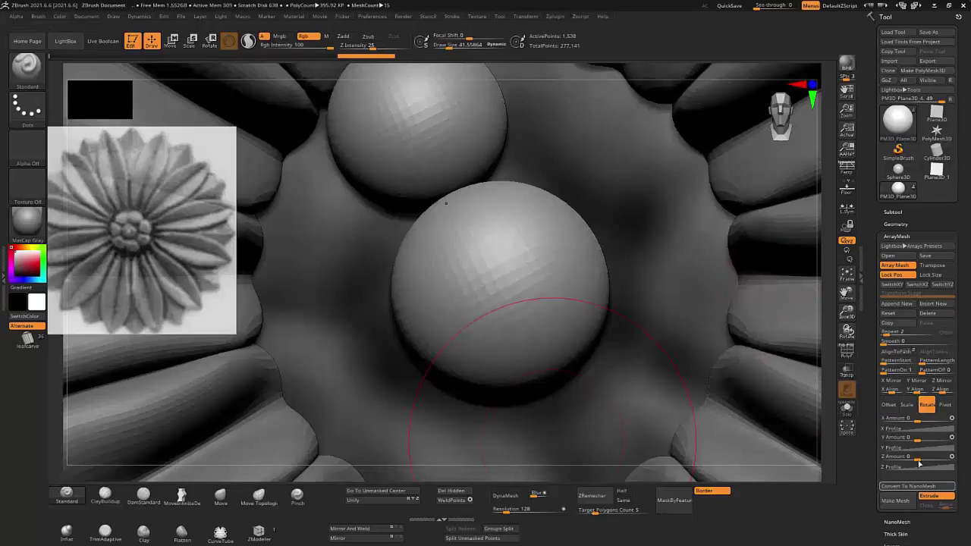
left_click_drag(919, 460, 920, 458)
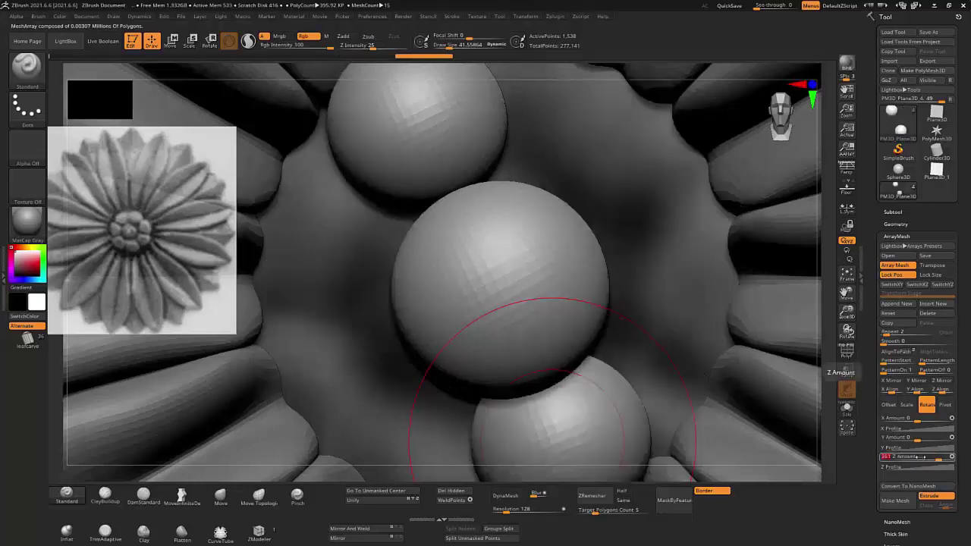
type("360")
key("Return")
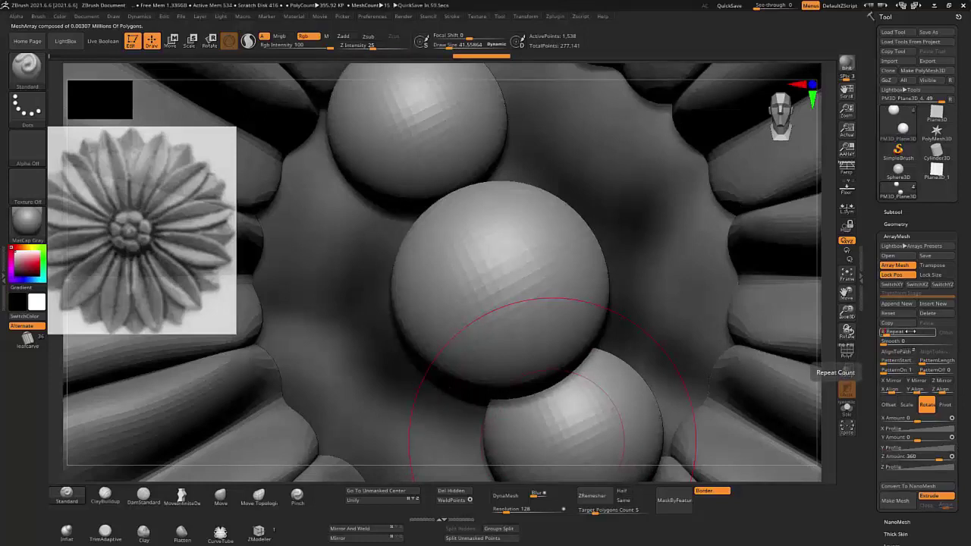
Raise the repeat count to ring 7 beads around the centre, then select the plaque
left_click_drag(909, 332, 911, 332)
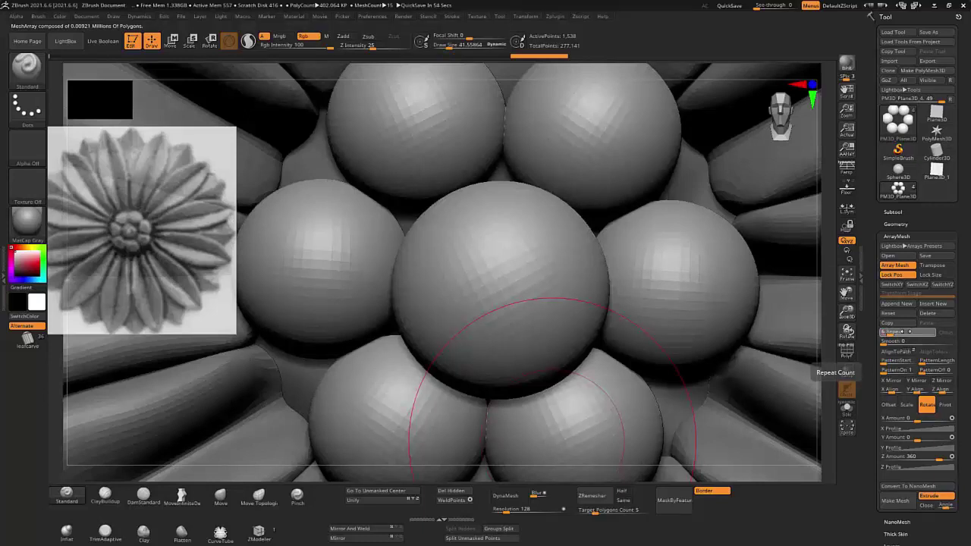
left_click_drag(909, 332, 912, 332)
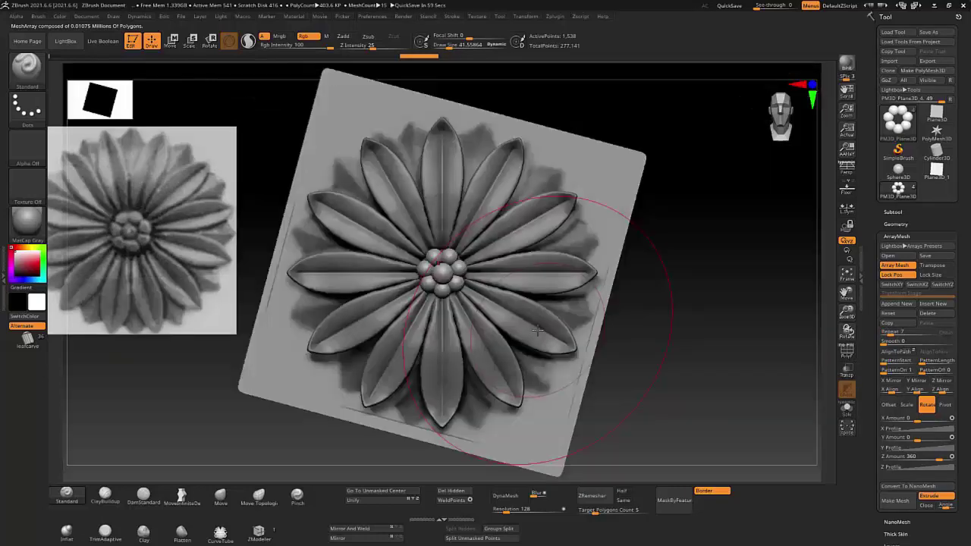
mouse_move(686, 321)
left_mouse_down()
mouse_move(692, 266)
mouse_move(685, 351)
left_mouse_up()
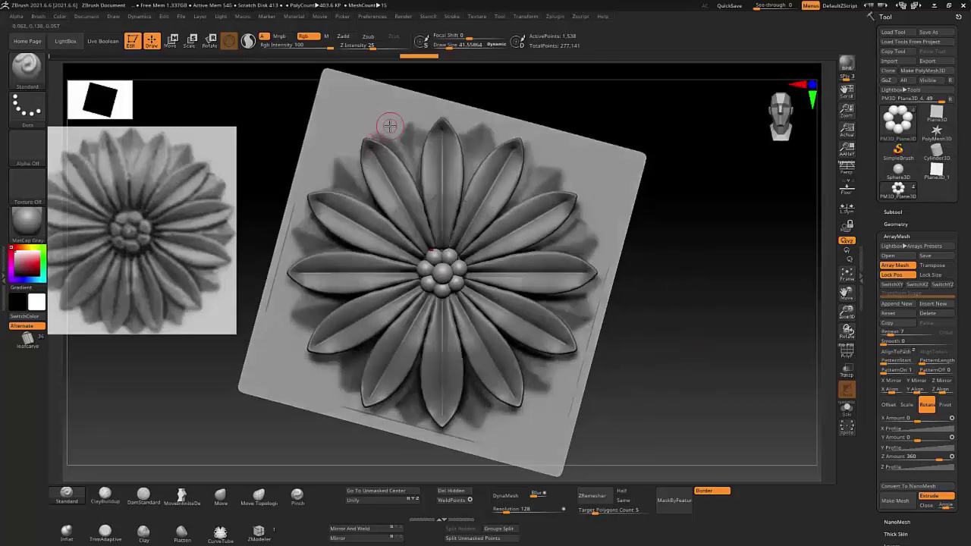
left_click(404, 135, "alt")
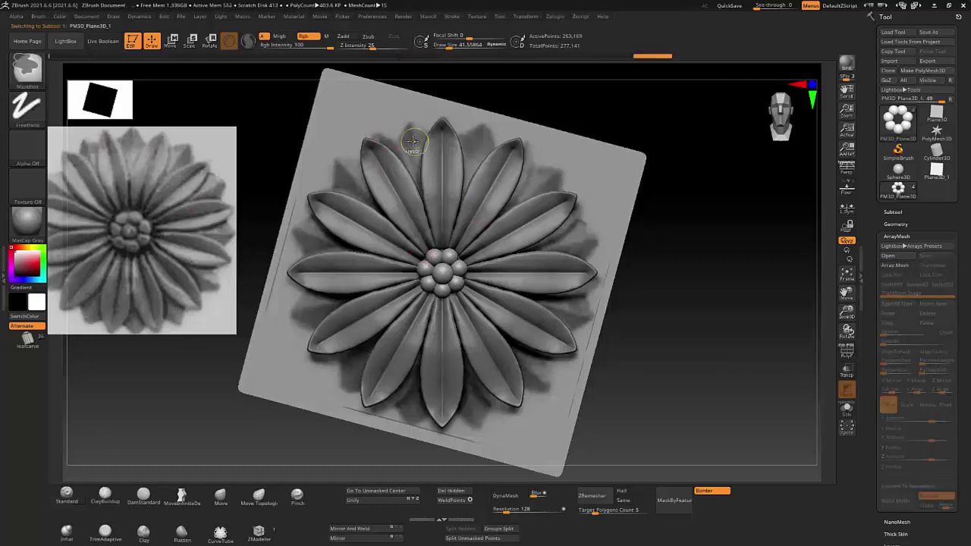
Lasso-extrude a petal shape behind the upper-left petals with MeshExtrude and Lazy Mouse
left_click(26, 67, "ctrl")
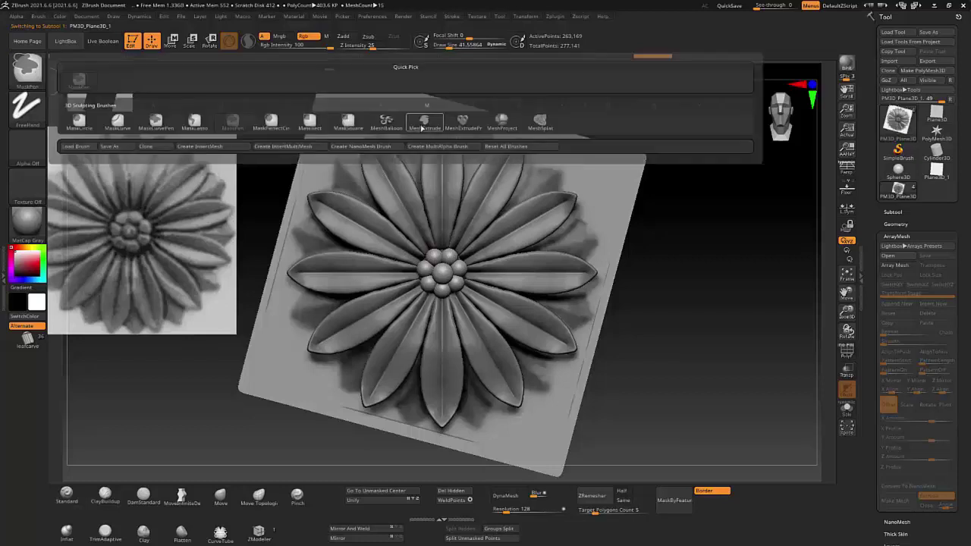
left_click(425, 121)
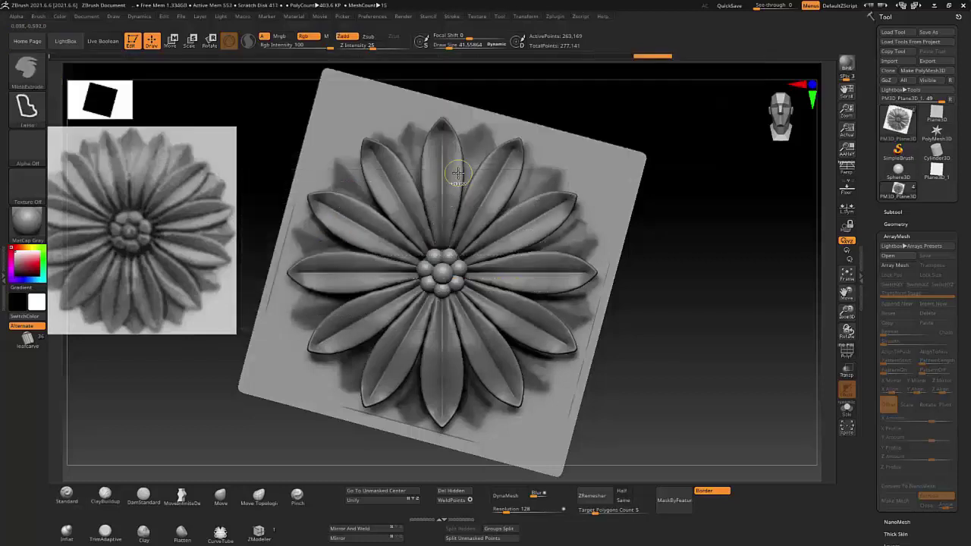
left_click(453, 16)
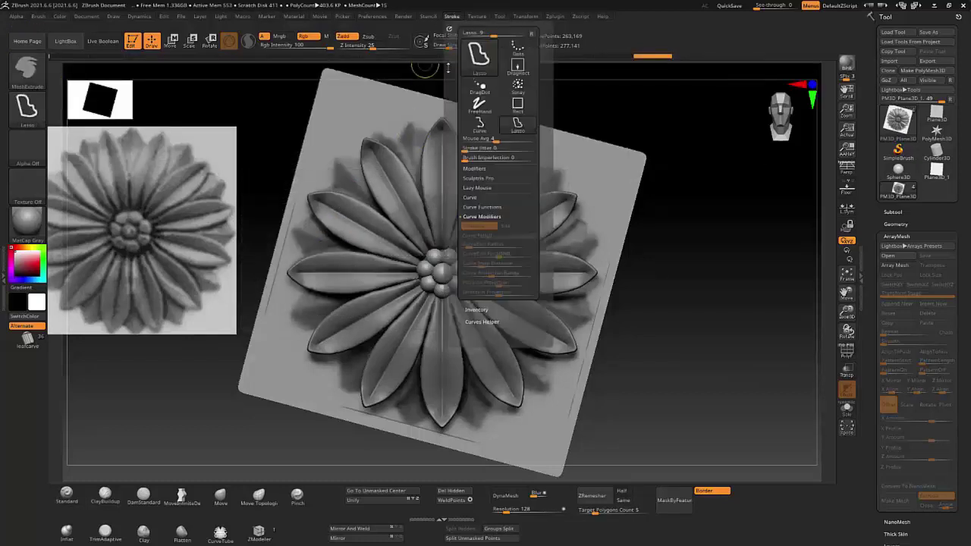
left_click(477, 186)
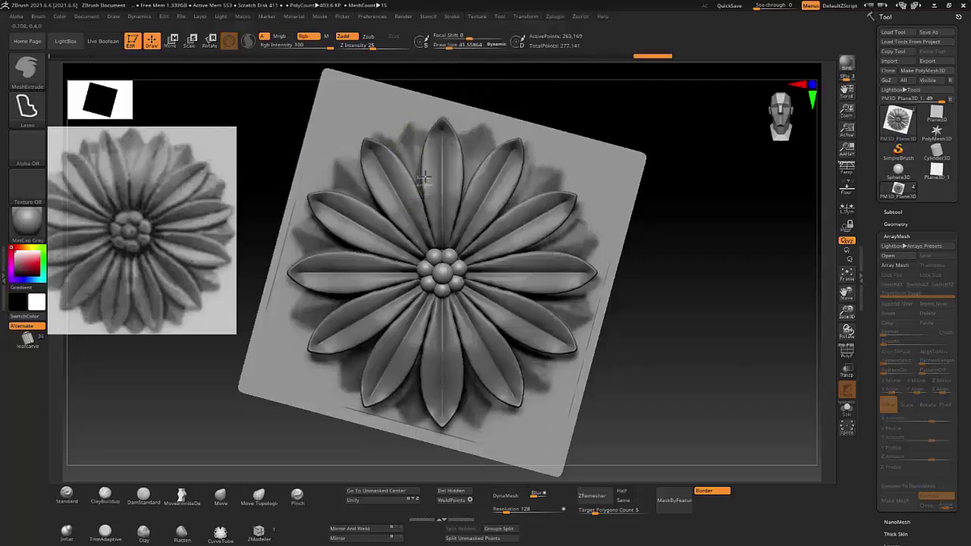
left_click_drag(431, 144, 399, 138)
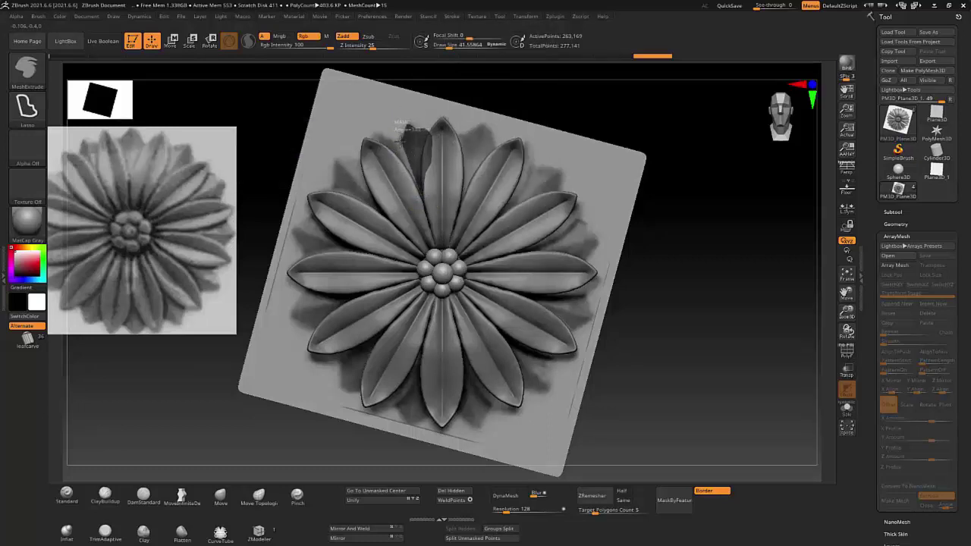
left_click_drag(444, 244, 443, 241, "ctrl")
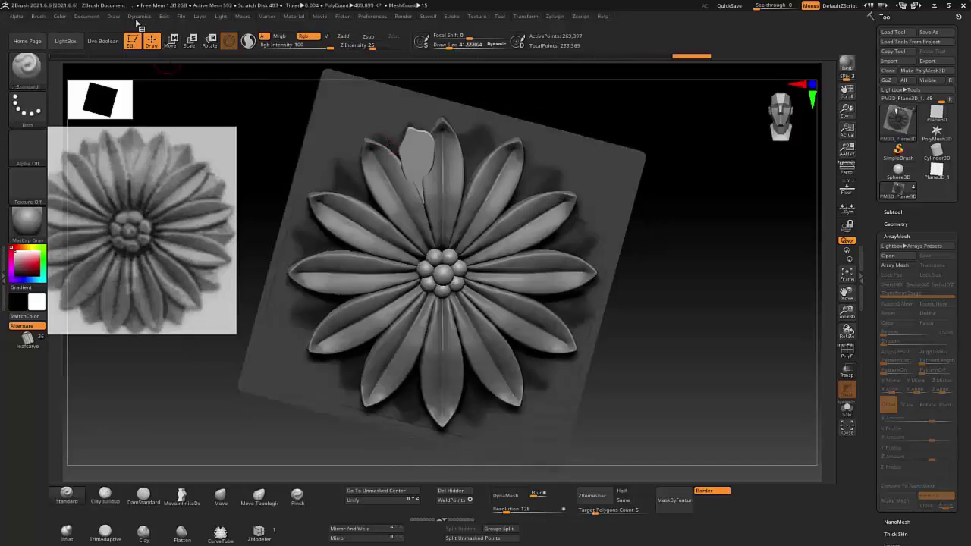
Tilt the new petal piece slightly with Transpose Rotate
left_click(170, 40)
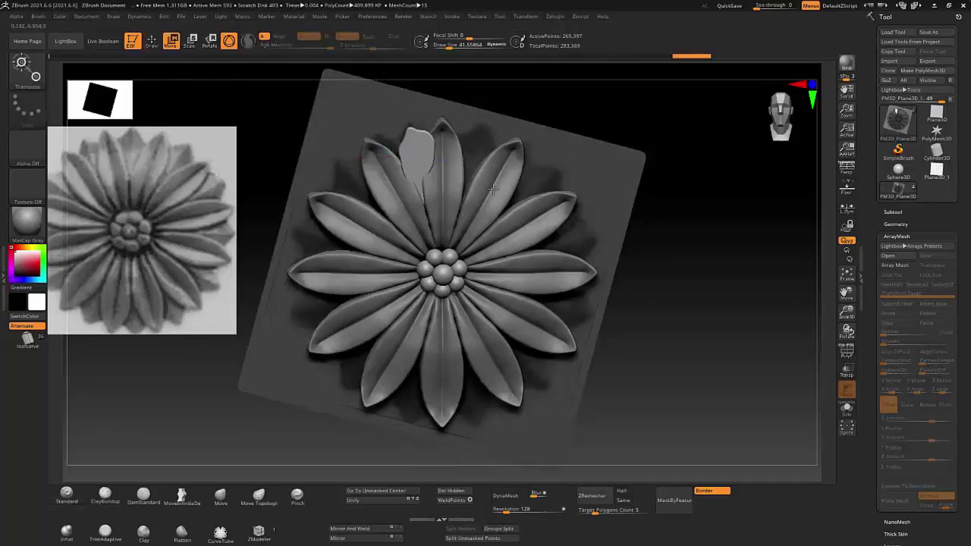
left_click_drag(289, 121, 585, 203)
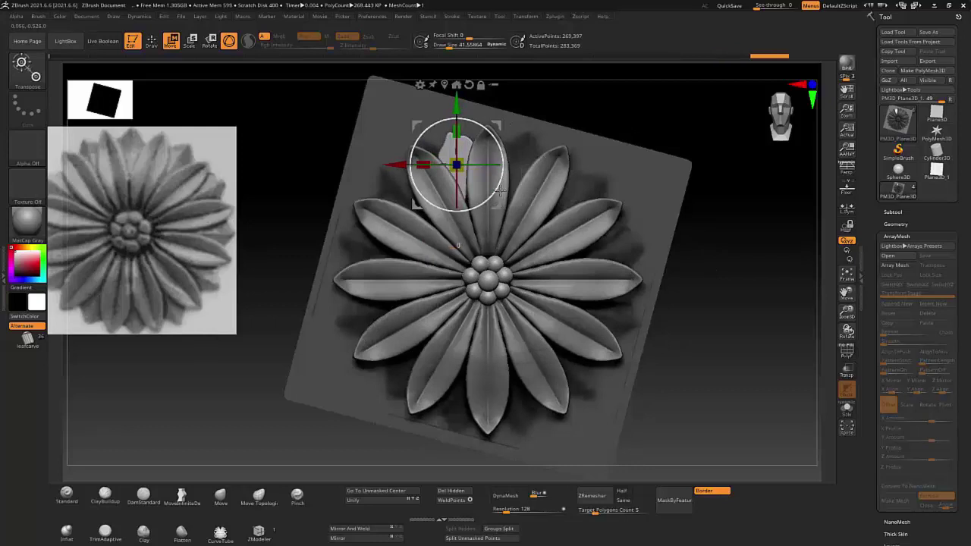
left_click_drag(497, 192, 461, 182)
key("q")
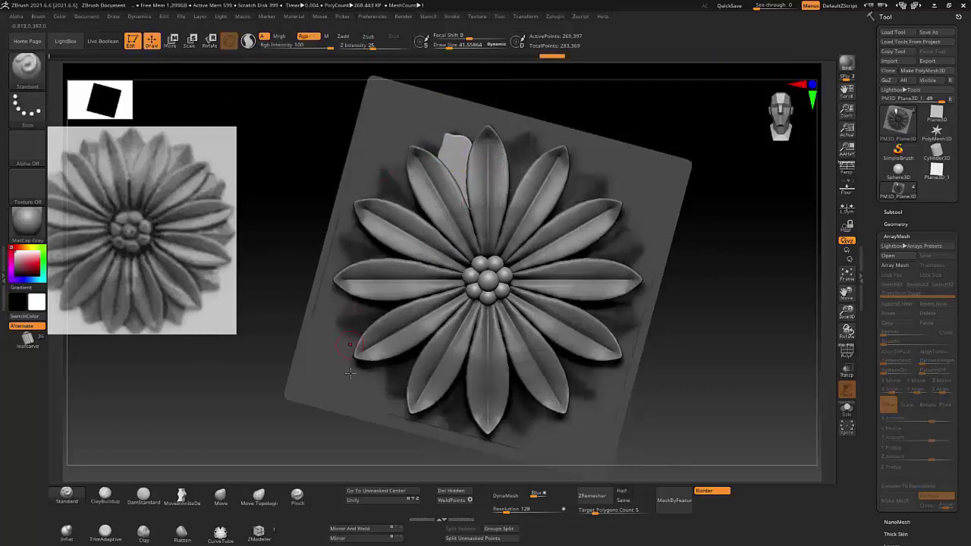
scroll(436, 163, "up", 5)
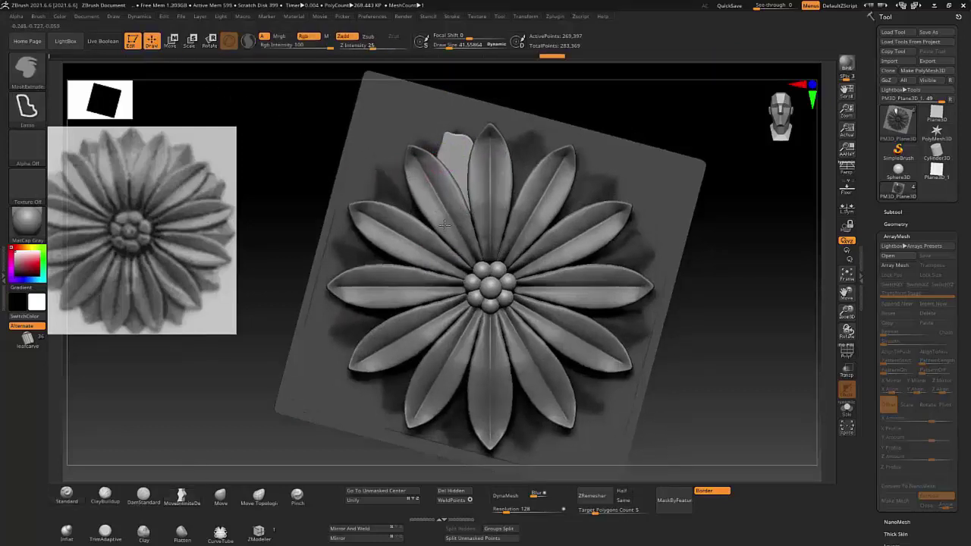
Reshape the new back petal into a rounder leaf with MoveInfiniteDepth
key("b")
key("m")
key("i")
left_click_drag(436, 135, 432, 129)
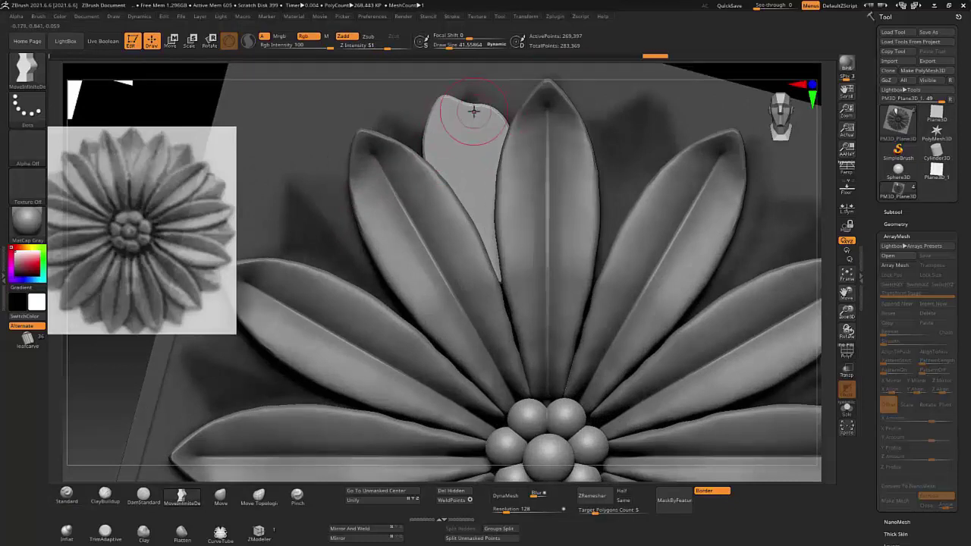
mouse_move(449, 99)
left_mouse_down()
mouse_move(497, 129)
mouse_move(451, 113)
mouse_move(429, 145)
left_mouse_up()
key("ctrl+z")
left_click_drag(497, 261, 498, 272)
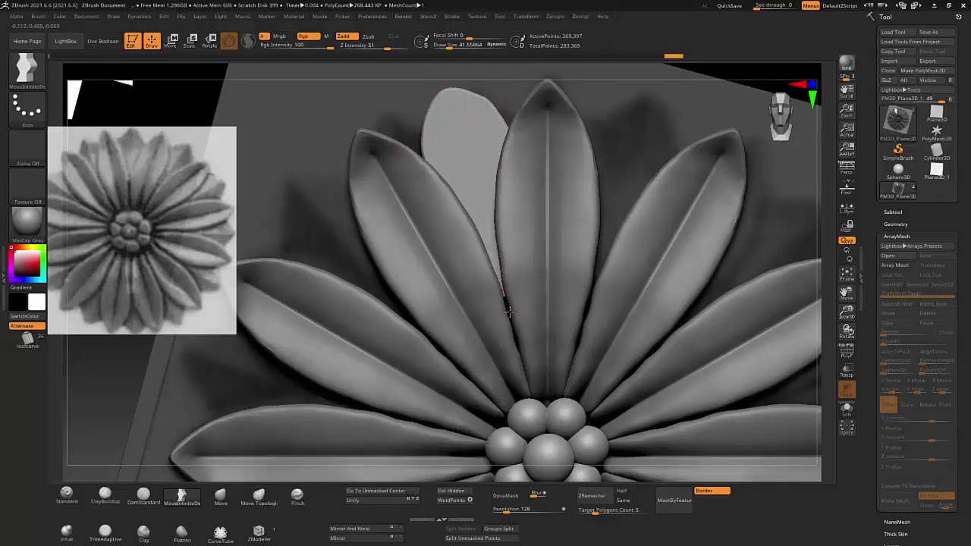
left_click_drag(490, 178, 466, 185)
mouse_move(466, 185)
right_mouse_down()
mouse_move(483, 196)
mouse_move(475, 189)
right_mouse_up()
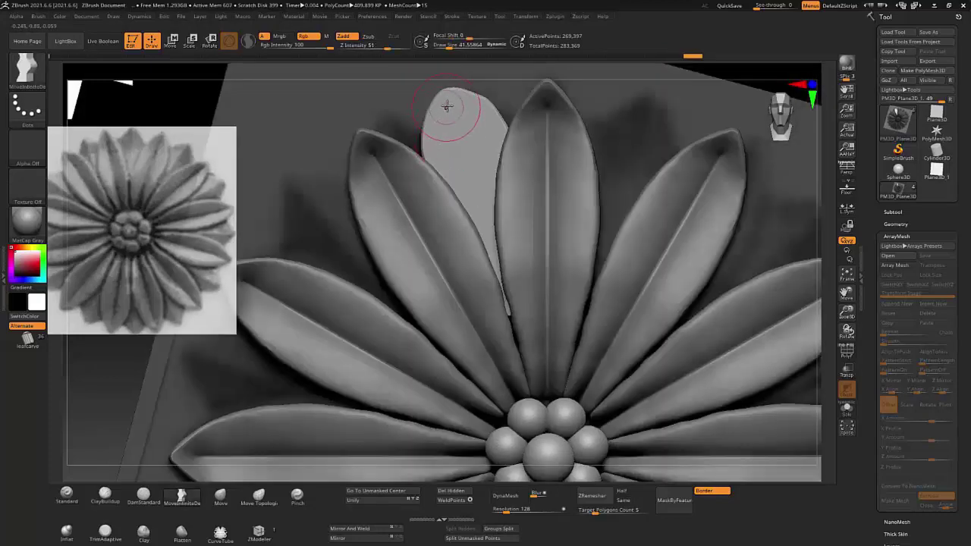
Carve a groove along the petal's edge with a smaller Standard Zsub brush, then smooth it
left_click(67, 494)
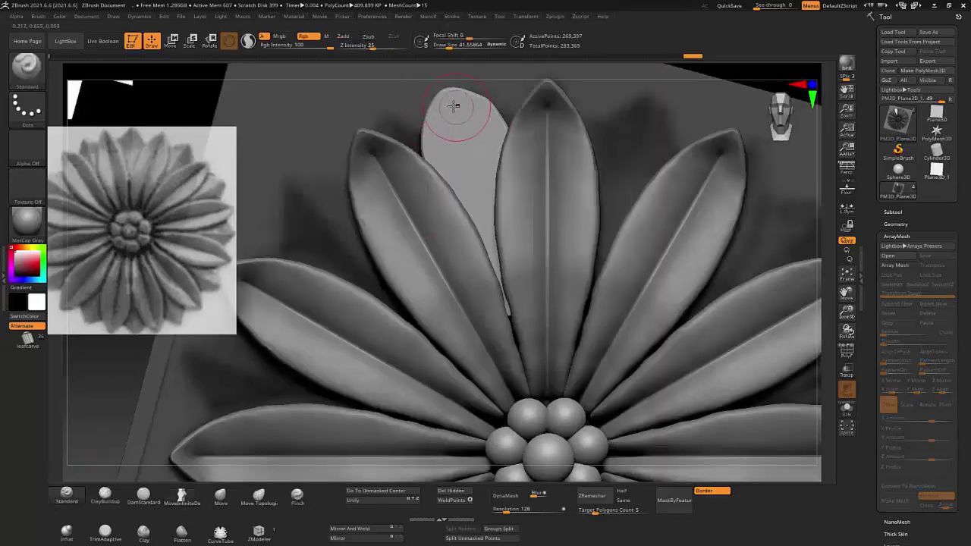
left_click(368, 36)
left_click(303, 36)
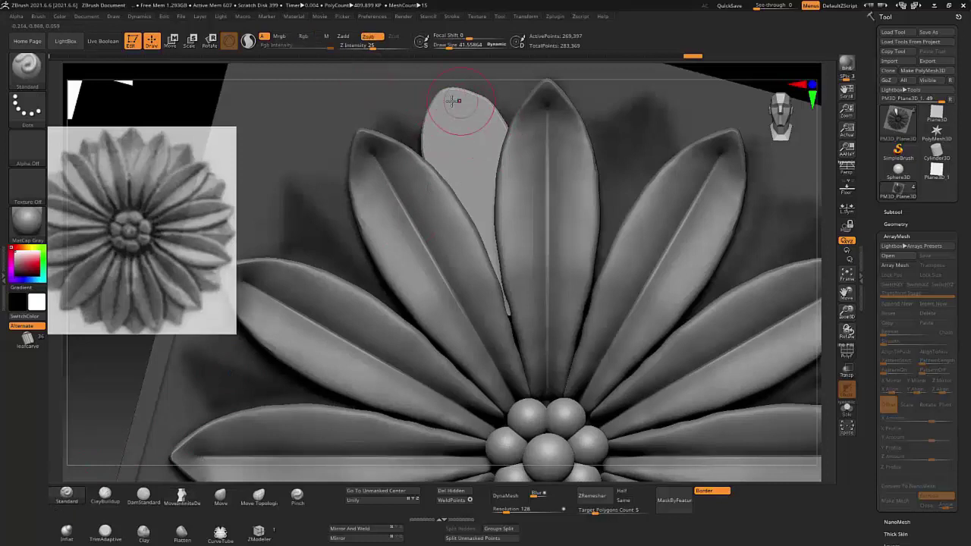
key("s")
left_click(450, 106)
left_click_drag(484, 226, 509, 315)
left_click_drag(508, 316, 504, 282)
key("ctrl+shift")
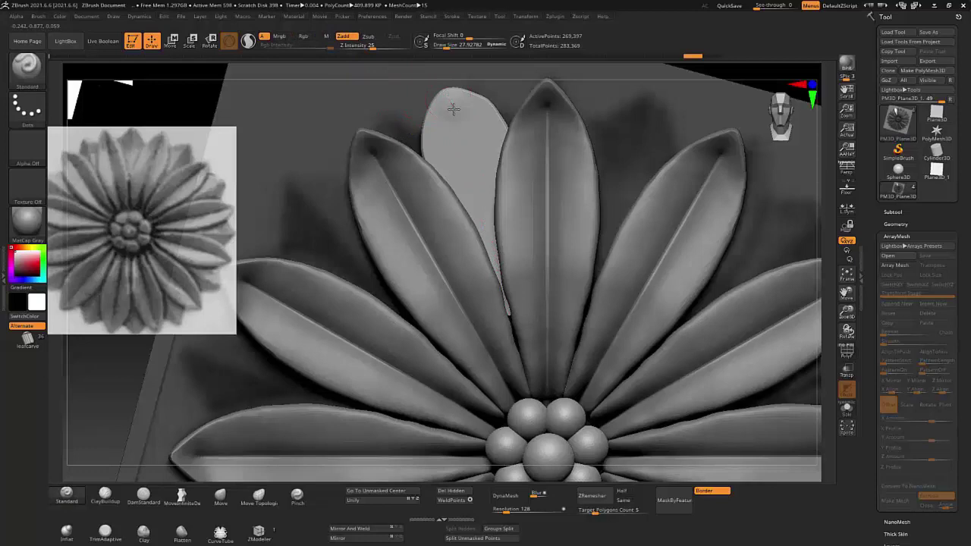
left_click_drag(453, 109, 510, 318)
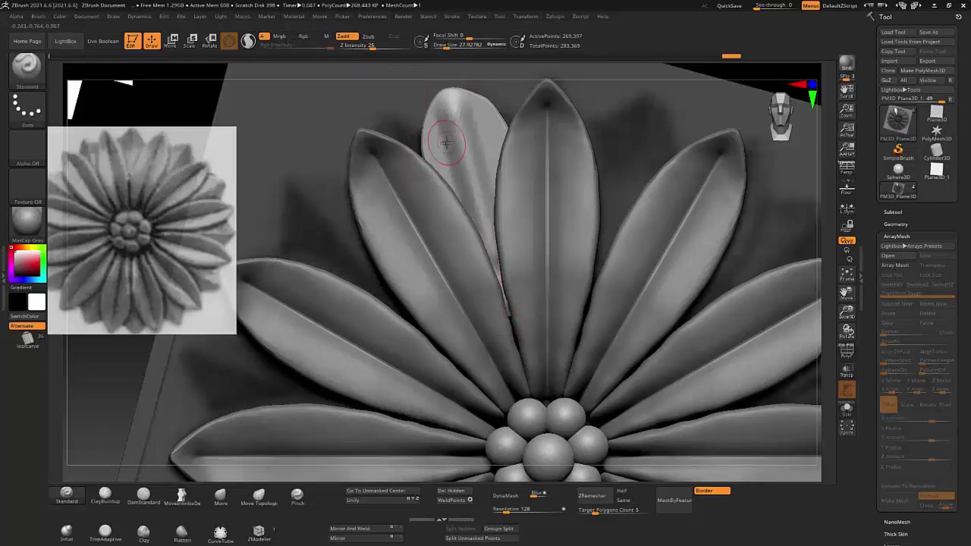
mouse_move(429, 185)
left_mouse_down("shift")
mouse_move(468, 113)
mouse_move(493, 192)
left_mouse_up("shift")
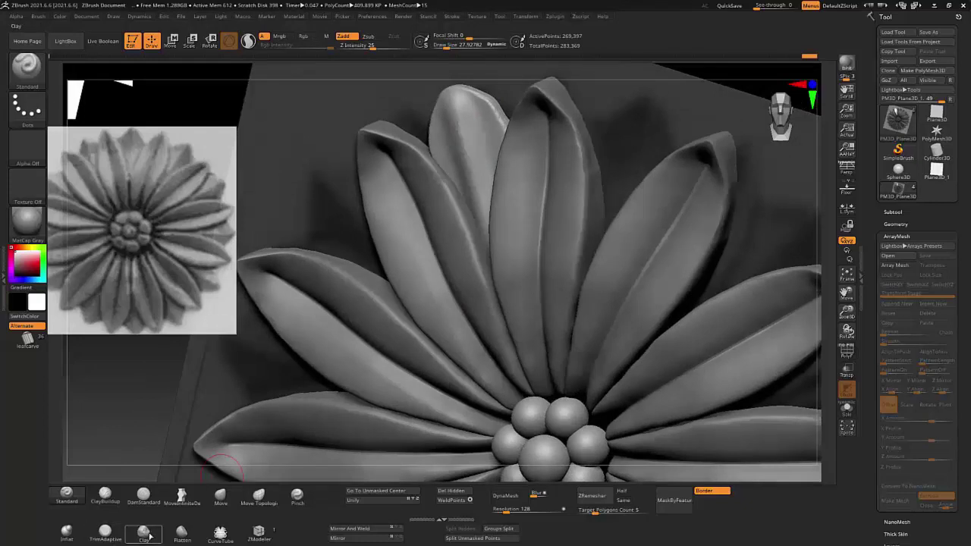
Soften the back petal's tip and reshape its top with Clay and Move brushes
left_click(143, 534)
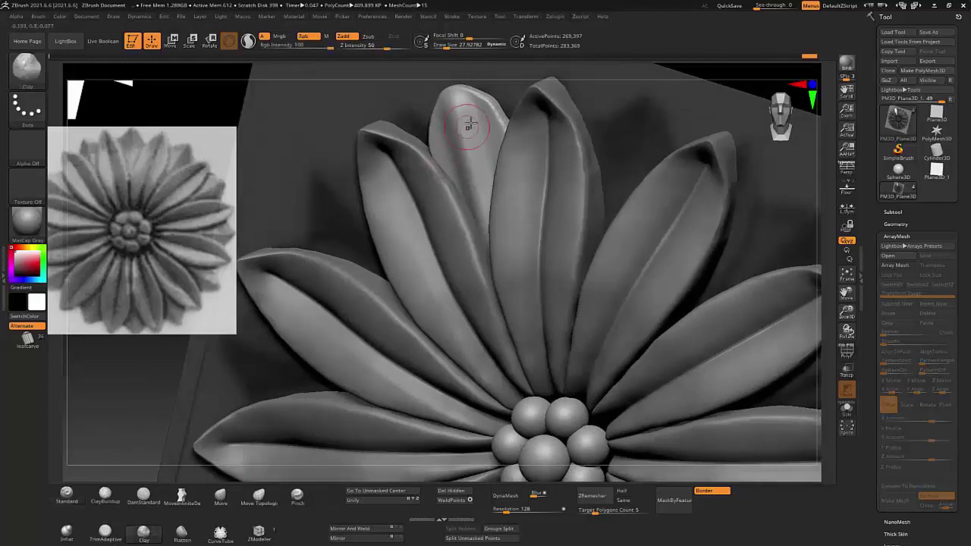
left_click_drag(469, 127, 473, 111)
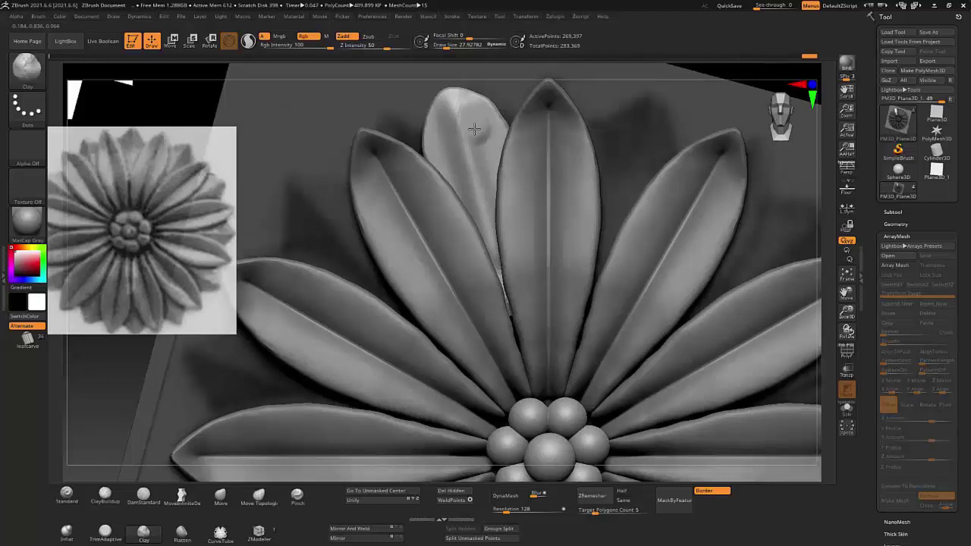
left_click_drag(474, 129, 482, 142)
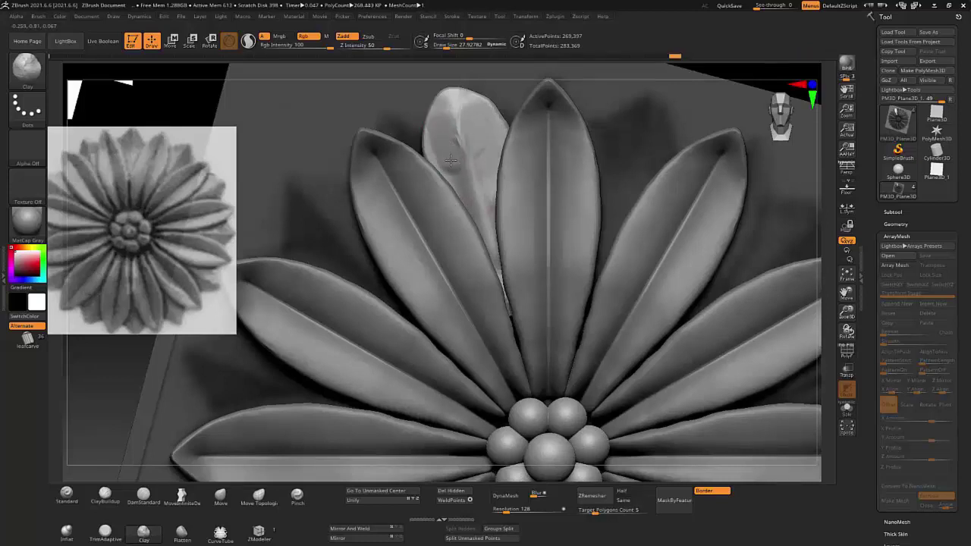
mouse_move(442, 123)
left_mouse_down()
mouse_move(477, 177)
mouse_move(488, 137)
mouse_move(445, 113)
mouse_move(503, 161)
left_mouse_up()
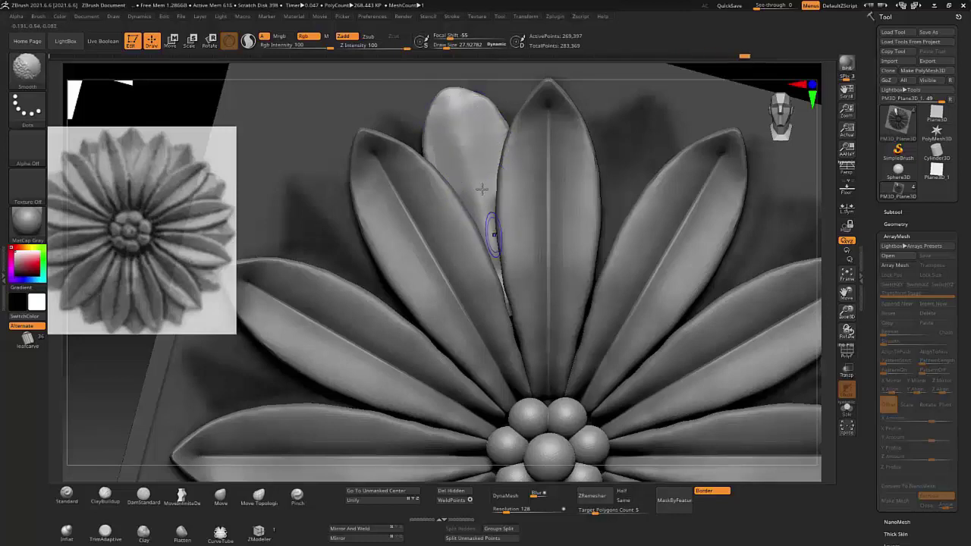
key("ctrl+z")
left_click(182, 497)
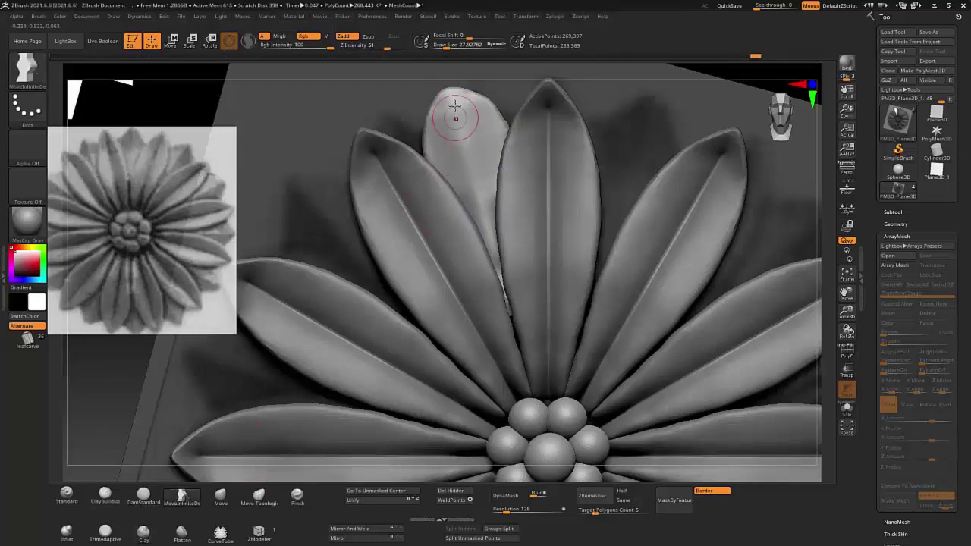
left_click_drag(455, 108, 509, 122)
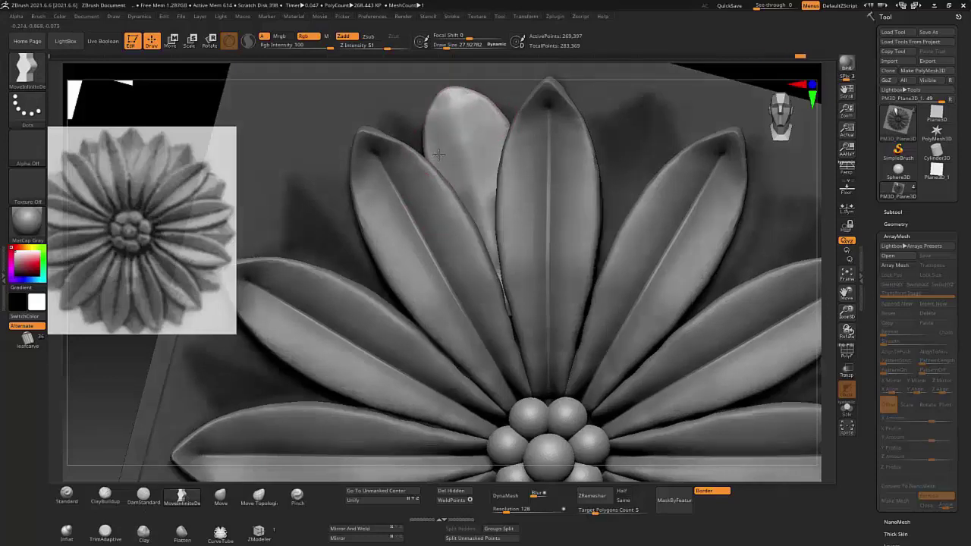
mouse_move(442, 102)
right_mouse_down()
mouse_move(471, 115)
mouse_move(454, 151)
right_mouse_up()
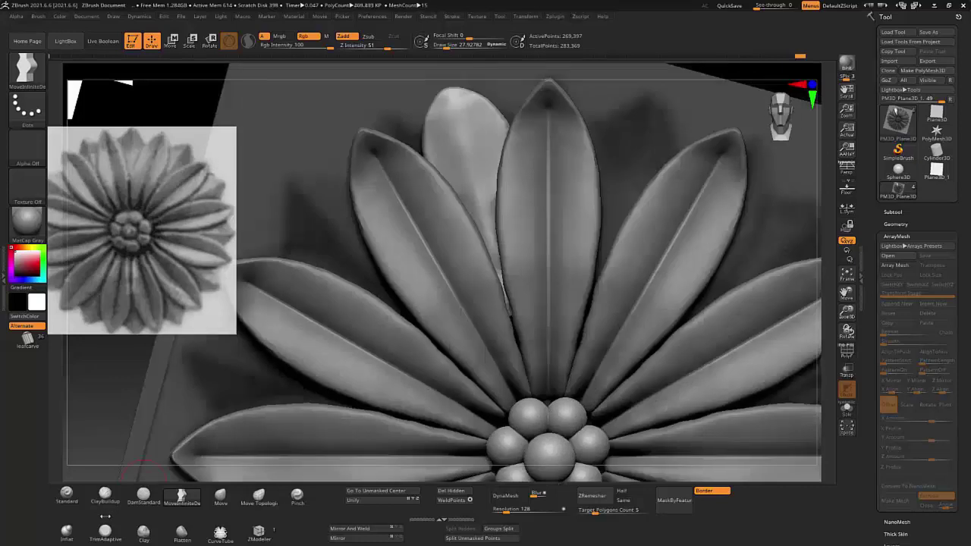
Build up clay on the back petal tip with a round alpha and smooth its left edge
left_click(105, 495)
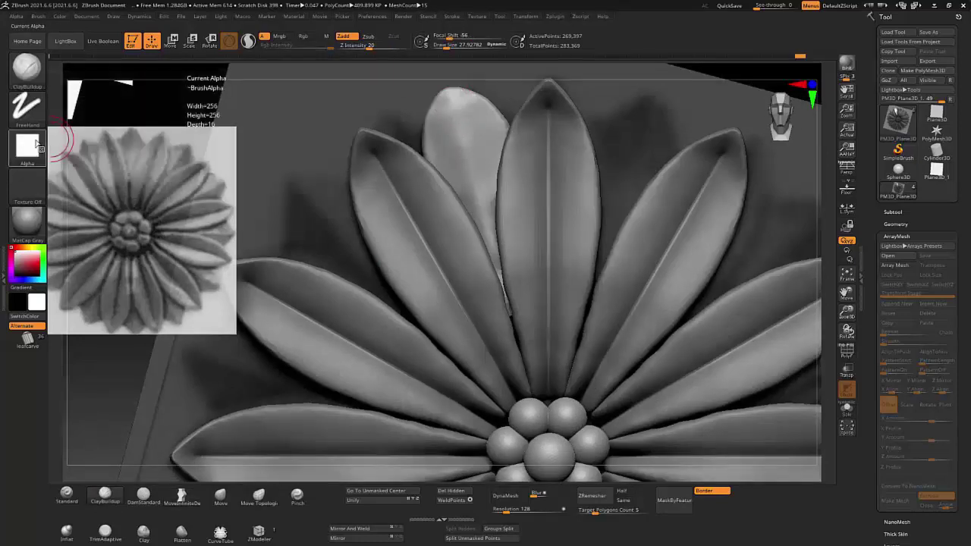
left_click(27, 146)
left_click(315, 198)
mouse_move(451, 97)
left_mouse_down()
mouse_move(444, 102)
mouse_move(483, 126)
mouse_move(437, 151)
left_mouse_up()
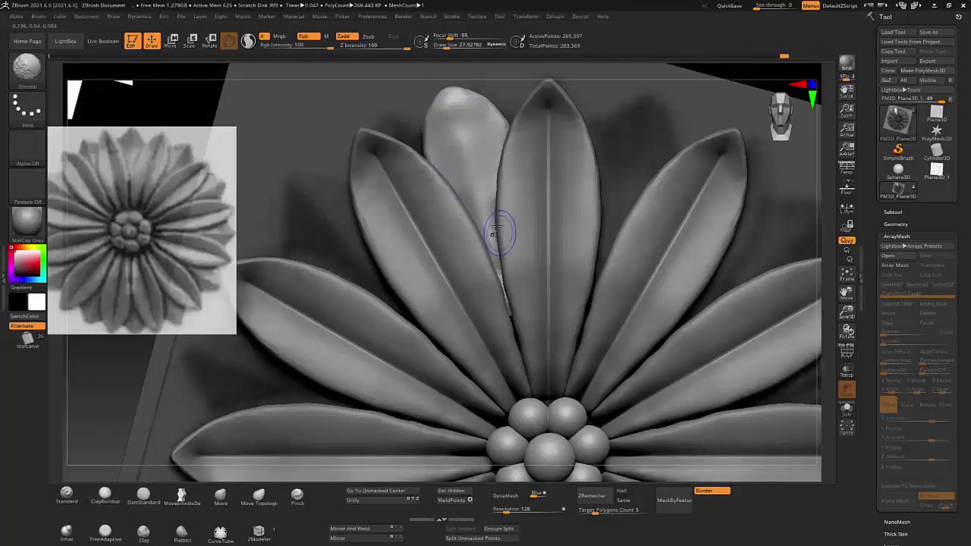
left_click_drag(463, 156, 494, 192, "shift")
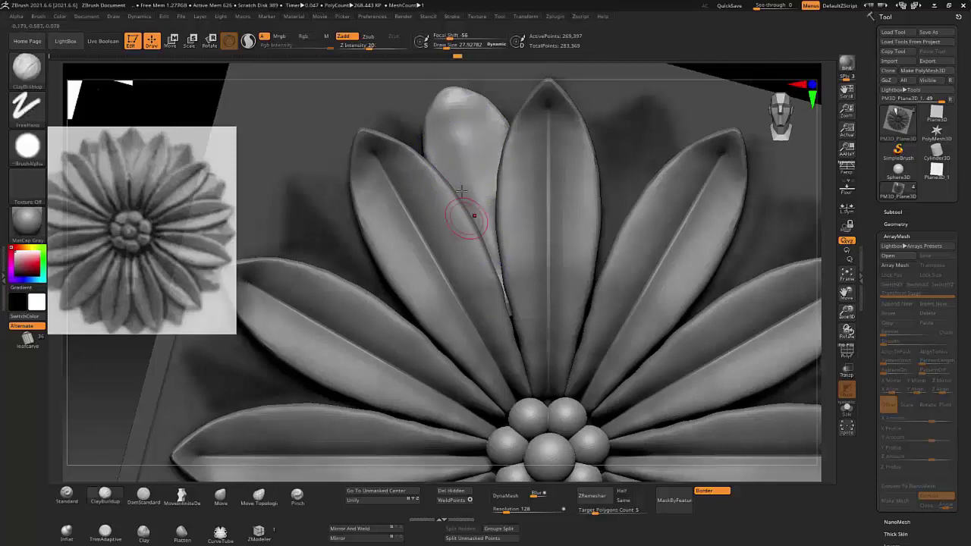
Carve and smooth a centre crease with DamStandard Zadd, then ZRemesh to about 6,021 points
left_click(144, 495)
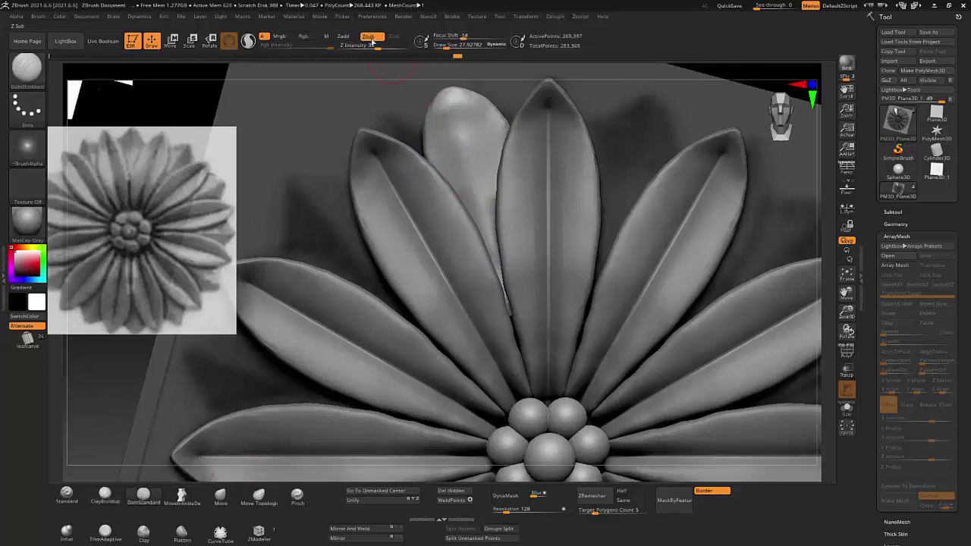
left_click(345, 37)
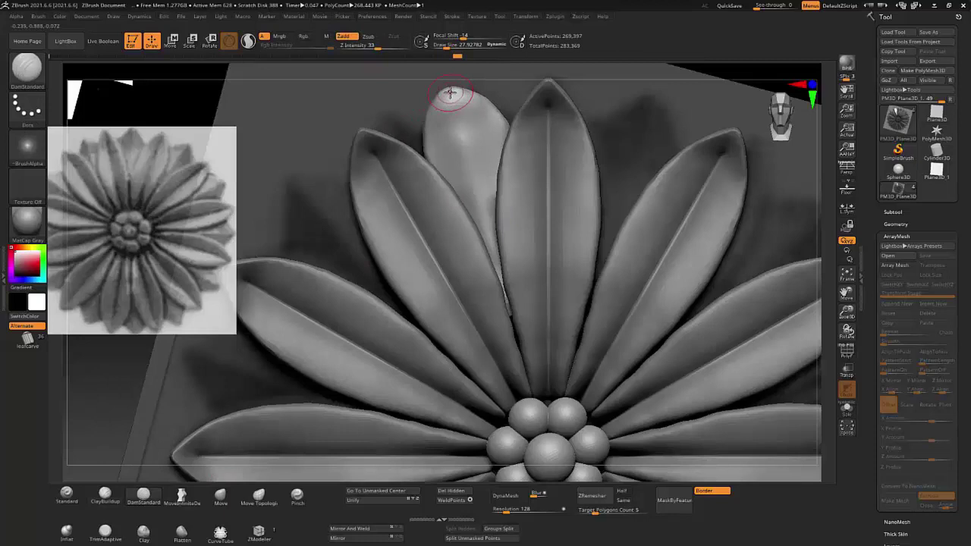
left_click_drag(473, 201, 510, 315)
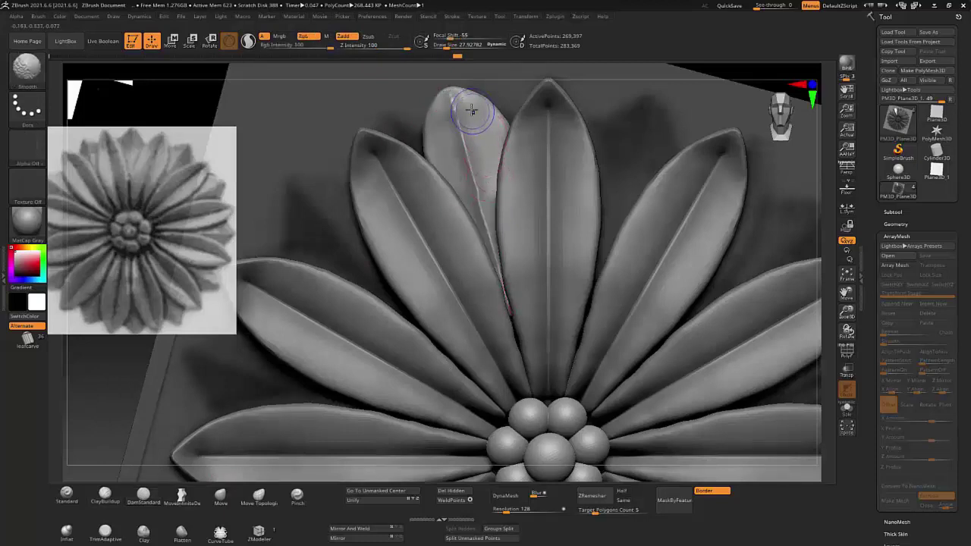
left_click_drag(466, 101, 505, 212, "shift")
mouse_move(484, 280)
left_mouse_down("shift")
mouse_move(457, 141)
mouse_move(486, 237)
left_mouse_up("shift")
mouse_move(514, 228)
right_mouse_down()
mouse_move(515, 200)
mouse_move(448, 178)
mouse_move(443, 166)
right_mouse_up()
left_click_drag(433, 142, 477, 213, "shift")
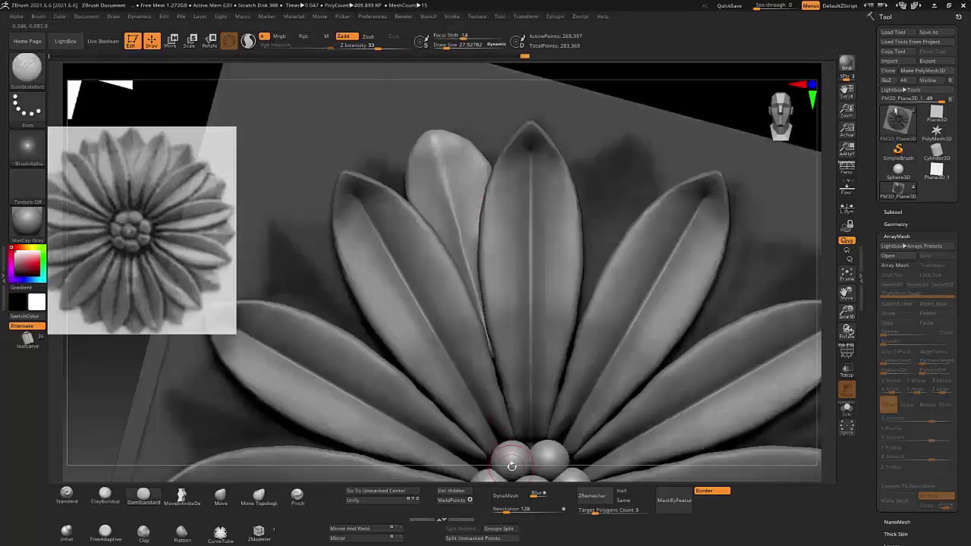
left_click(595, 496)
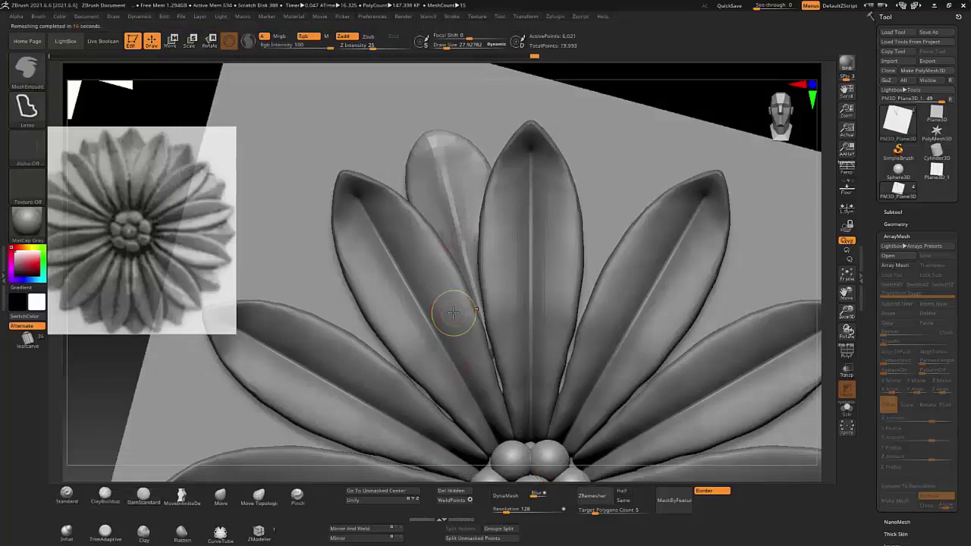
key("ctrl+d")
Undo the subdivision, Split To Similar Parts, and select the back-petal subtool
key("ctrl+z")
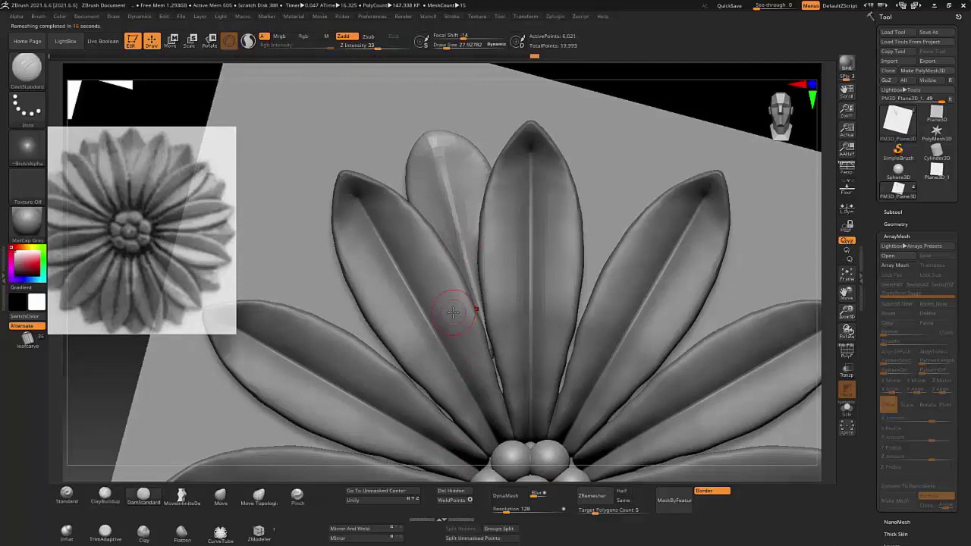
left_click(893, 212)
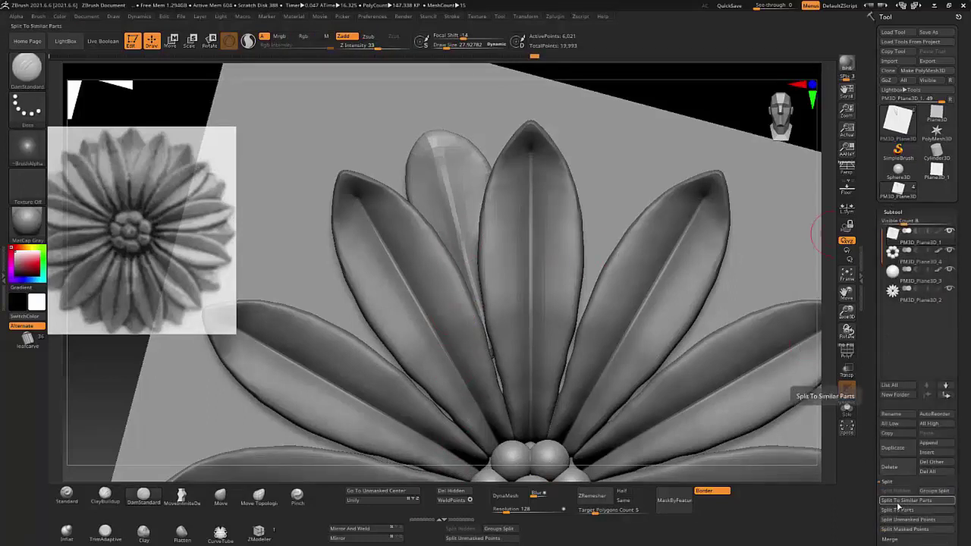
left_click(897, 511)
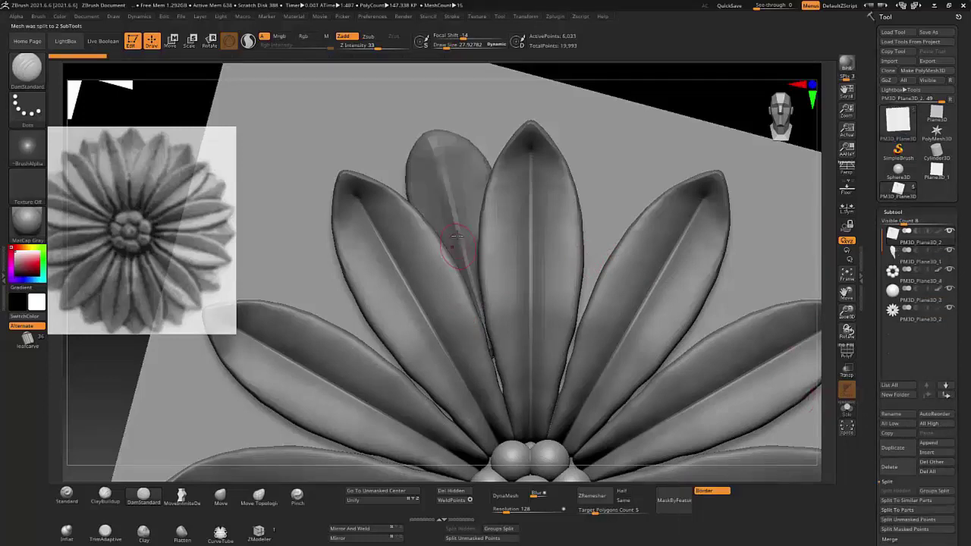
left_click(445, 186, "alt")
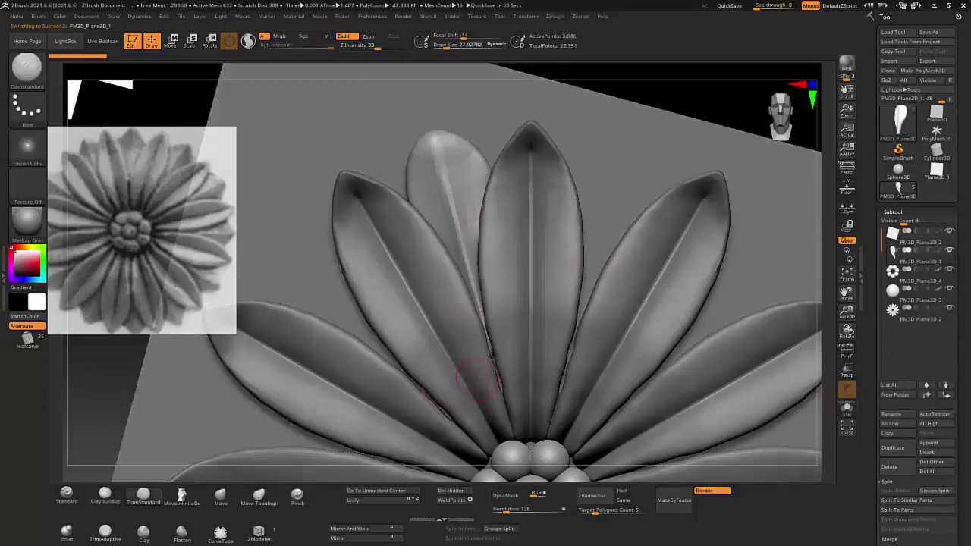
left_click(894, 213)
Pull the back petal's tip into shape with MoveInfiniteDepth at Draw Size 17
left_click(903, 222)
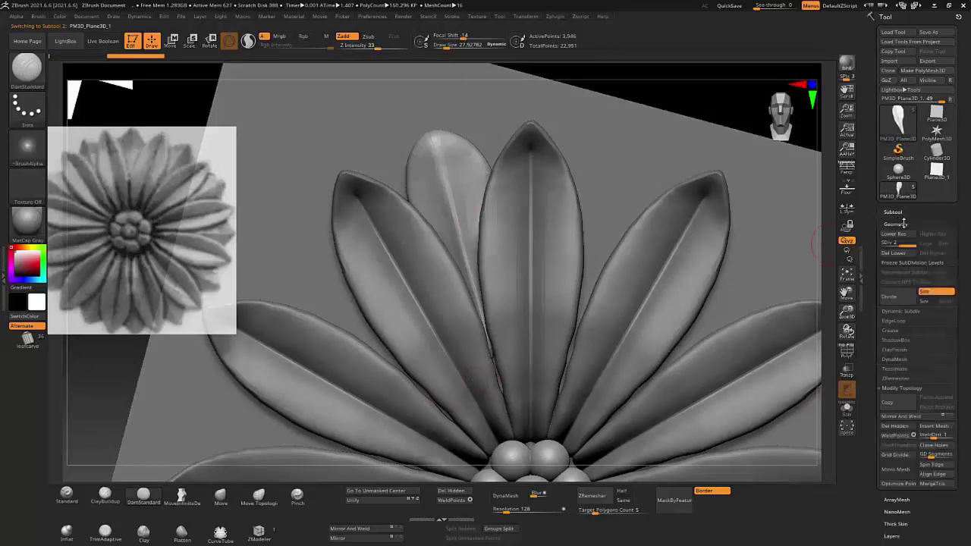
left_click(184, 502)
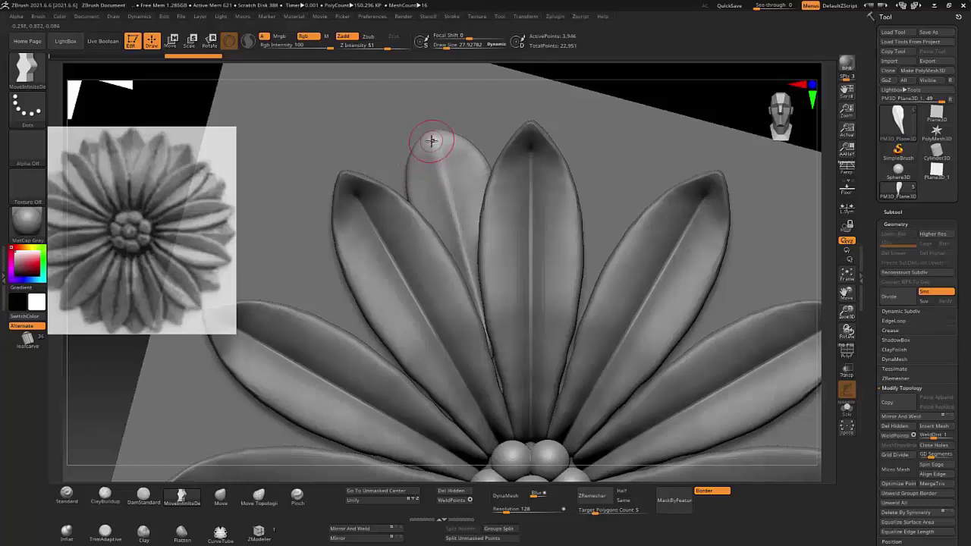
key("s")
left_click_drag(431, 141, 430, 134)
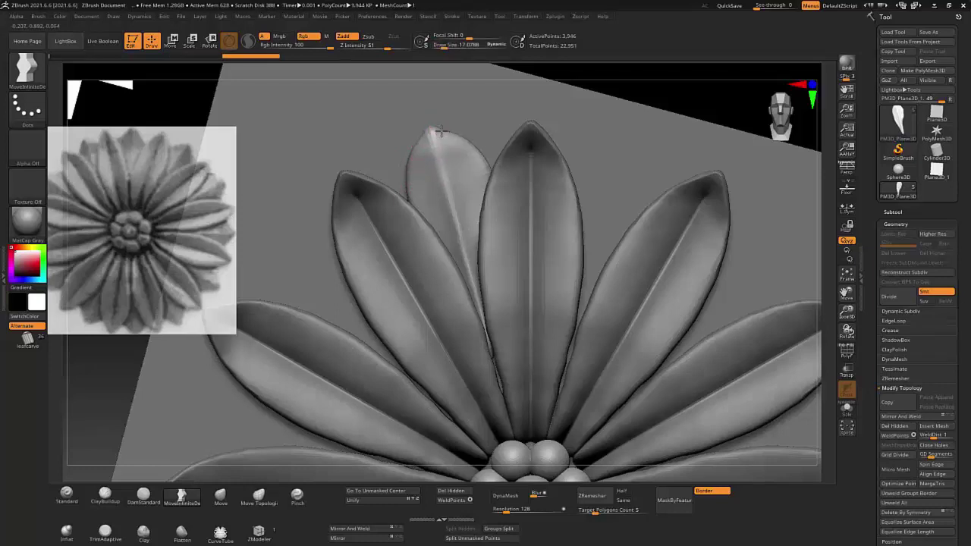
mouse_move(433, 134)
left_mouse_down()
mouse_move(425, 134)
mouse_move(451, 156)
left_mouse_up()
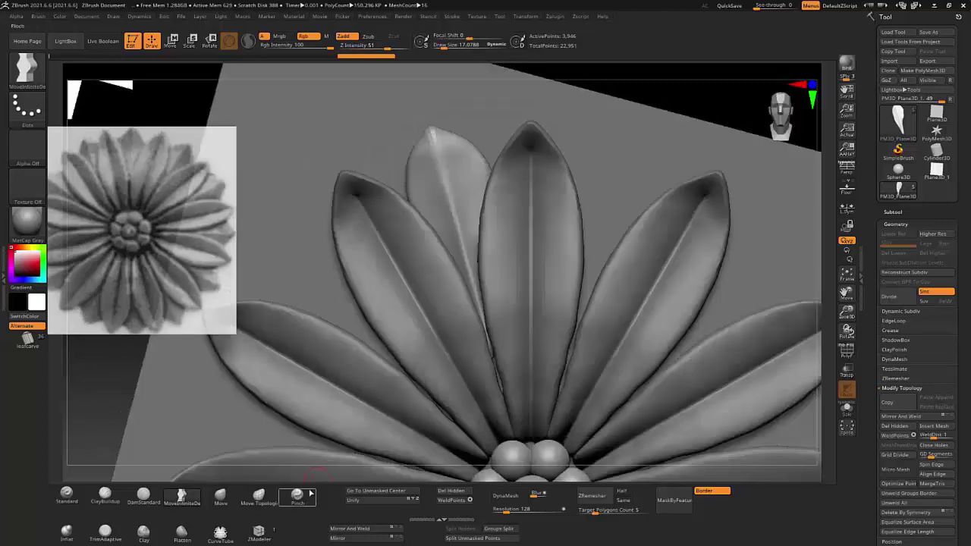
Try pinching the petal's tip and edge sharper, then undo the pinch strokes
left_click(296, 495)
left_click_drag(453, 140, 448, 135)
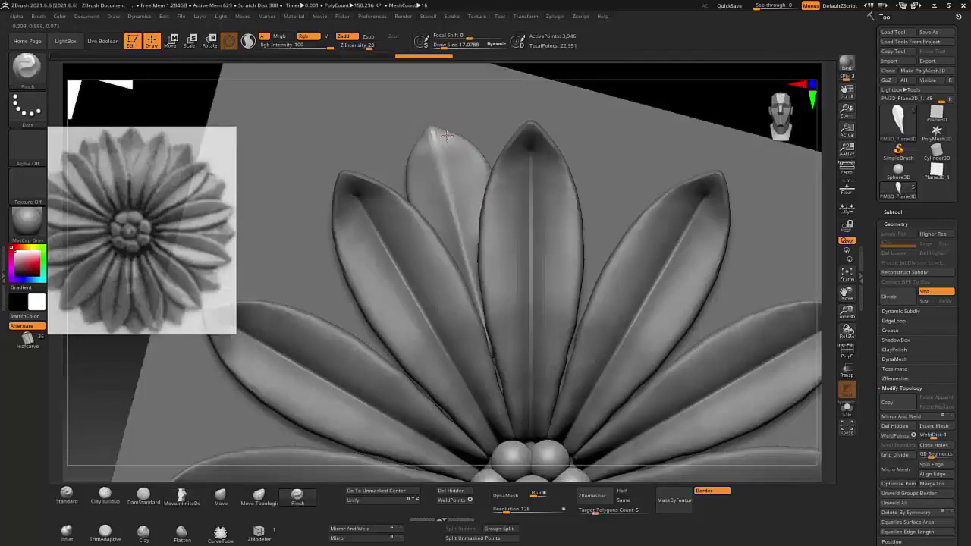
mouse_move(483, 163)
left_mouse_down()
mouse_move(422, 177)
mouse_move(415, 154)
left_mouse_up()
key("ctrl+z")
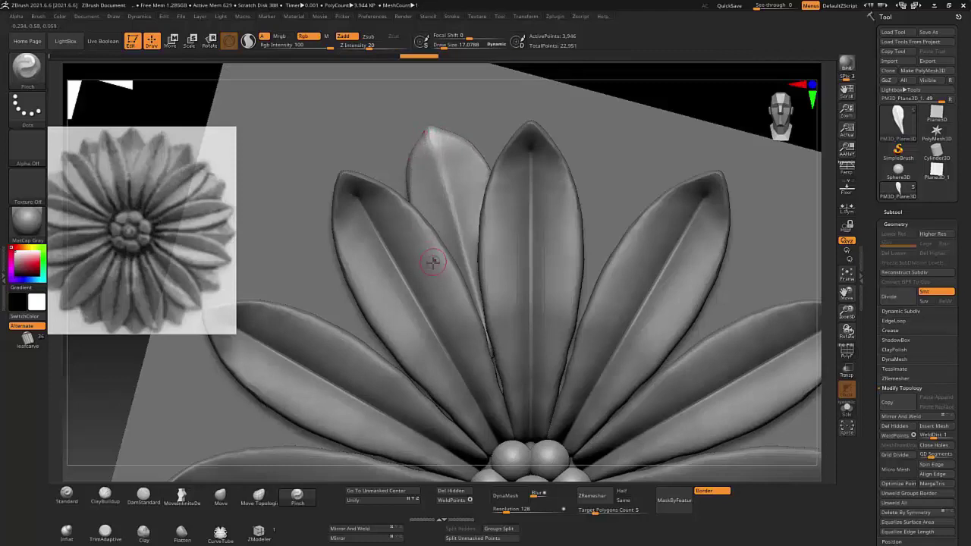
key("b")
key("m")
key("i")
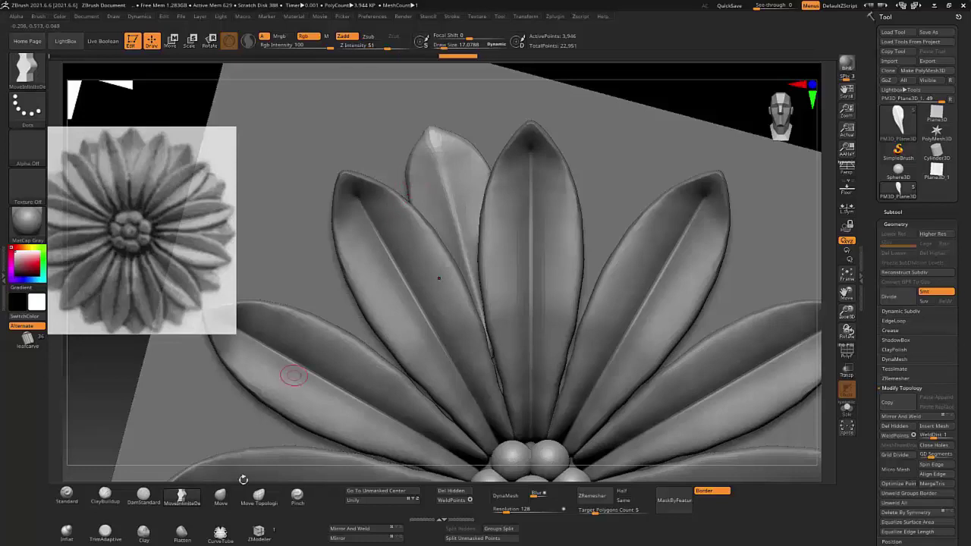
Nudge the back petal's left edge with the Move brush and check it from the front
left_click(220, 495)
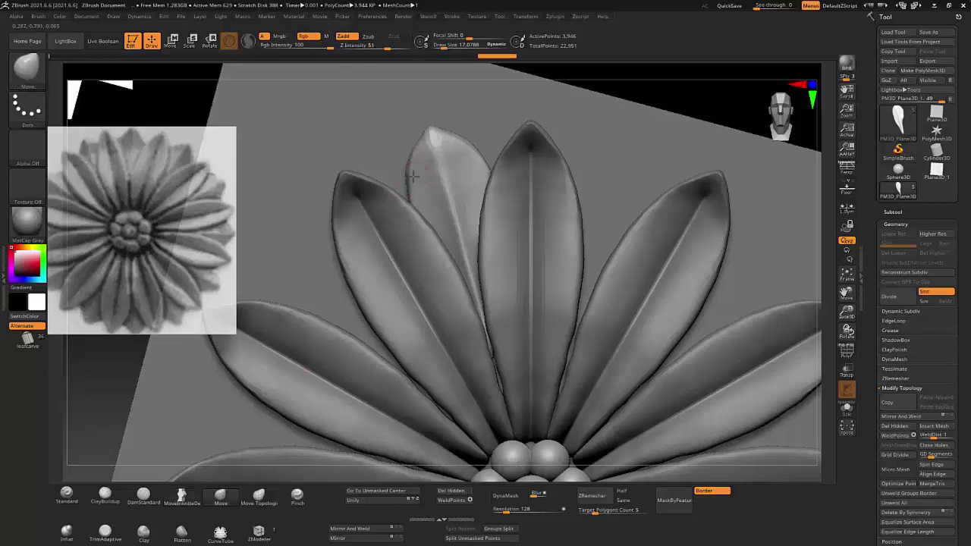
mouse_move(412, 176)
left_mouse_down()
mouse_move(413, 200)
mouse_move(416, 160)
left_mouse_up()
mouse_move(426, 159)
right_mouse_down()
mouse_move(468, 145)
mouse_move(686, 217)
right_mouse_up()
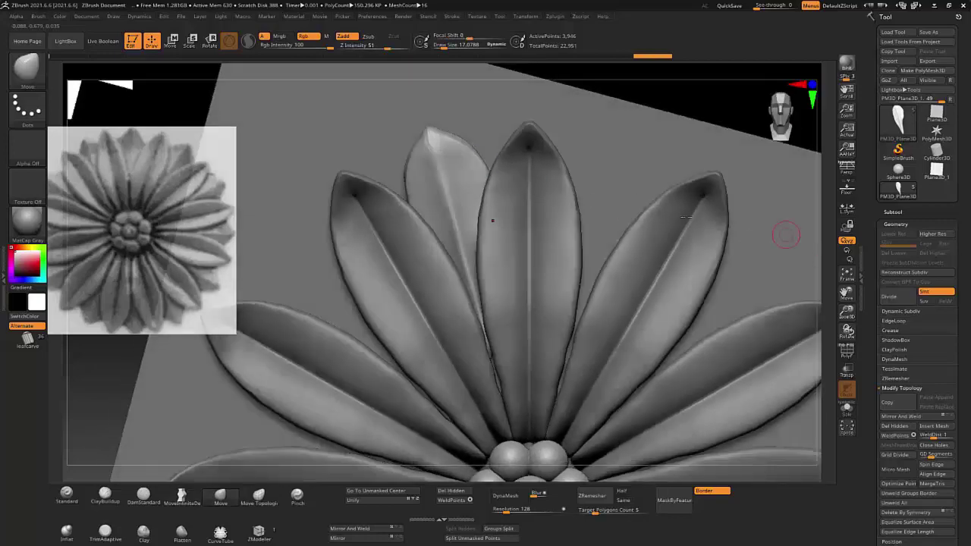
scroll(660, 219, "up", 3)
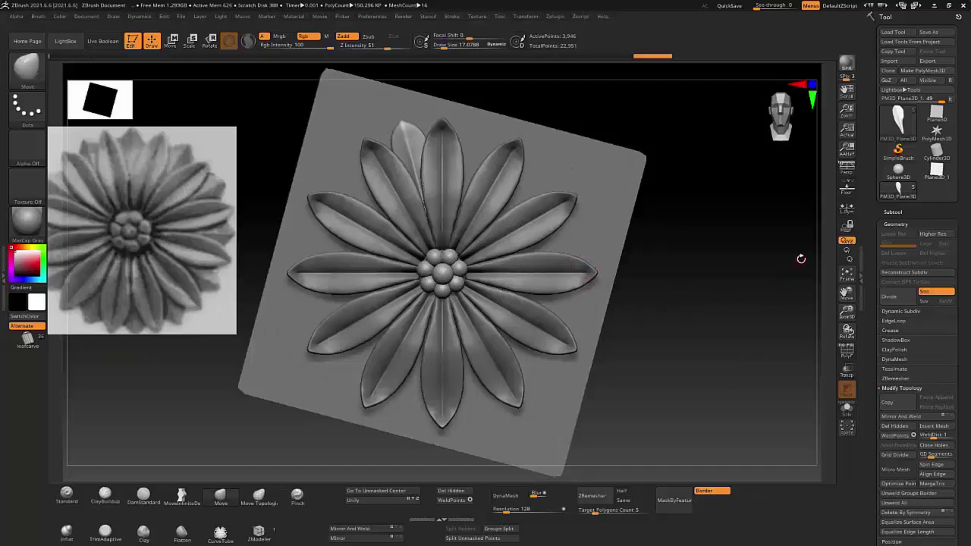
Turn on Array Mesh with Lock Pos, Rotate Z Amount 360 and Repeat 12
left_click(896, 225)
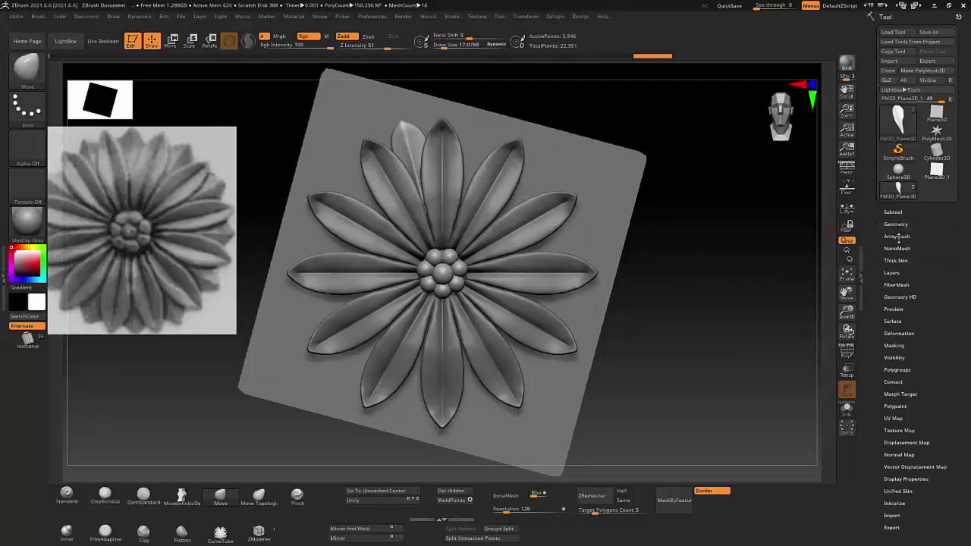
left_click(898, 236)
left_click(895, 266)
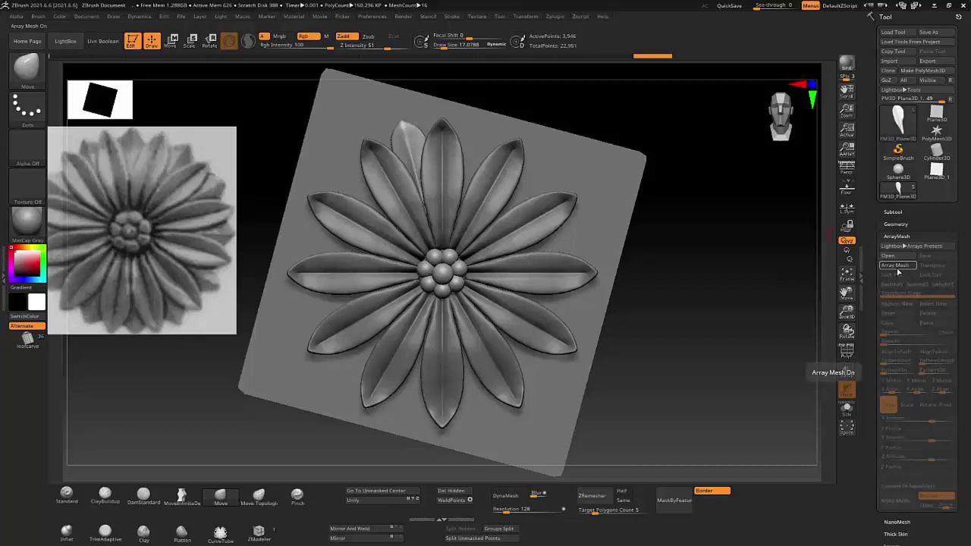
left_click(897, 266)
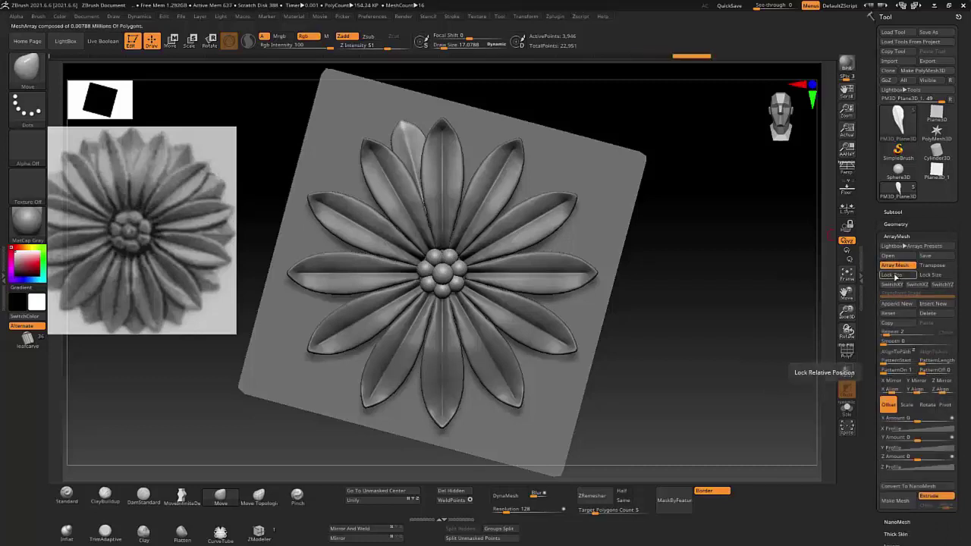
left_click(894, 274)
left_click(928, 405)
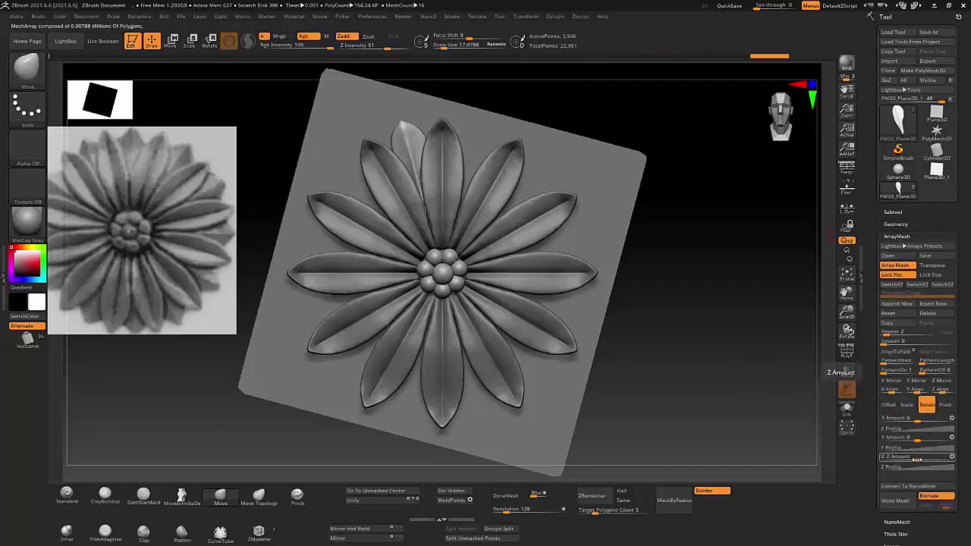
left_click_drag(917, 459, 930, 458)
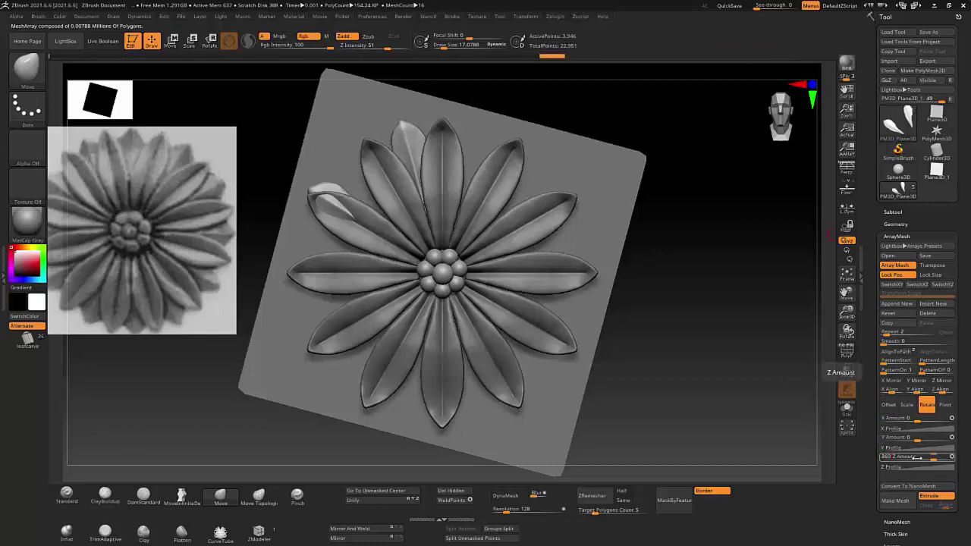
key("Return")
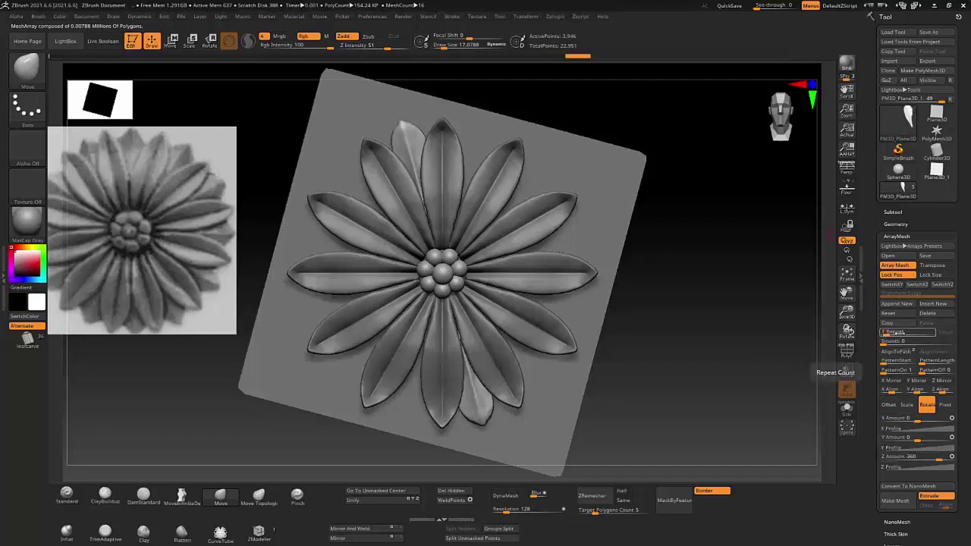
type("12")
key("Return")
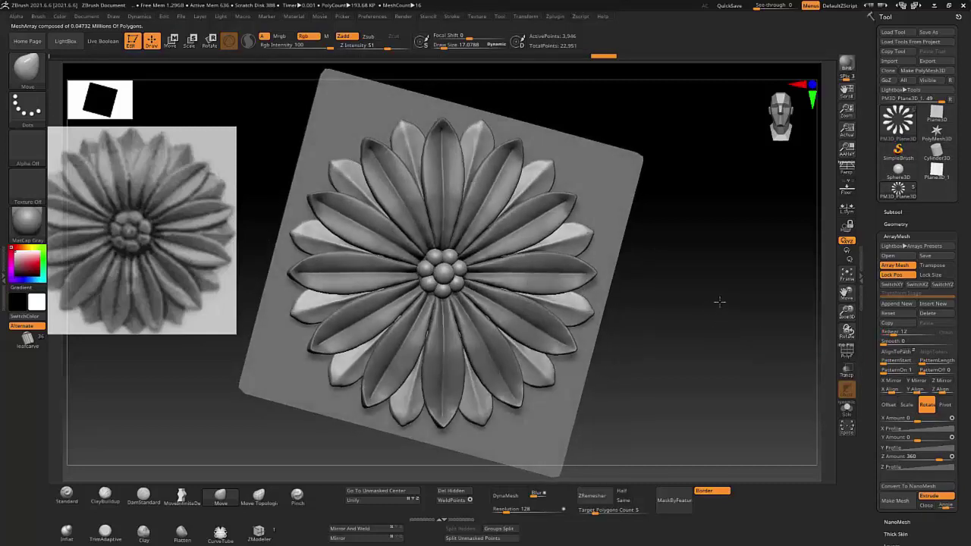
Enlarge the brush to about 39 and reshape the upper-left back petal's tip
scroll(402, 167, "up", 2)
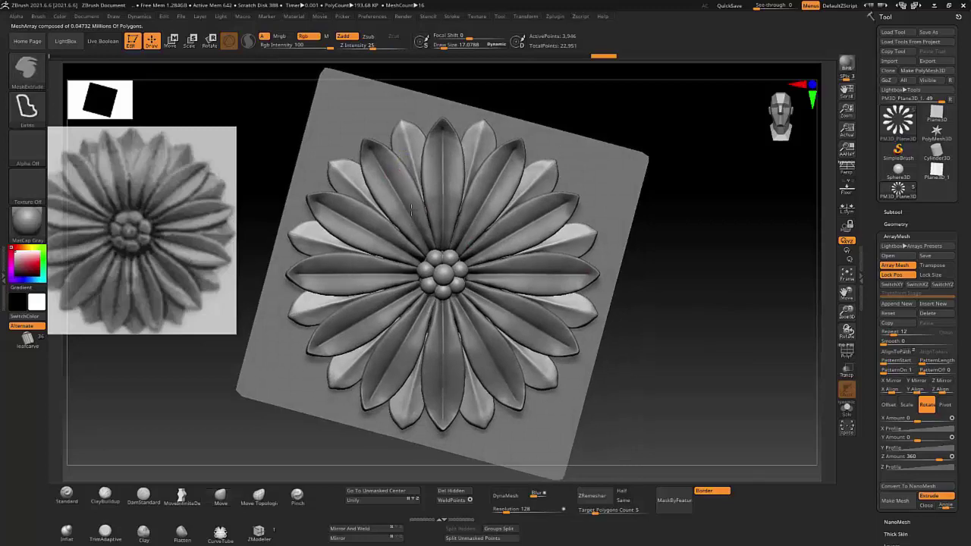
scroll(387, 148, "up", 5)
scroll(380, 136, "up", 2)
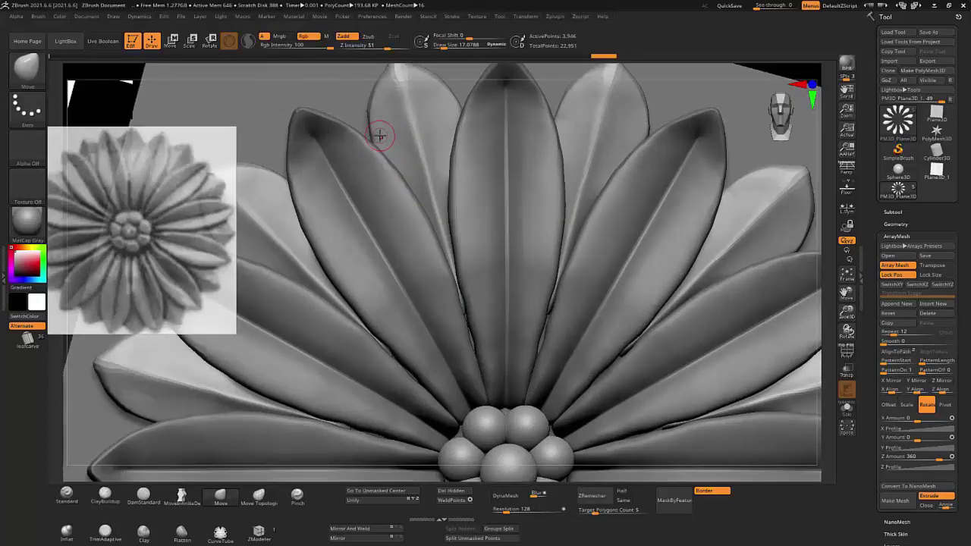
key("bracketright")
key("bracketright")
key("bracketright")
key("bracketright")
key("bracketright")
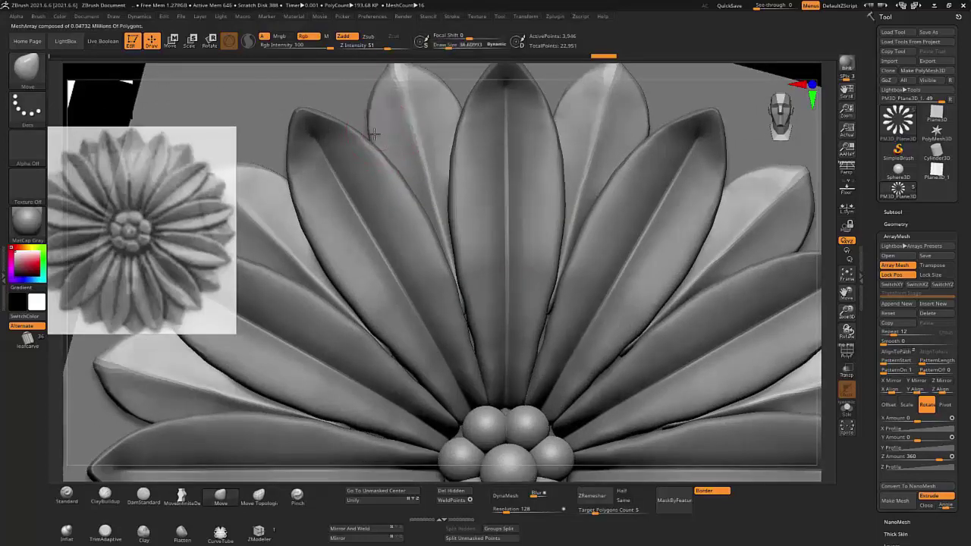
mouse_move(374, 134)
left_mouse_down()
mouse_move(433, 97)
mouse_move(378, 92)
mouse_move(430, 86)
left_mouse_up()
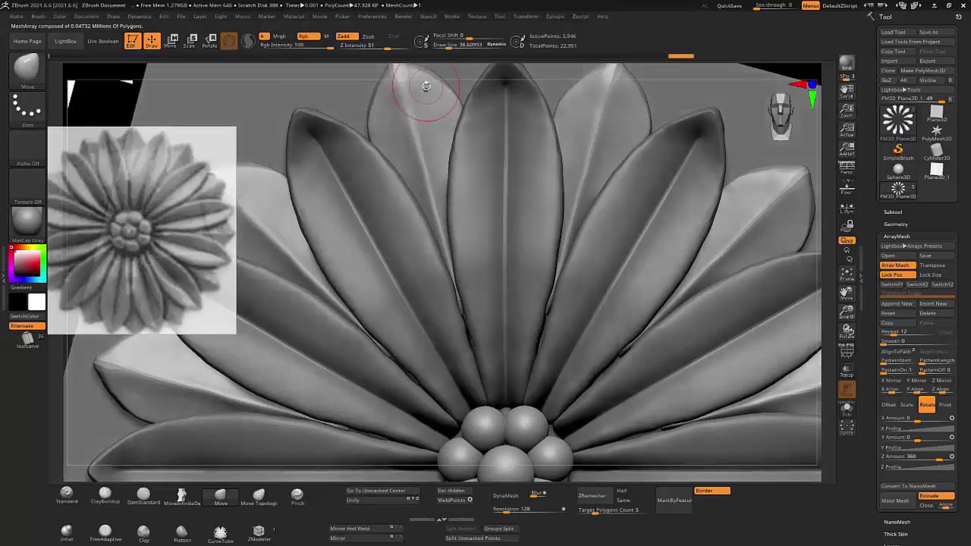
right_click_drag(427, 85, 401, 200)
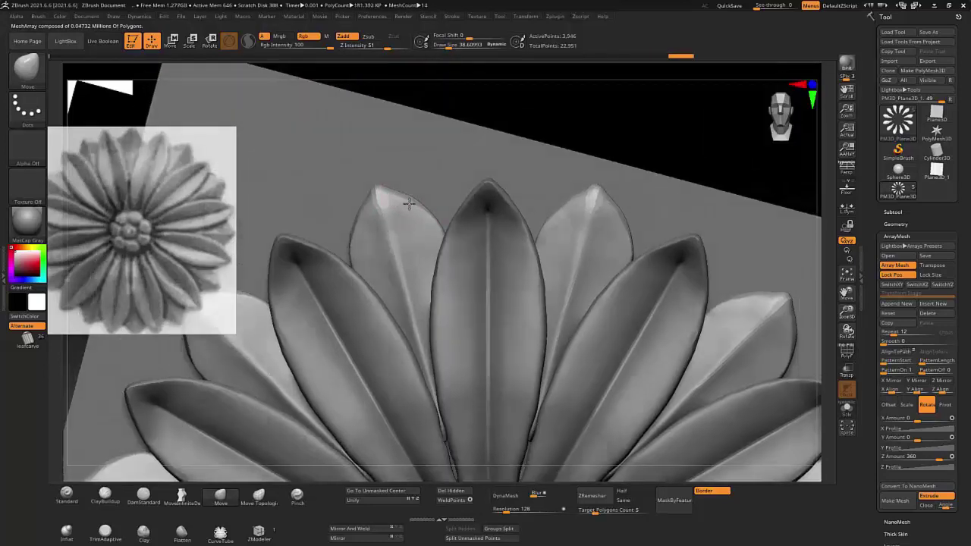
mouse_move(408, 203)
left_mouse_down()
mouse_move(422, 222)
mouse_move(401, 211)
mouse_move(371, 226)
left_mouse_up()
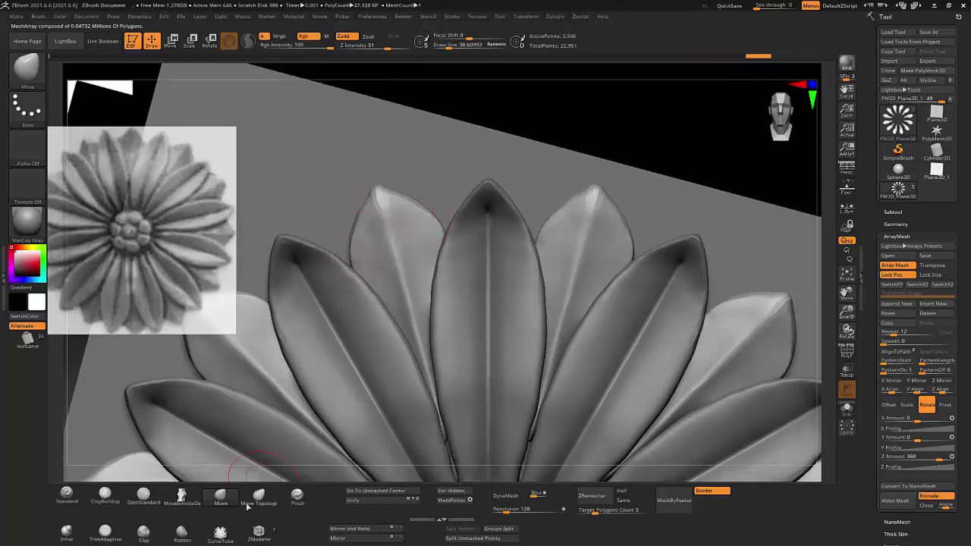
With MoveInfiniteDepth, push out the upper-left petal's left edge, undo and redo it, then frame the flower
left_click(181, 497)
left_click_drag(357, 258, 351, 237)
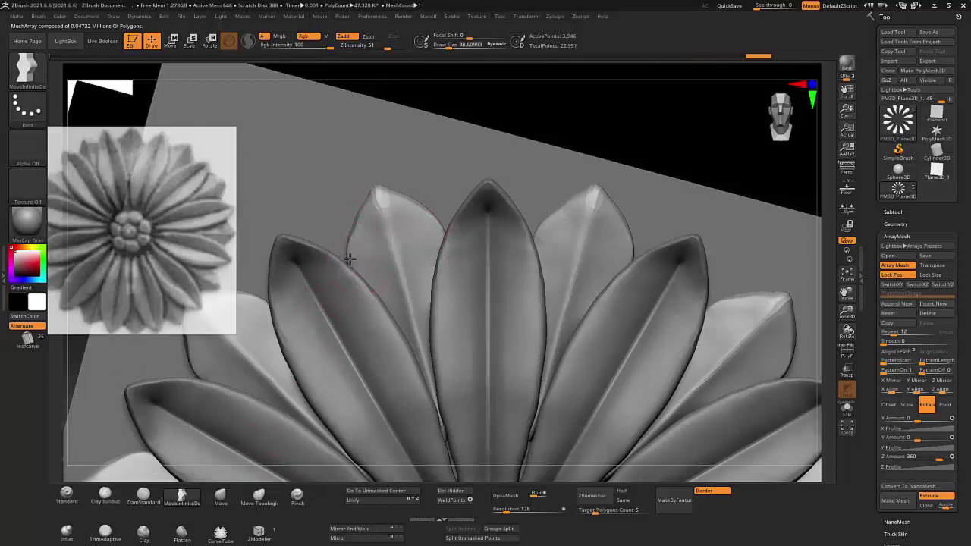
key("ctrl+z")
key("ctrl+z")
key("ctrl+z")
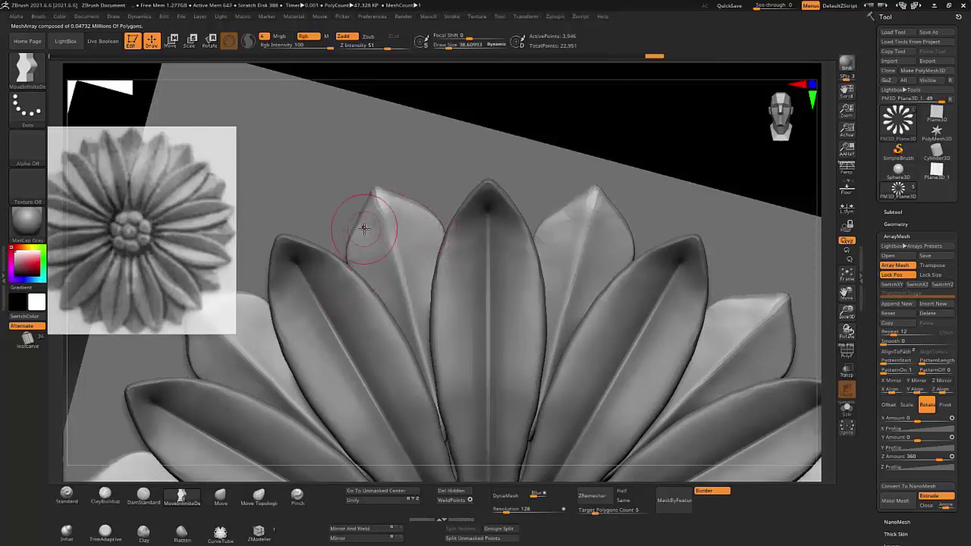
key("ctrl+shift+z")
key("ctrl+shift+z")
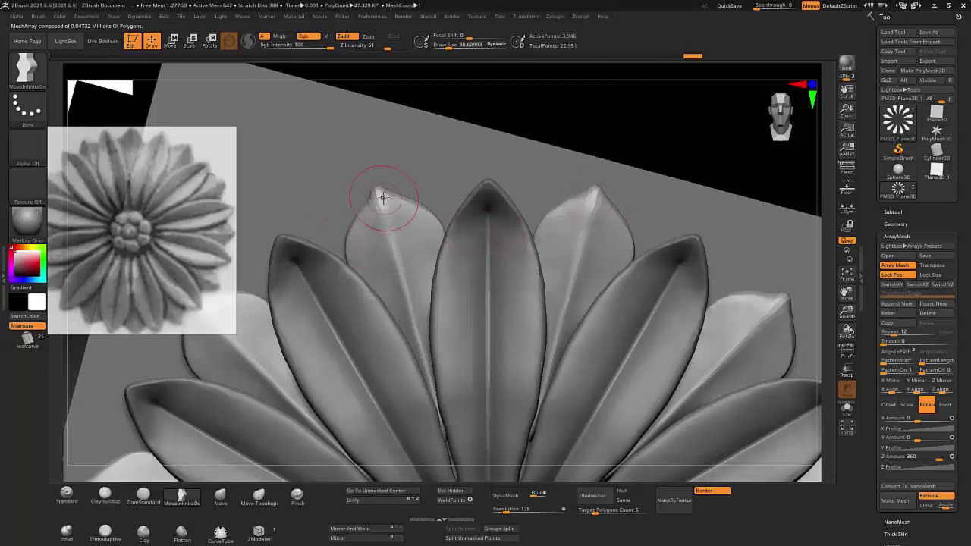
key("f")
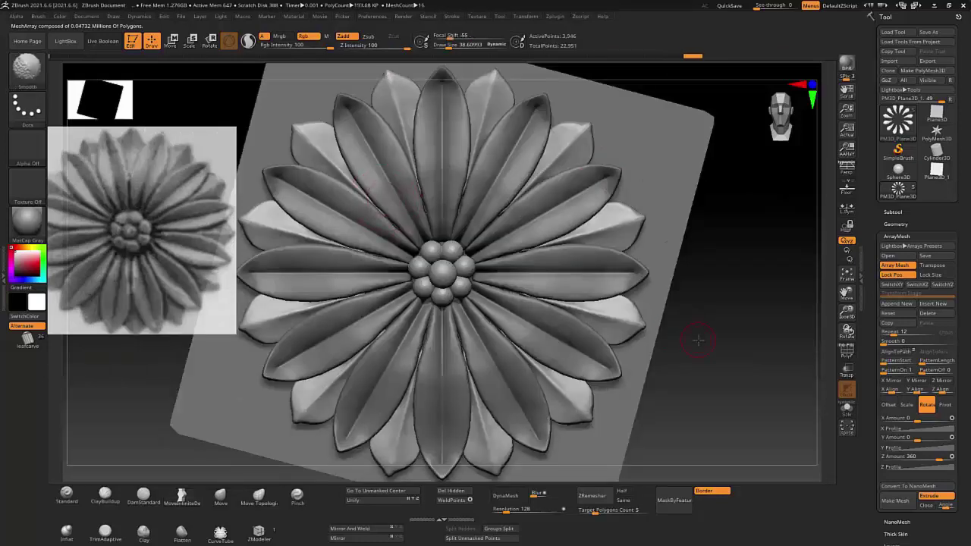
key("shift")
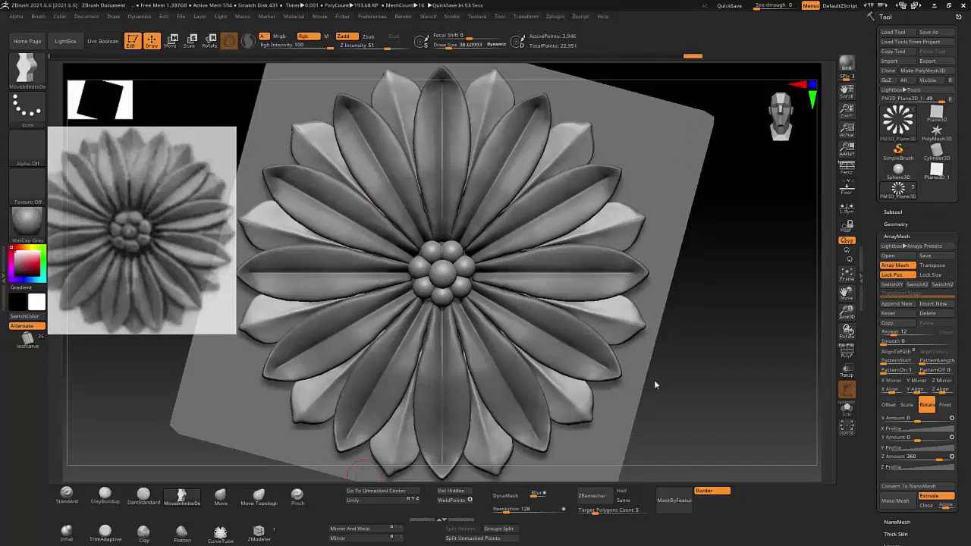
Select the sphere-bead subtool and activate the Move gizmo on the bead cluster
left_click(894, 213)
mouse_move(920, 276)
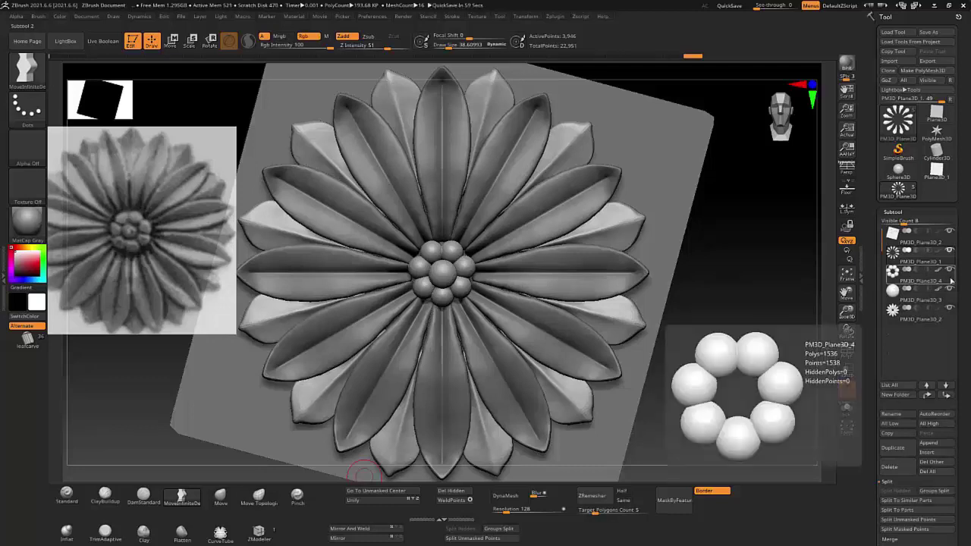
left_click(933, 293)
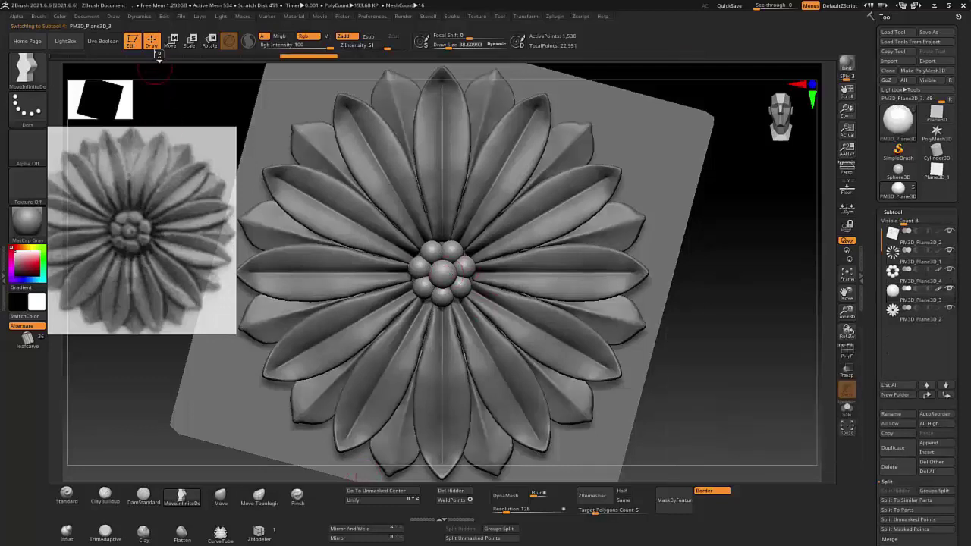
left_click(170, 40)
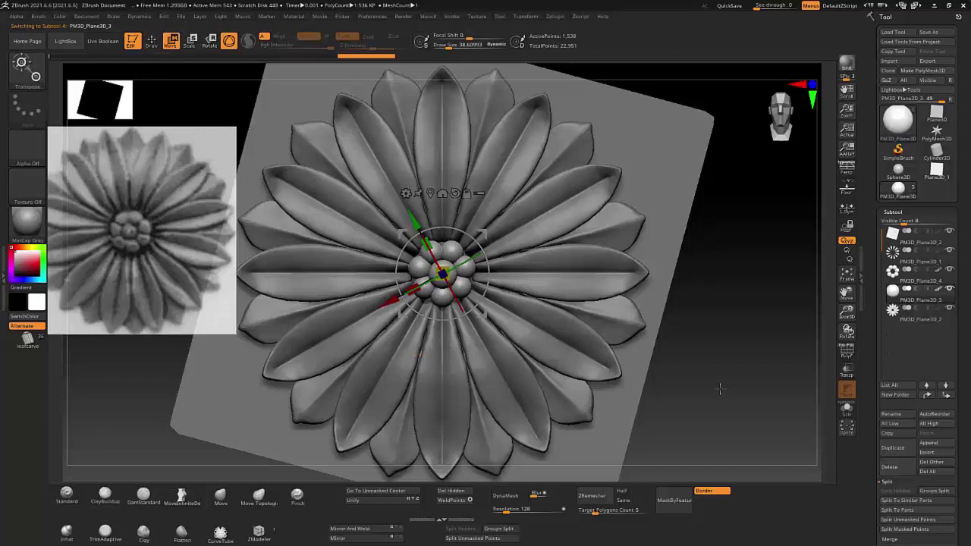
left_click(451, 249)
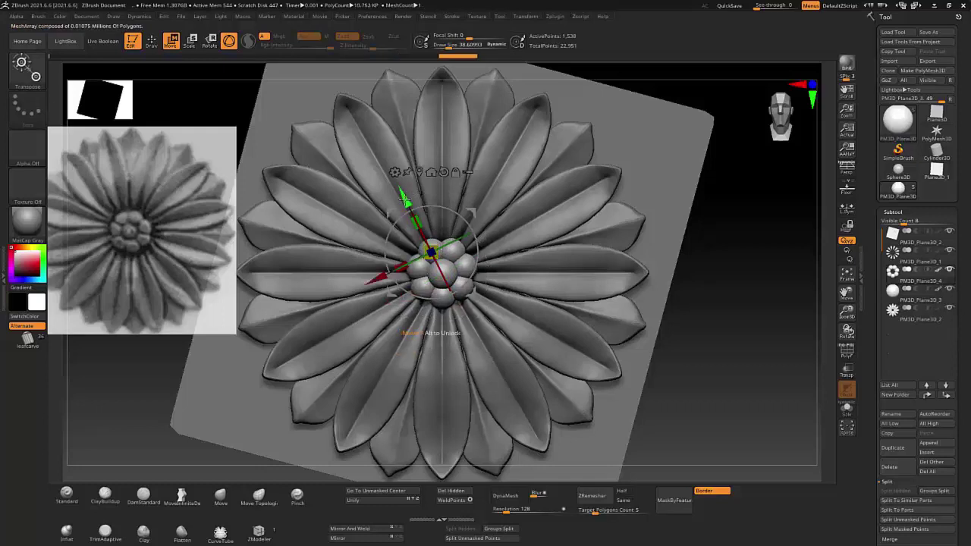
Hide the square backing plane subtool and orbit to check the rosette
mouse_move(404, 198)
right_mouse_down()
mouse_move(513, 263)
mouse_move(416, 219)
right_mouse_up()
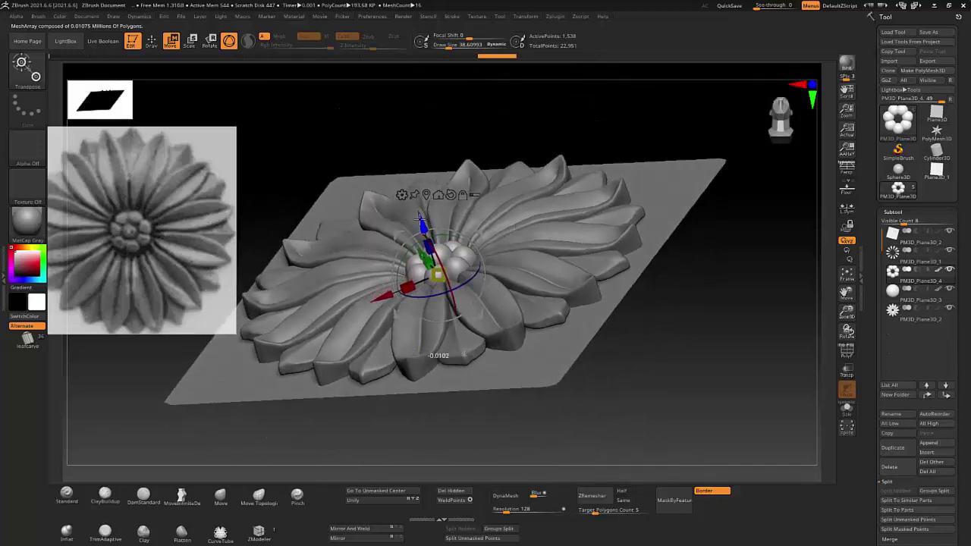
right_click_drag(685, 306, 695, 361)
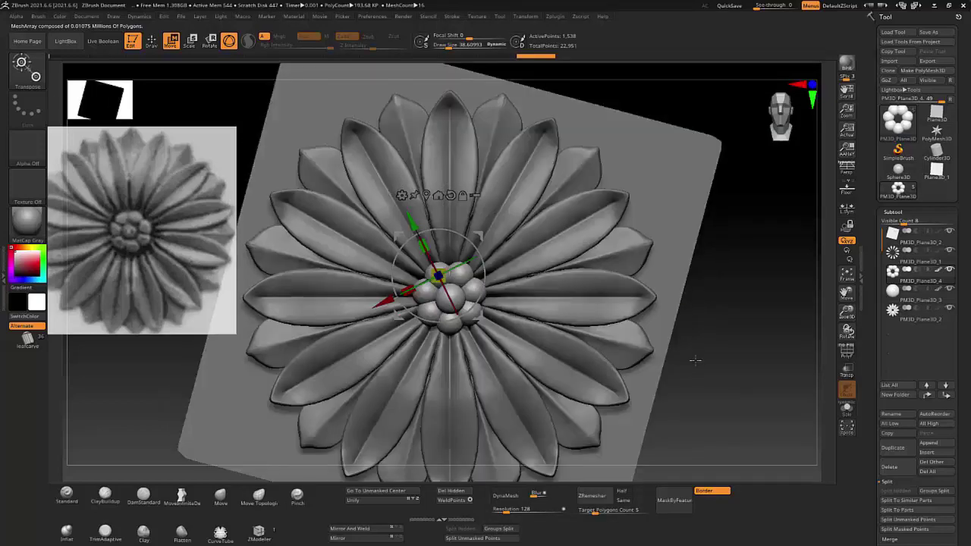
left_click(950, 230)
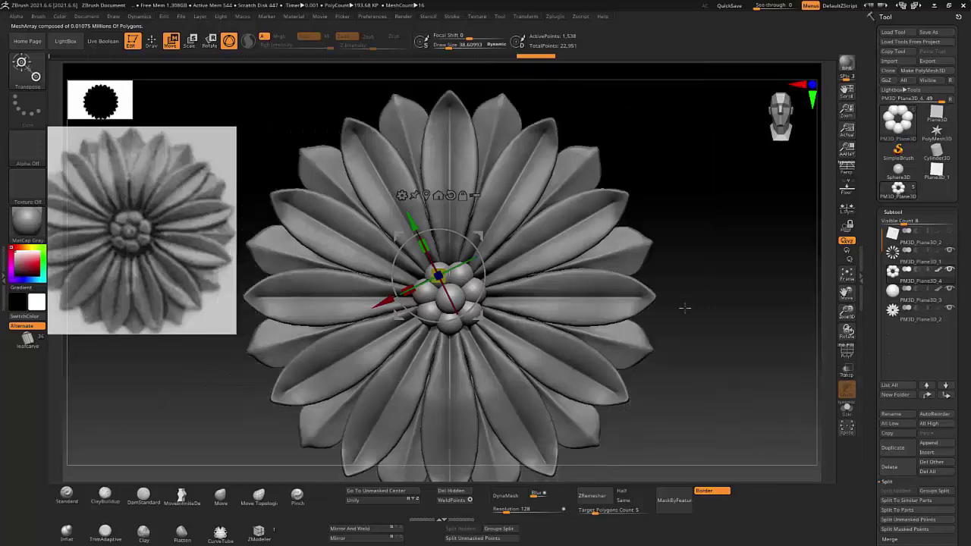
mouse_move(713, 333)
right_mouse_down()
mouse_move(685, 334)
mouse_move(721, 325)
mouse_move(639, 333)
mouse_move(672, 332)
mouse_move(610, 301)
mouse_move(403, 145)
mouse_move(405, 120)
mouse_move(477, 182)
mouse_move(396, 111)
right_mouse_up()
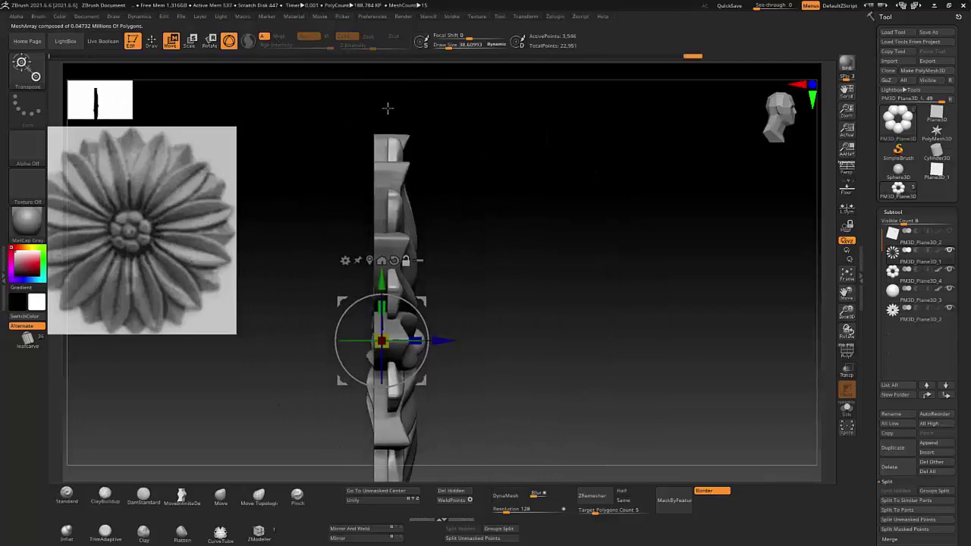
SliceCurve the petal mesh along a vertical line and delete the hidden part
key("ctrl+shift")
left_click_drag(389, 260, 388, 364, "ctrl+shift")
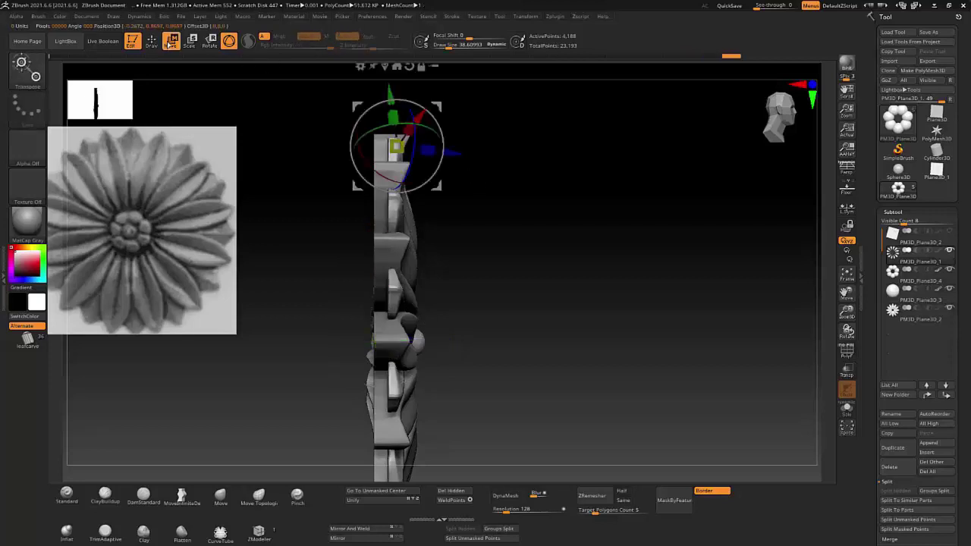
key("q")
key("ctrl+shift")
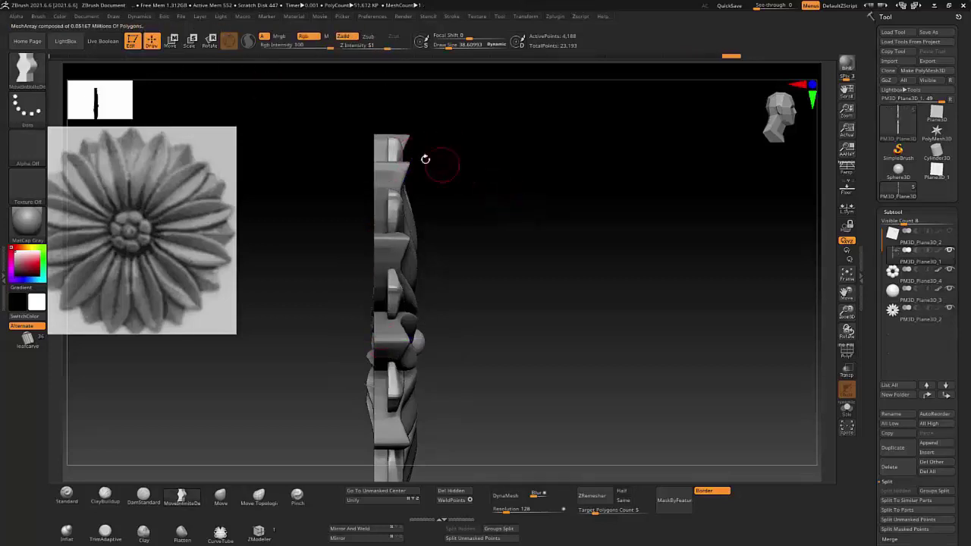
left_click_drag(494, 191, 585, 380)
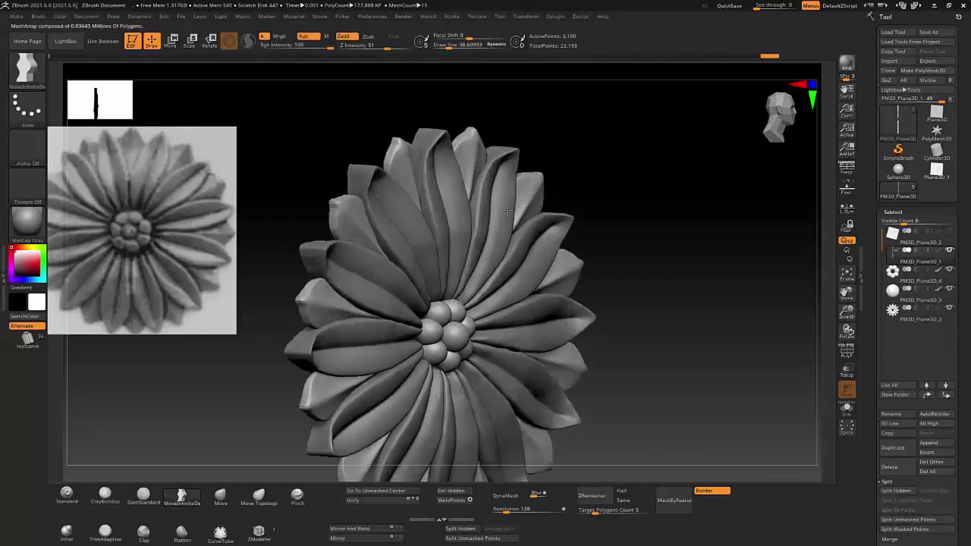
left_click(454, 492)
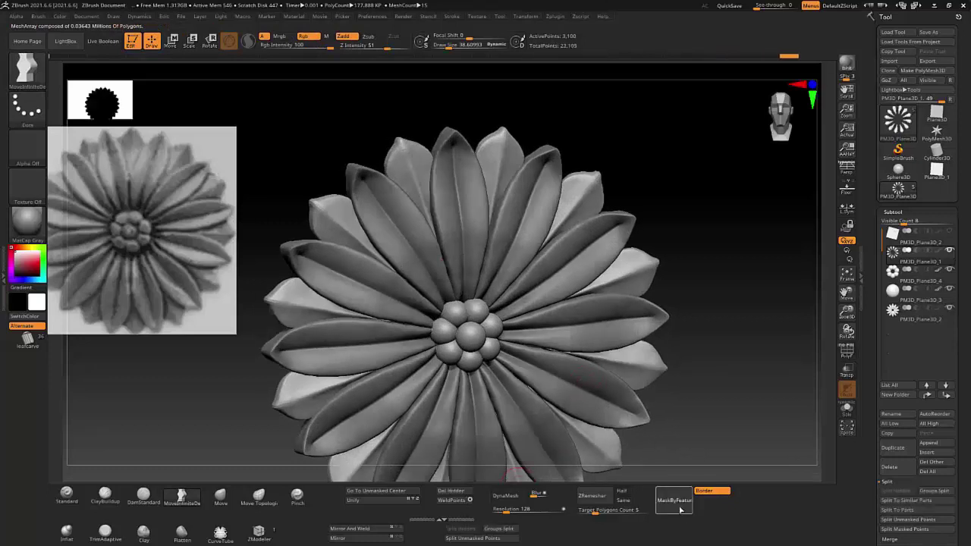
Mask the back petal layer and move it about -0.0631 along the depth axis
left_click(588, 220, "ctrl")
left_click_drag(644, 173, 665, 165, "shift")
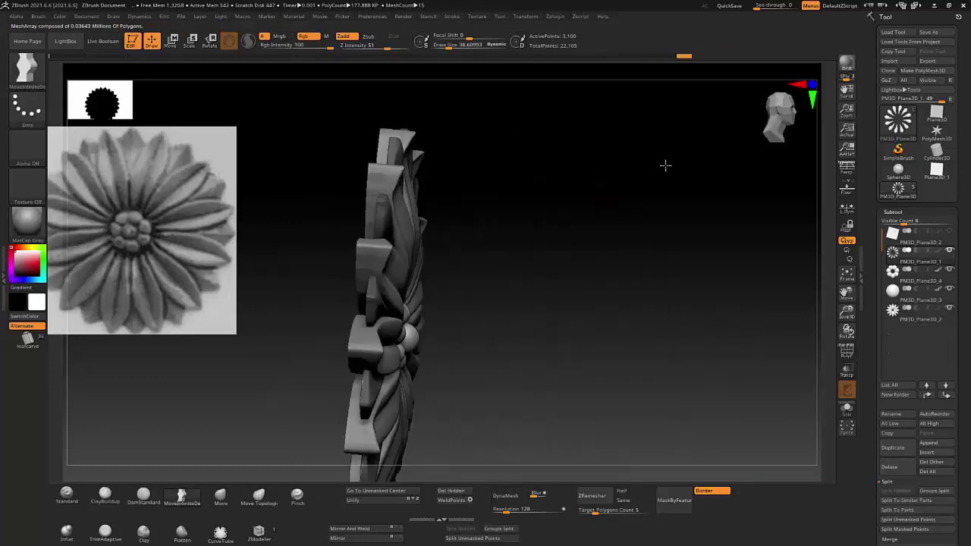
mouse_move(414, 139)
left_mouse_down("shift")
mouse_move(438, 139)
mouse_move(409, 140)
left_mouse_up("shift")
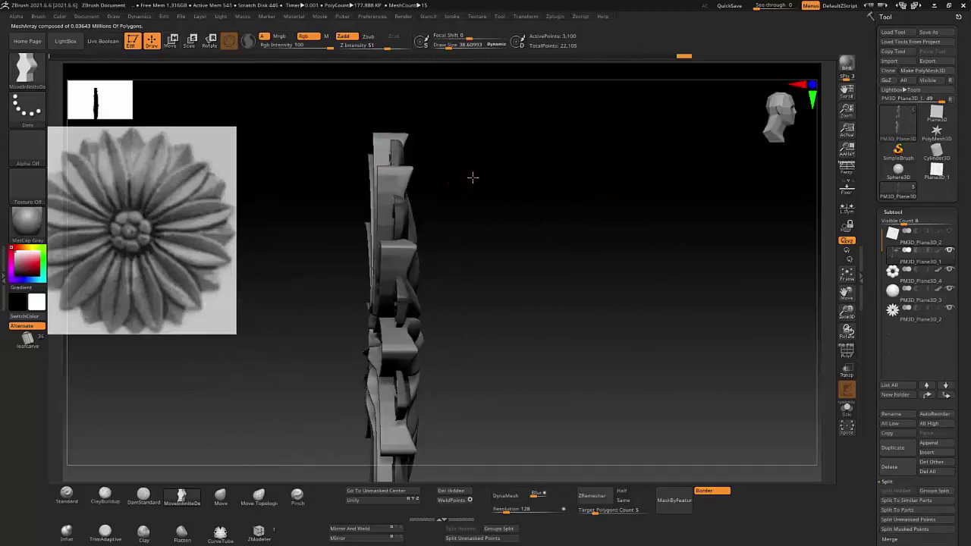
left_click_drag(473, 177, 509, 174, "shift")
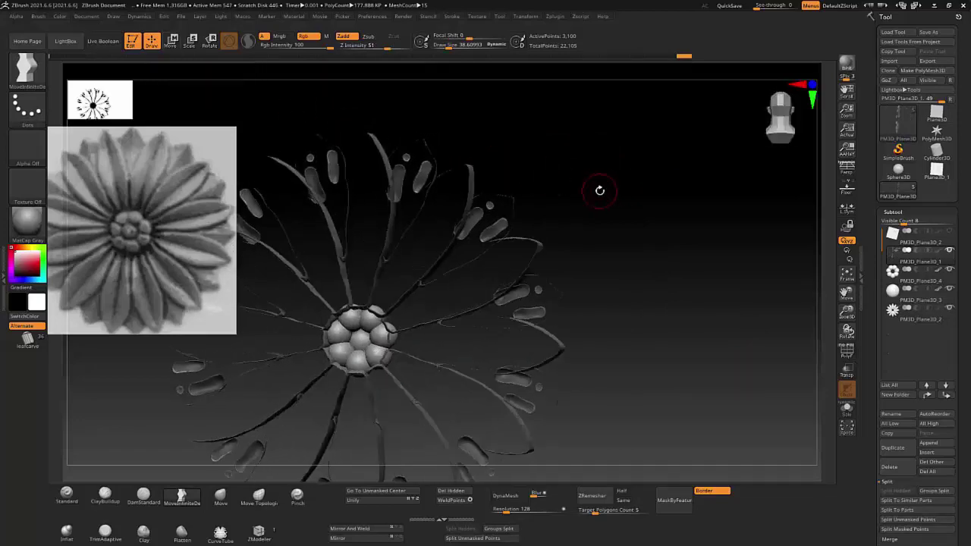
left_click_drag(600, 190, 544, 188, "shift")
left_click(170, 41)
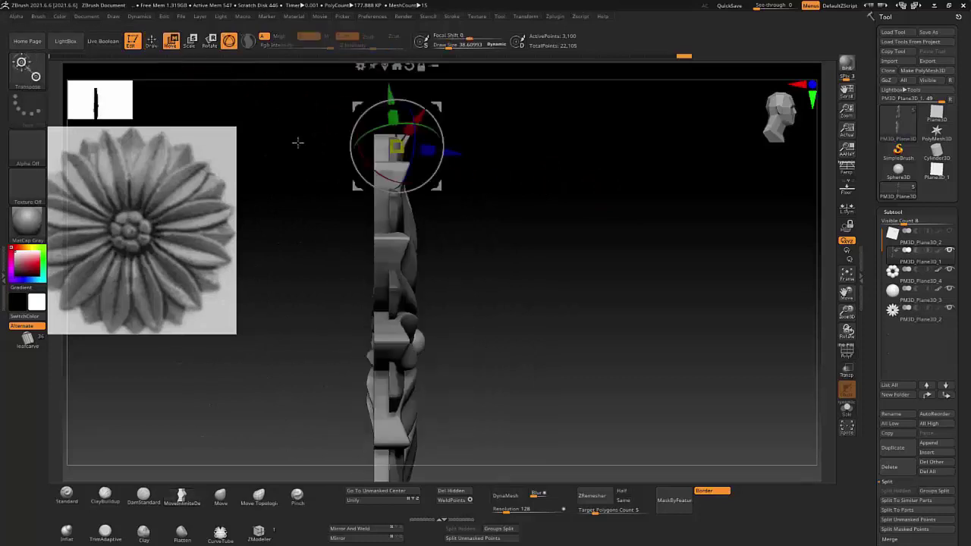
left_click(410, 66)
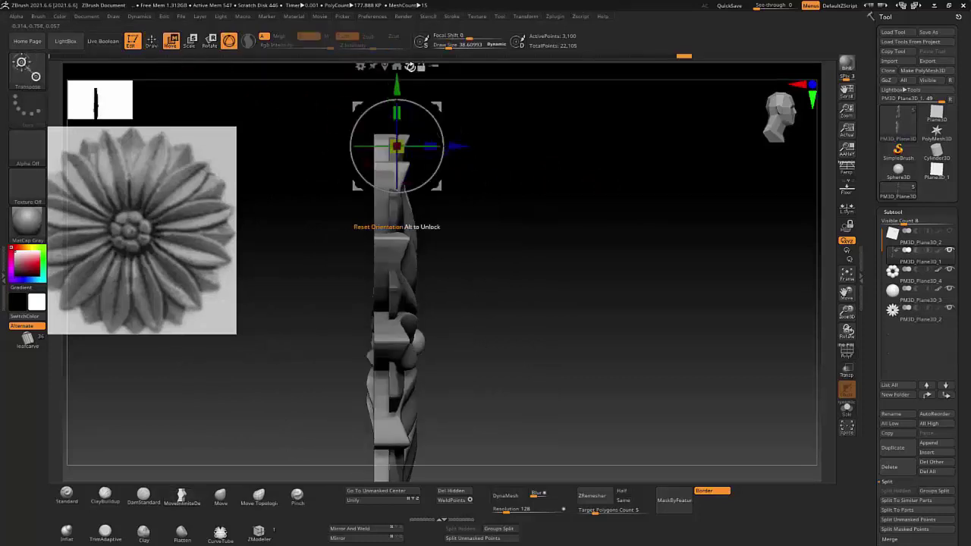
left_click_drag(458, 145, 445, 147)
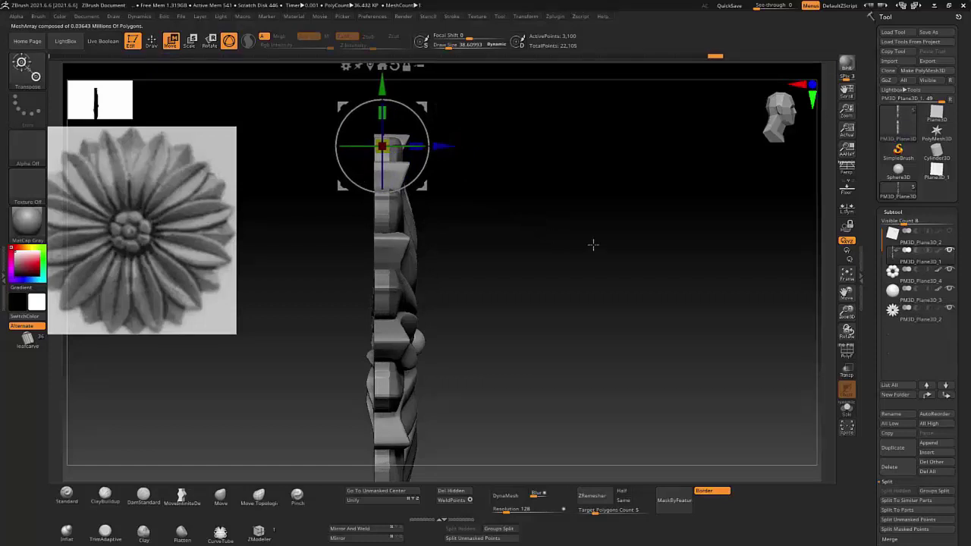
left_click(149, 41)
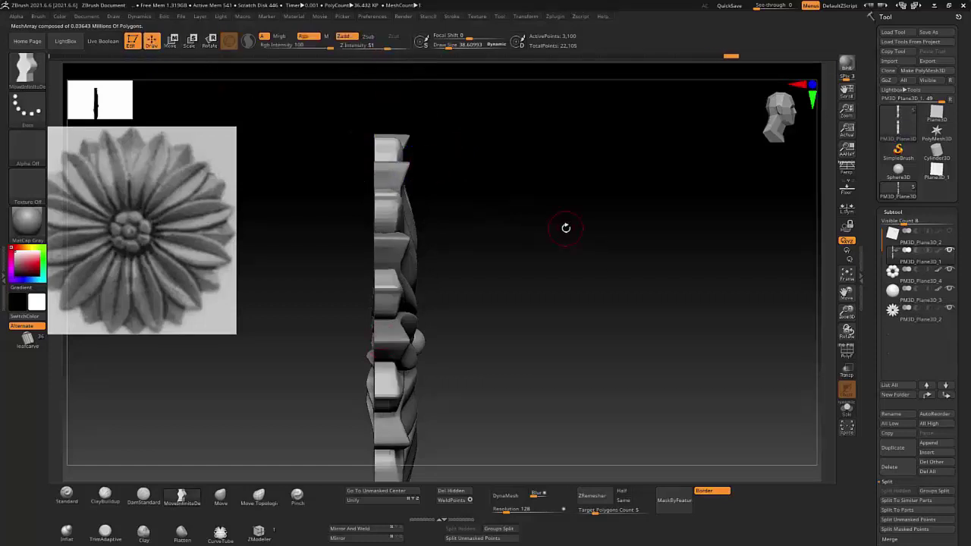
left_click_drag(564, 225, 516, 226)
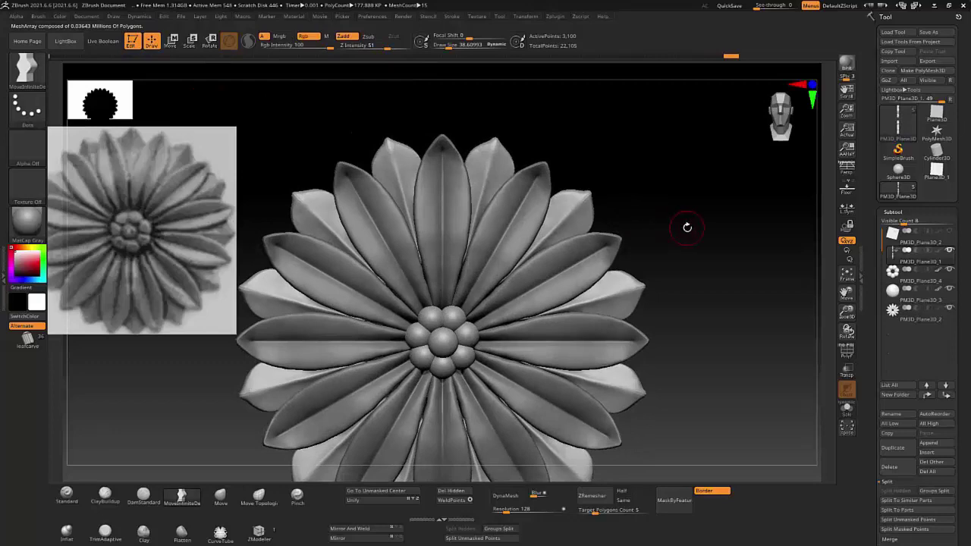
Carve into the upper petals with the Standard brush set to Zsub
mouse_move(685, 229)
left_mouse_down()
mouse_move(685, 197)
mouse_move(672, 189)
mouse_move(670, 230)
mouse_move(651, 247)
mouse_move(700, 250)
mouse_move(687, 250)
left_mouse_up()
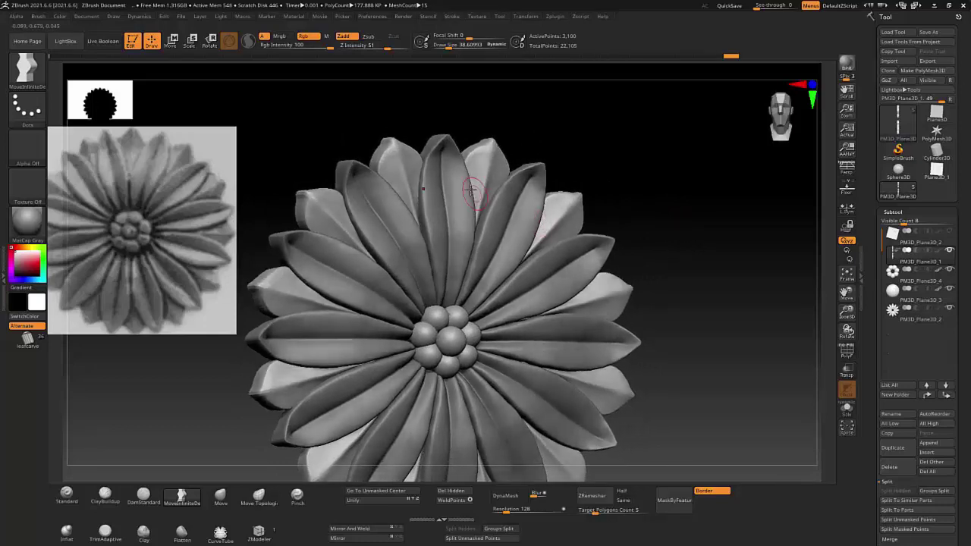
scroll(391, 166, "up", 3)
scroll(392, 165, "up", 3)
left_click(67, 495)
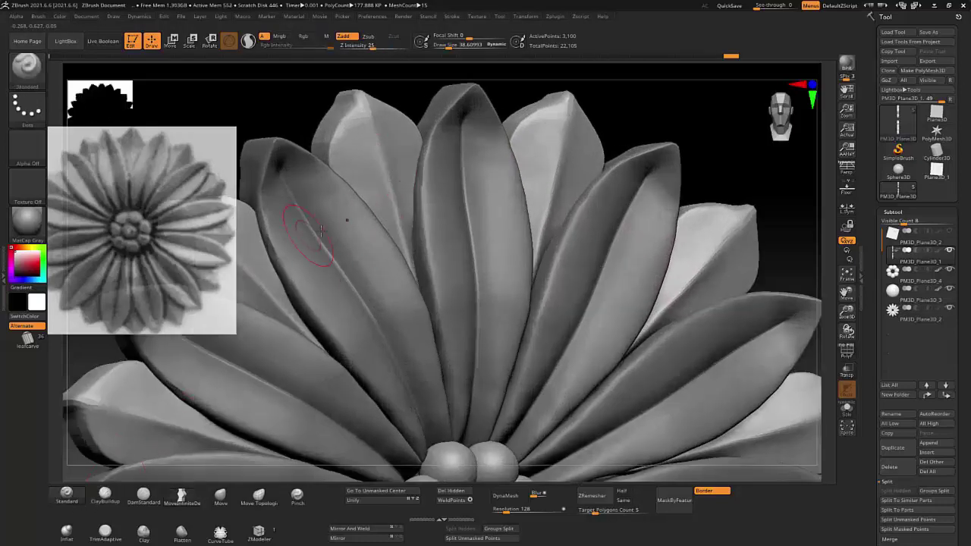
left_click(387, 131, "alt")
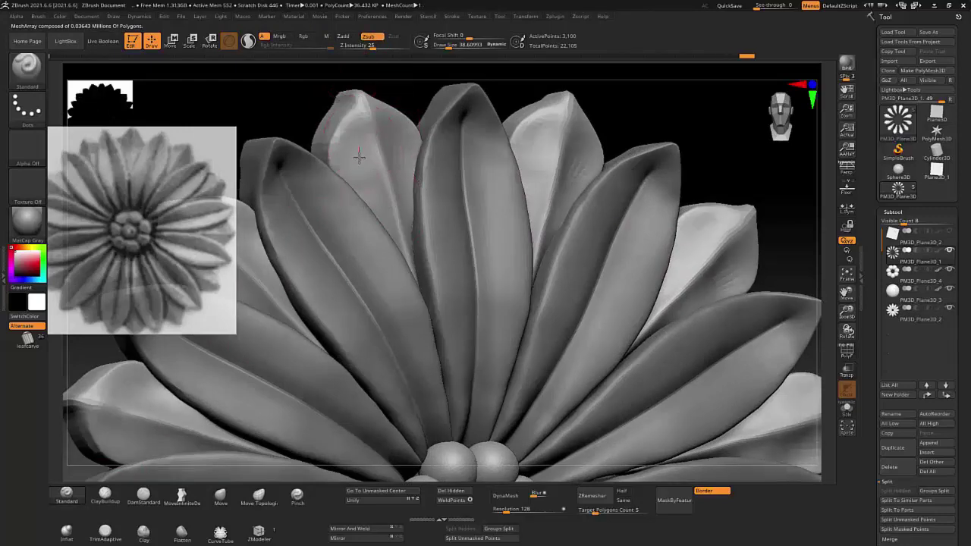
right_click_drag(347, 206, 385, 236, "ctrl")
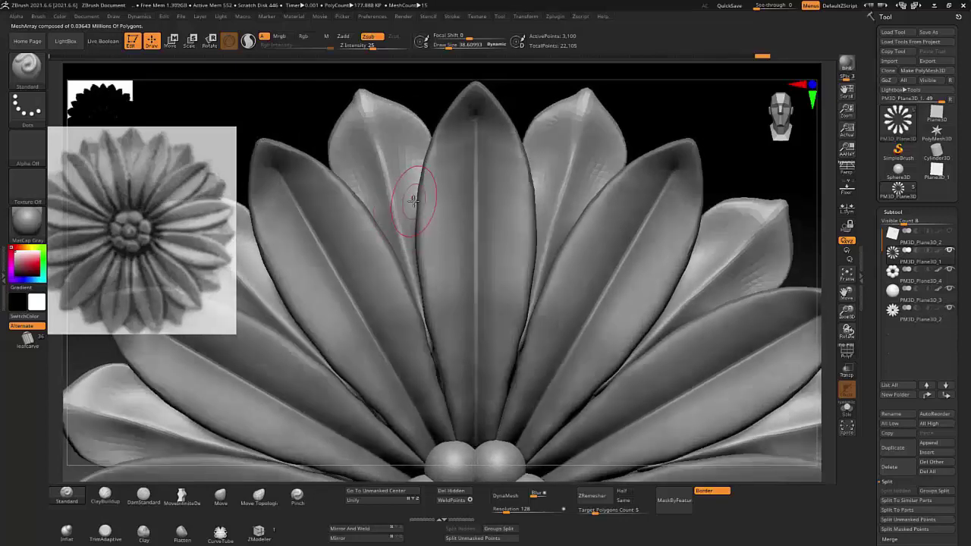
right_click_drag(405, 213, 367, 147)
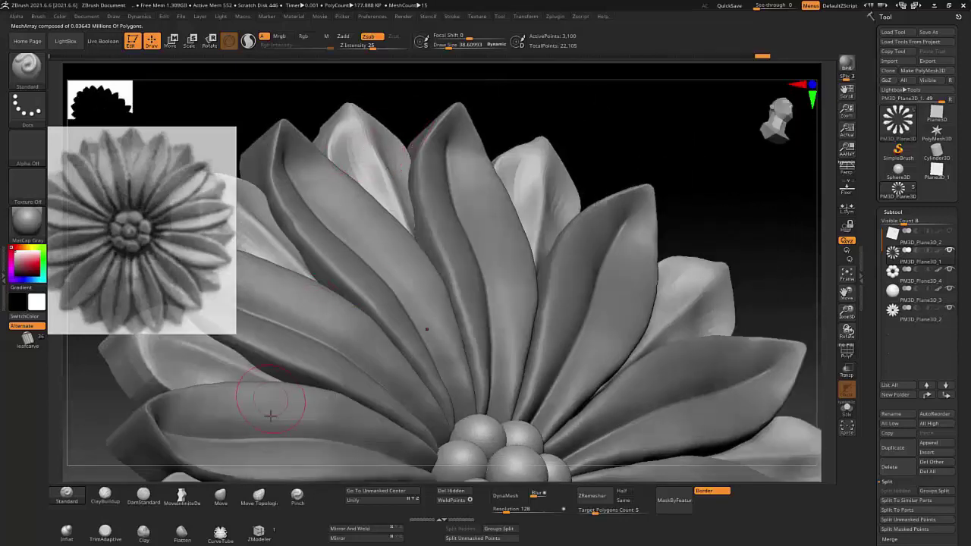
Adjust the petal tips with the Move brush and frame the whole flower
left_click(220, 494)
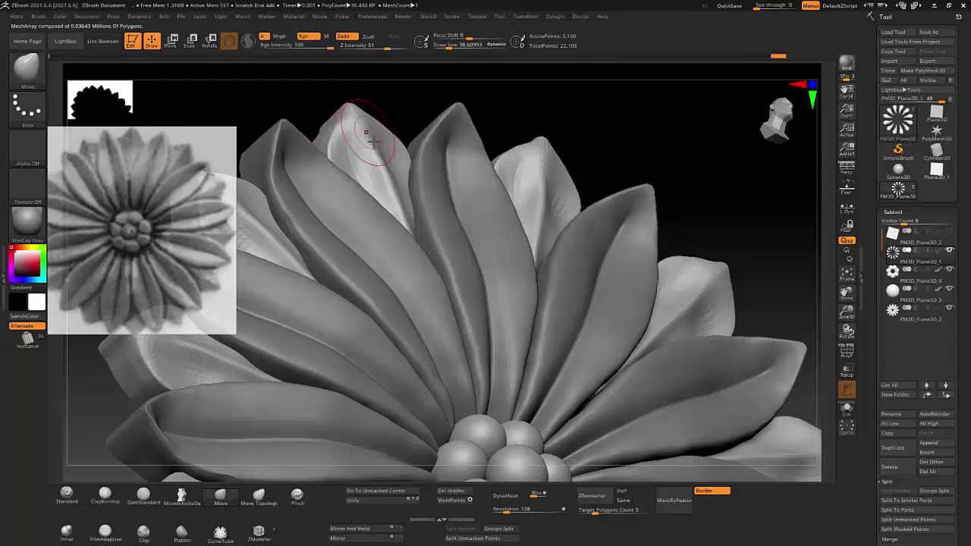
mouse_move(347, 163)
right_mouse_down()
mouse_move(417, 151)
mouse_move(755, 228)
right_mouse_up()
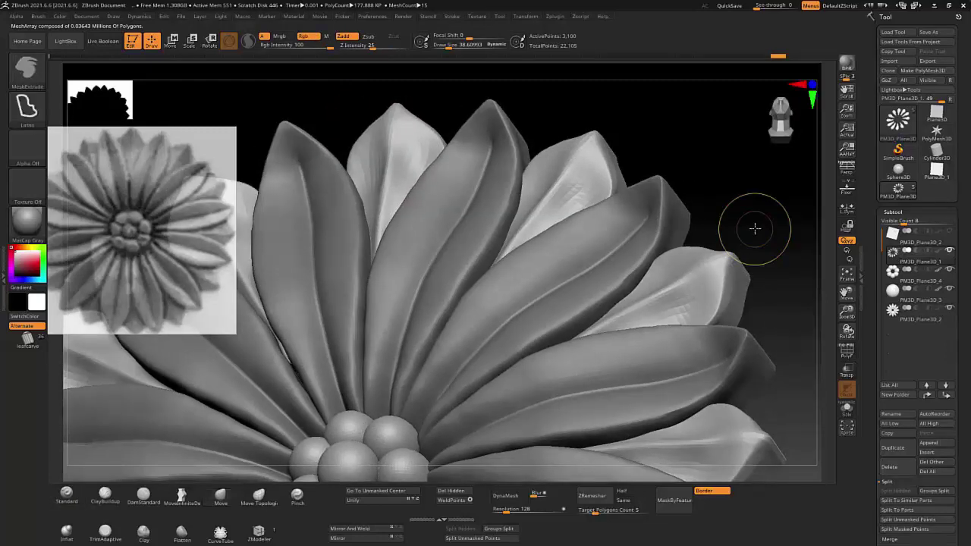
key("f")
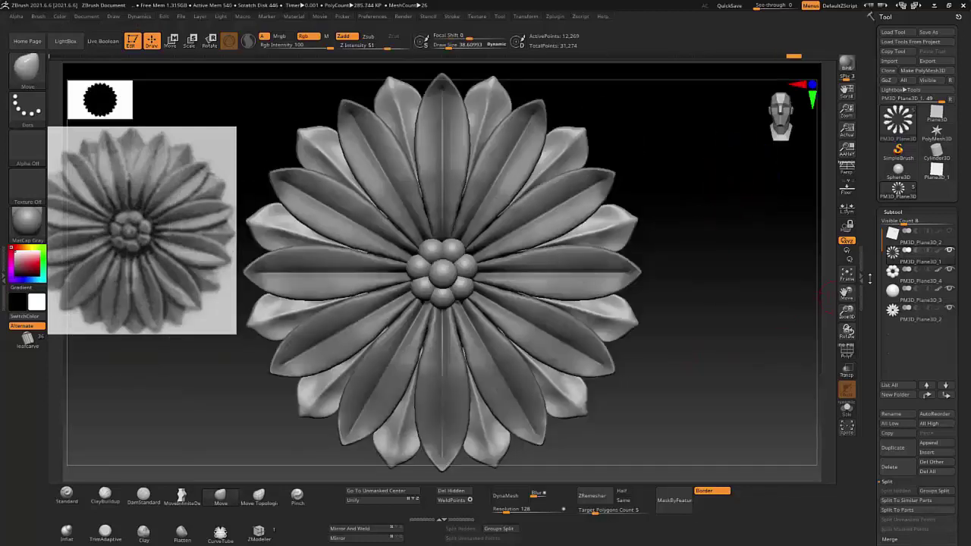
Hide the centre balls, centre sphere and large flower layer subtools
mouse_move(920, 258)
left_click(950, 270)
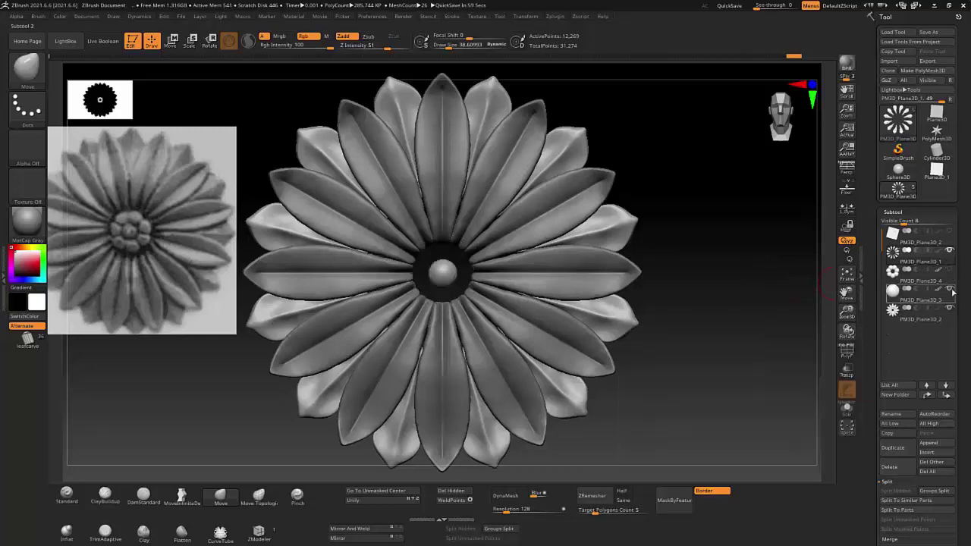
left_click(950, 288)
left_click(950, 308)
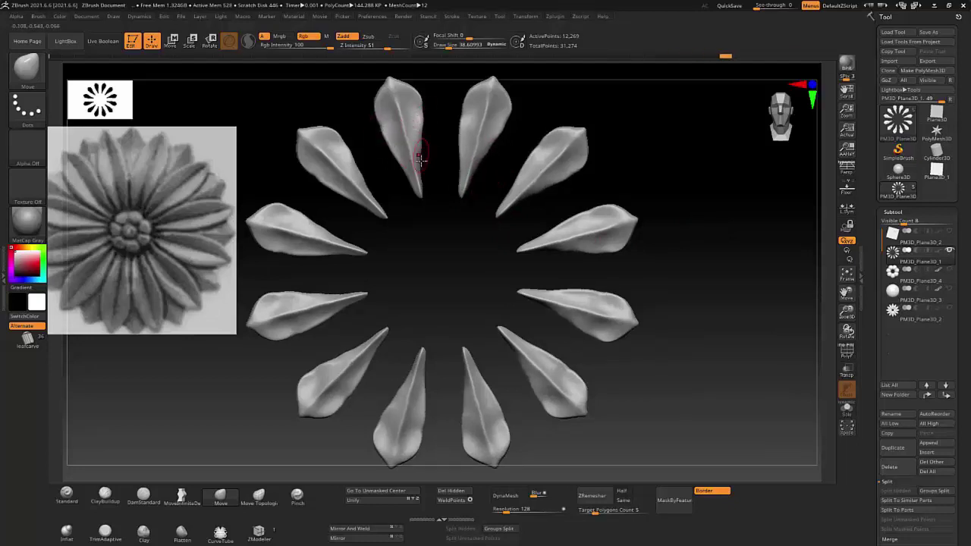
Nudge the upper-left petal's edge, switch brushes with B-M-V, and orbit back to front view
left_click_drag(421, 144, 421, 171)
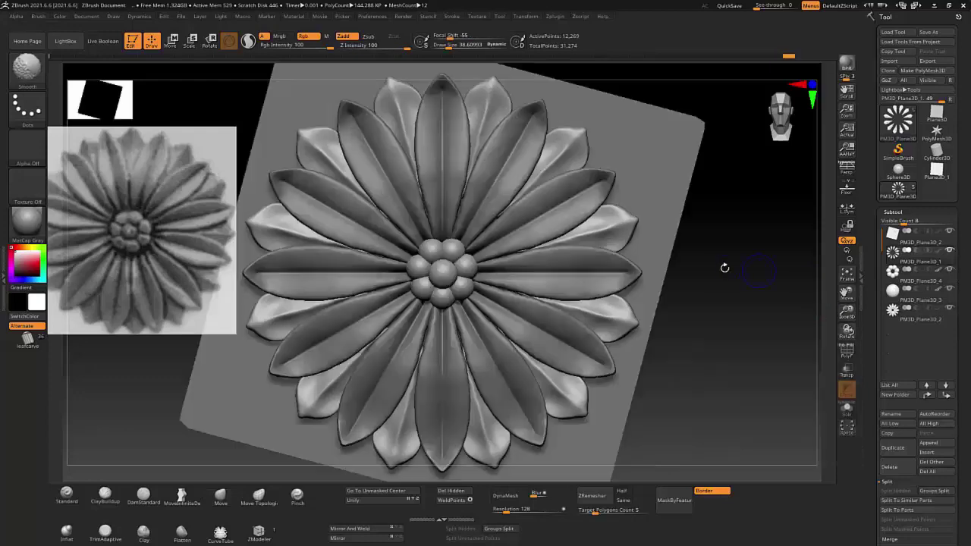
key("b")
key("m")
key("v")
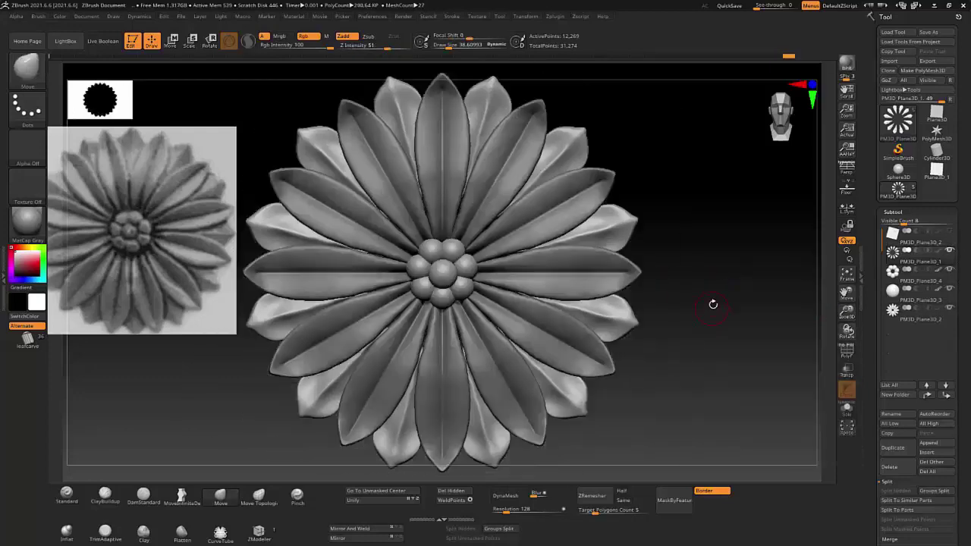
mouse_move(711, 302)
left_mouse_down()
mouse_move(672, 310)
mouse_move(703, 301)
left_mouse_up()
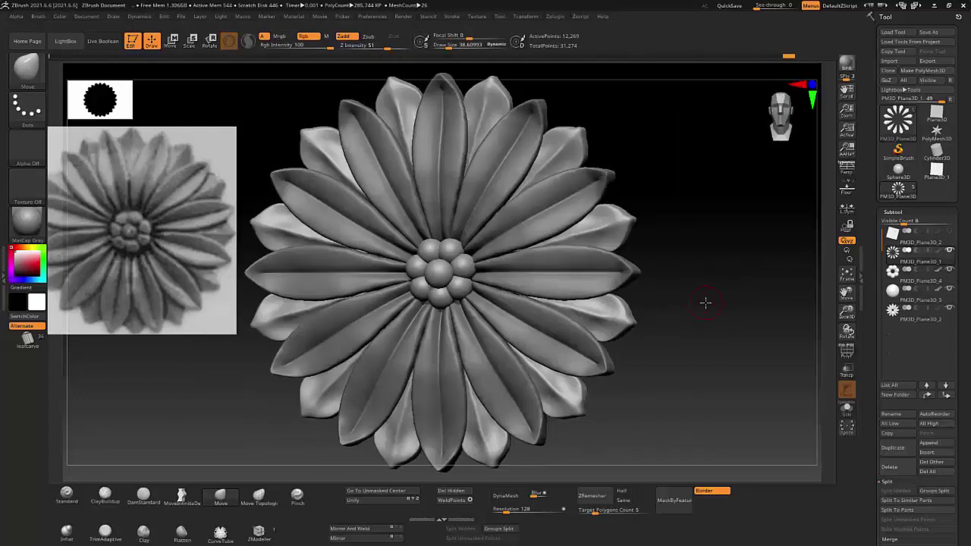
mouse_move(921, 236)
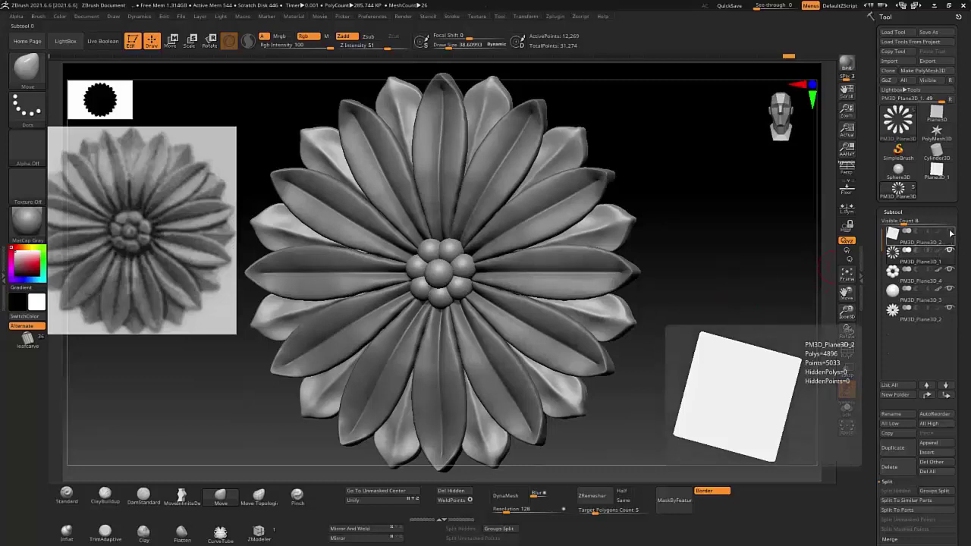
Delete the backing plane subtool, confirming with OK, then open the ArrayMesh settings
left_click(950, 231)
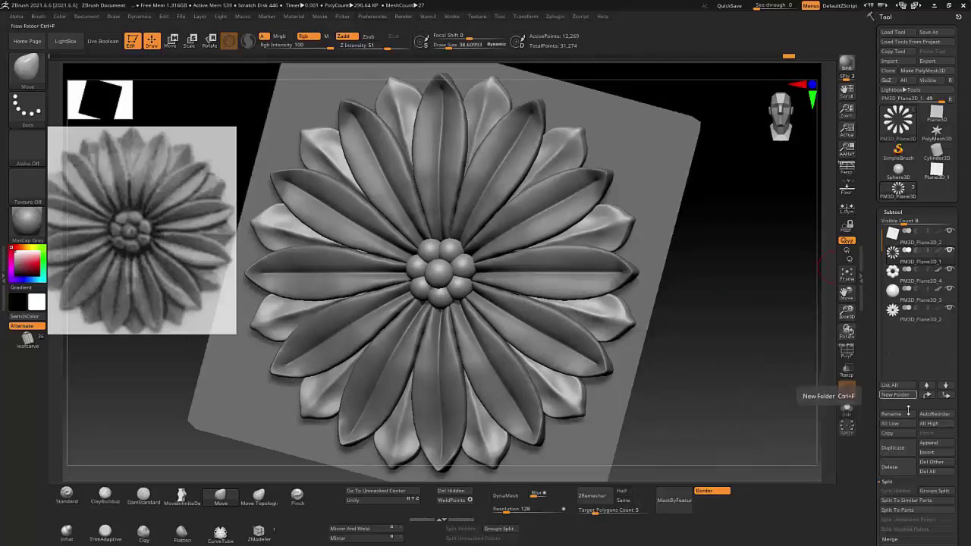
left_click(898, 469)
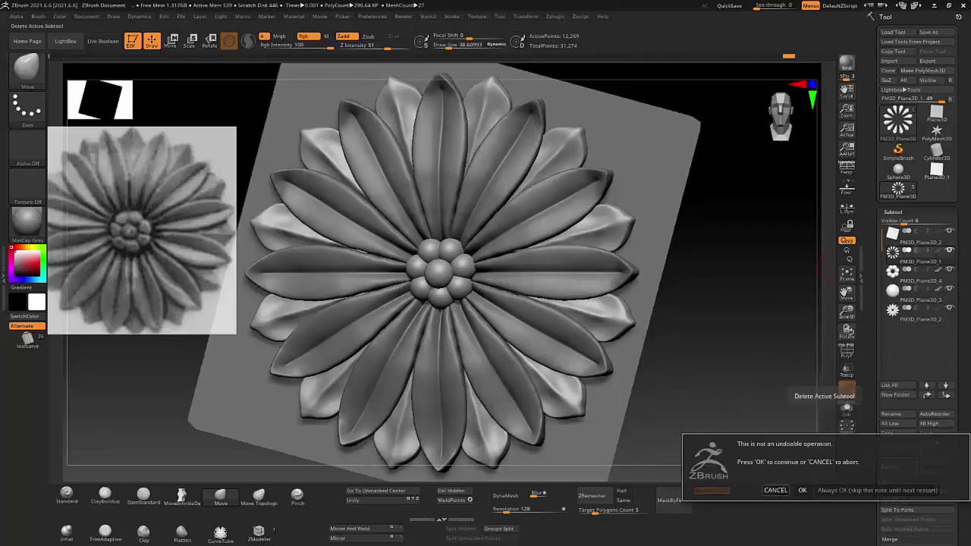
key("Escape")
left_click(947, 241)
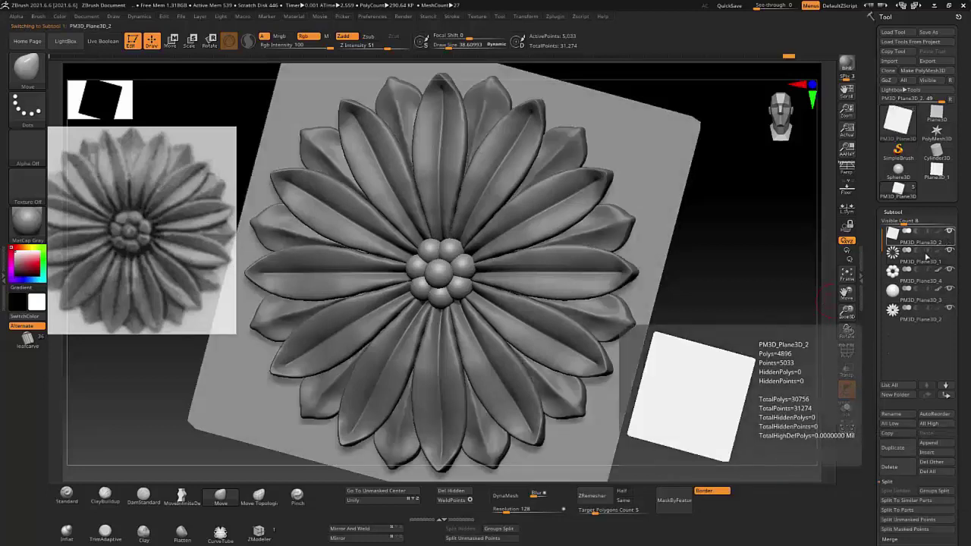
left_click(895, 467)
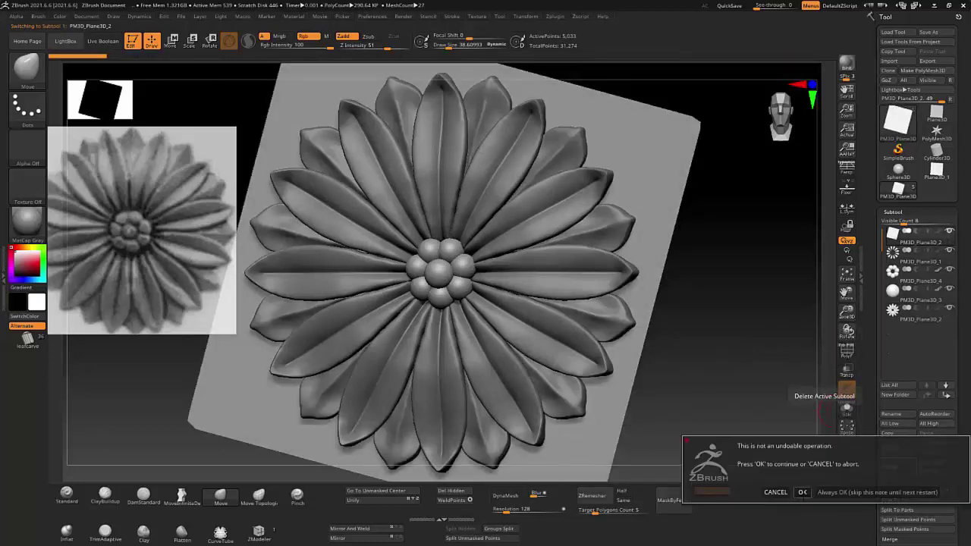
left_click(802, 492)
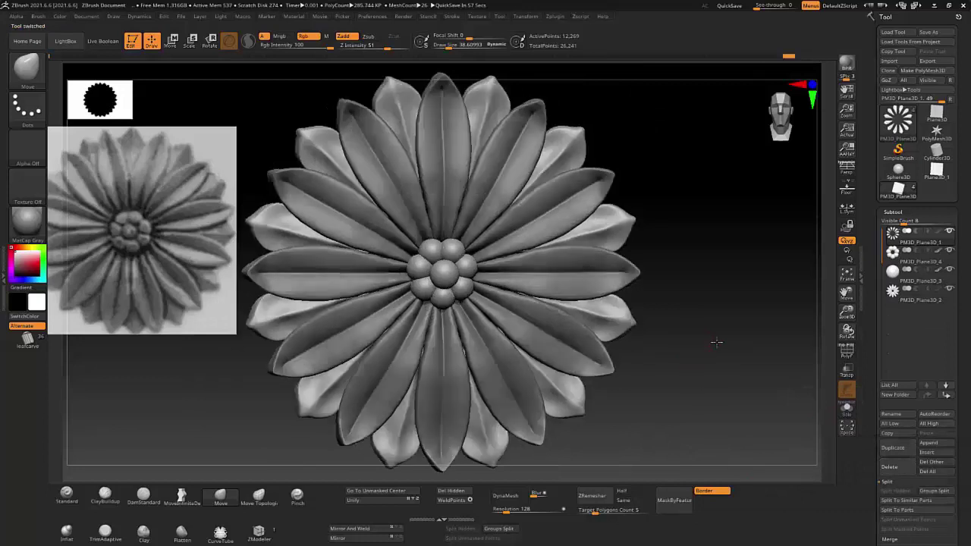
left_click(893, 212)
left_click(895, 237)
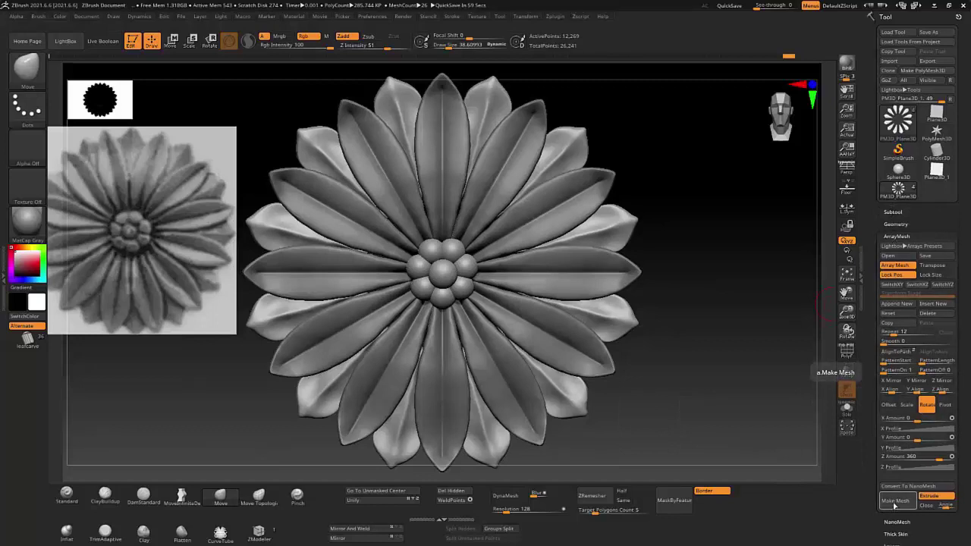
Bake the centre balls array (PM3D_Plane3D_4) into a real mesh with Make Mesh
left_click(896, 505)
left_click(893, 212)
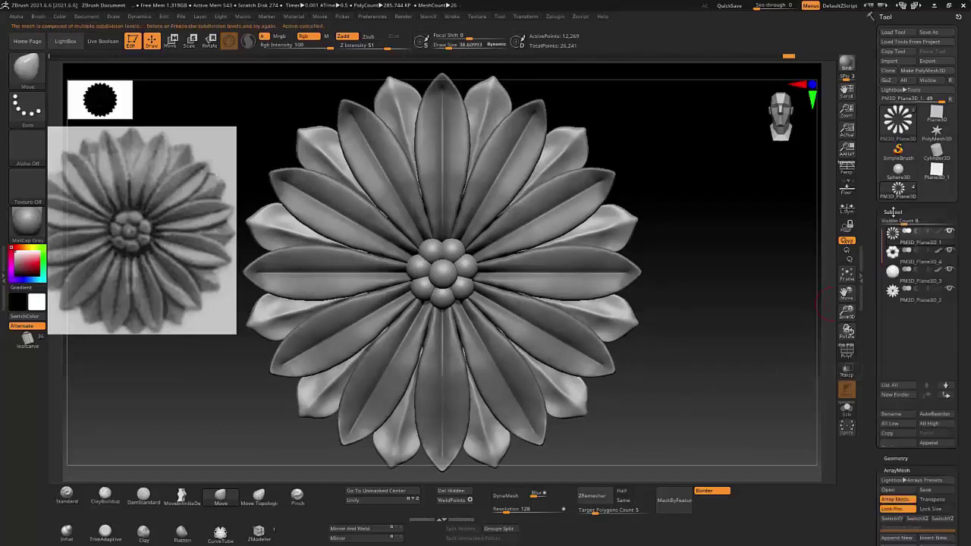
left_click(949, 257)
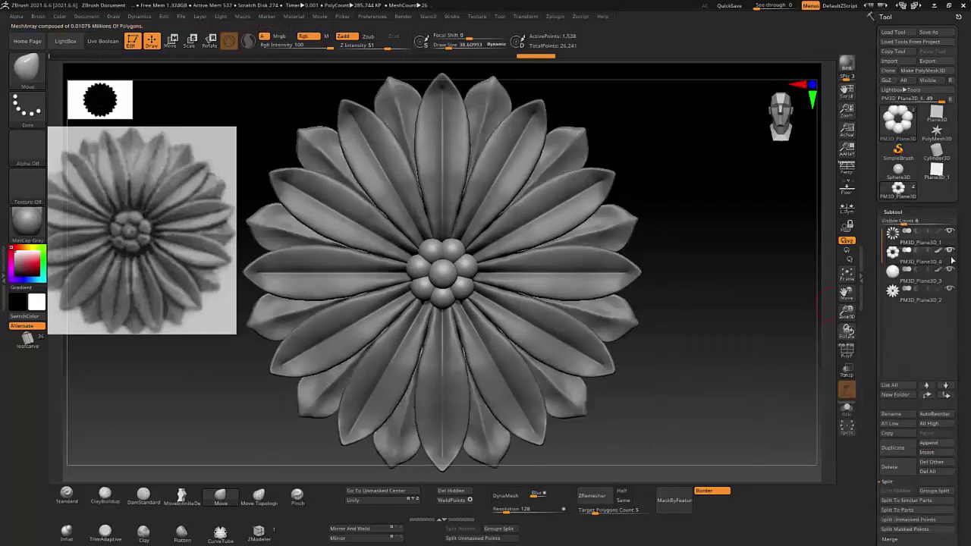
left_click(895, 211)
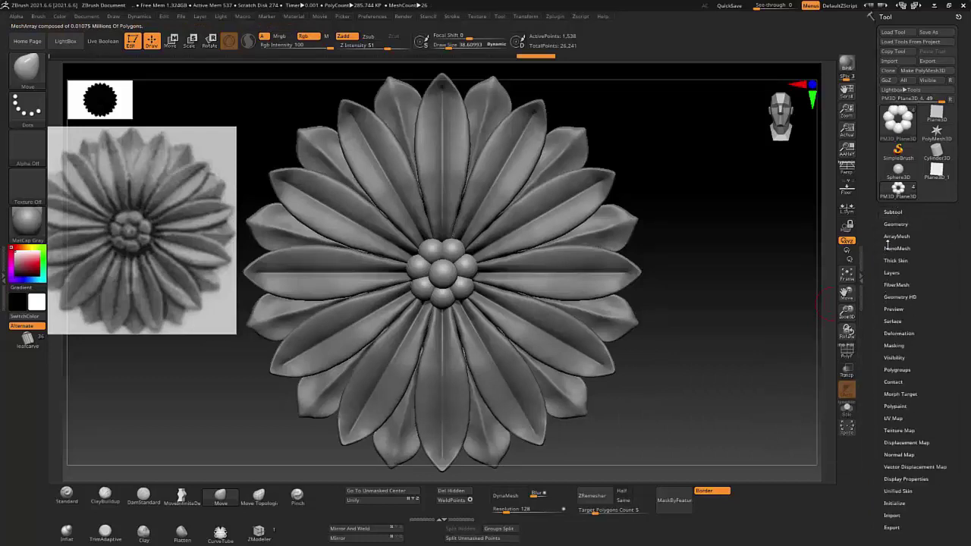
left_click(897, 236)
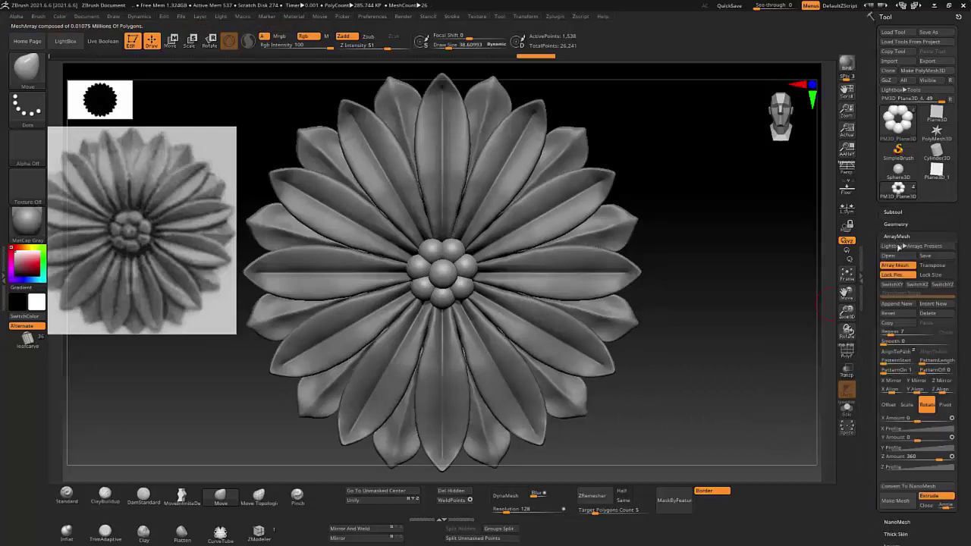
left_click(893, 502)
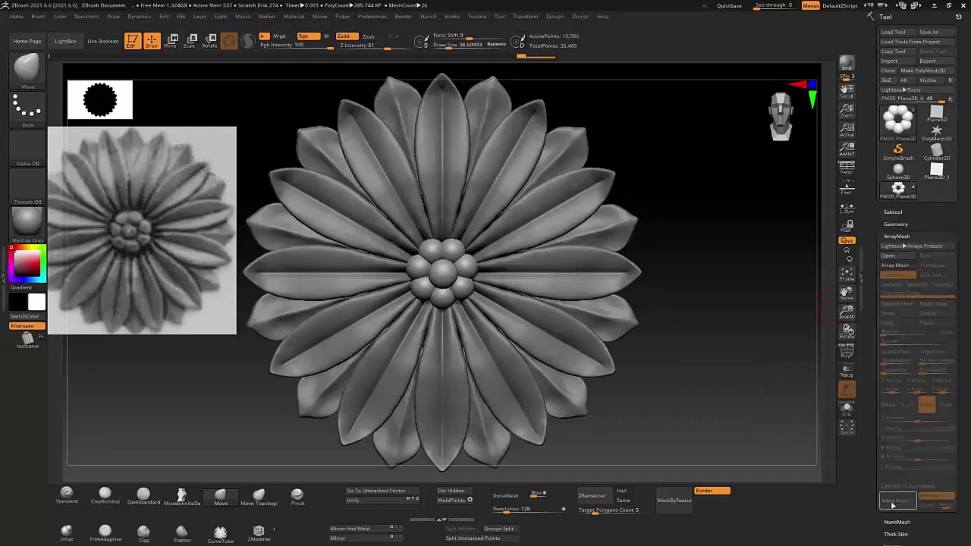
Bake the petal ring array (PM3D_Plane3D_2) with Make Mesh, then select PM3D_Plane3D_1
left_click(893, 213)
left_click(952, 301)
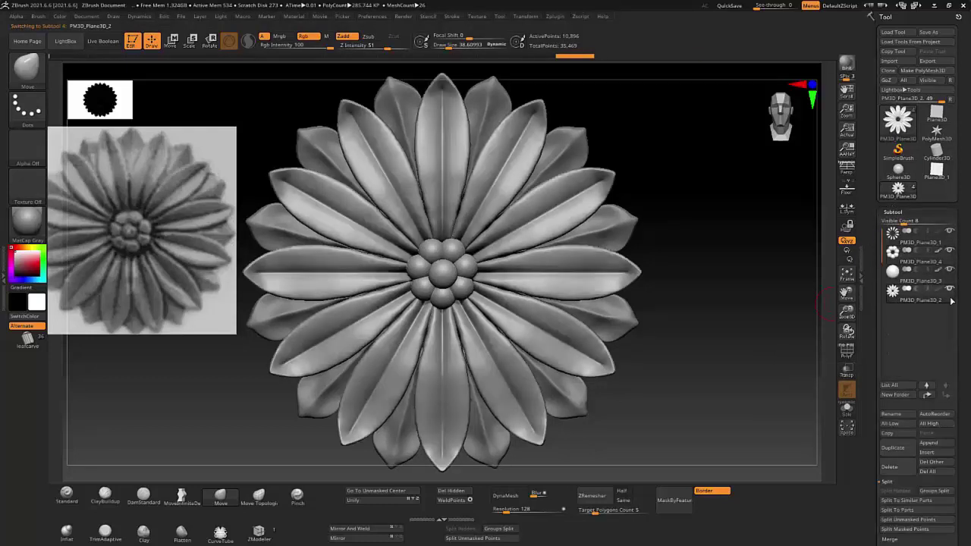
left_click(893, 212)
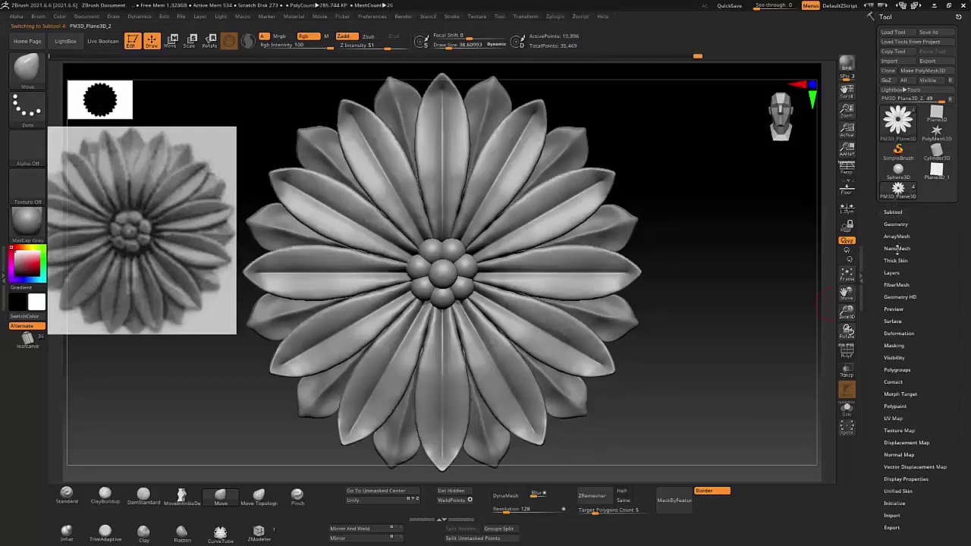
left_click(896, 237)
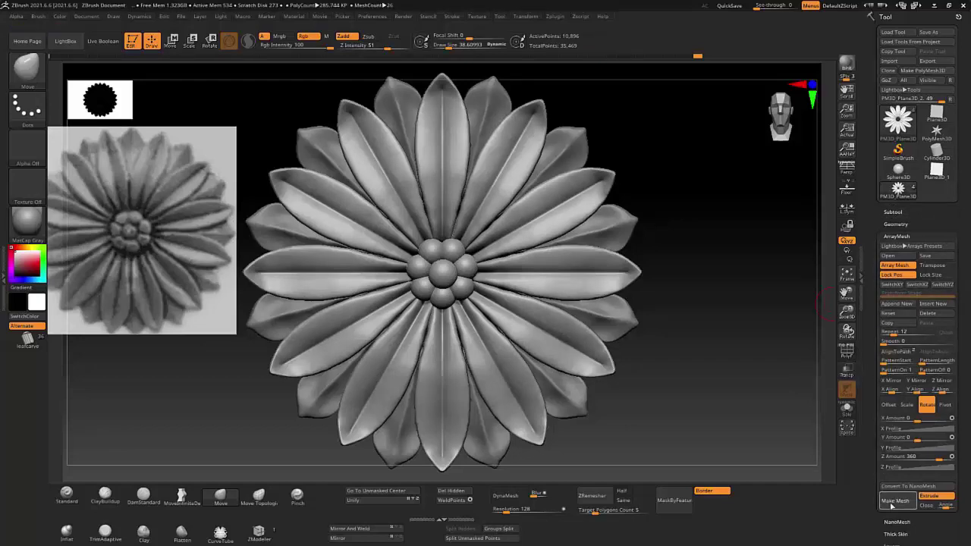
left_click_drag(708, 254, 711, 252)
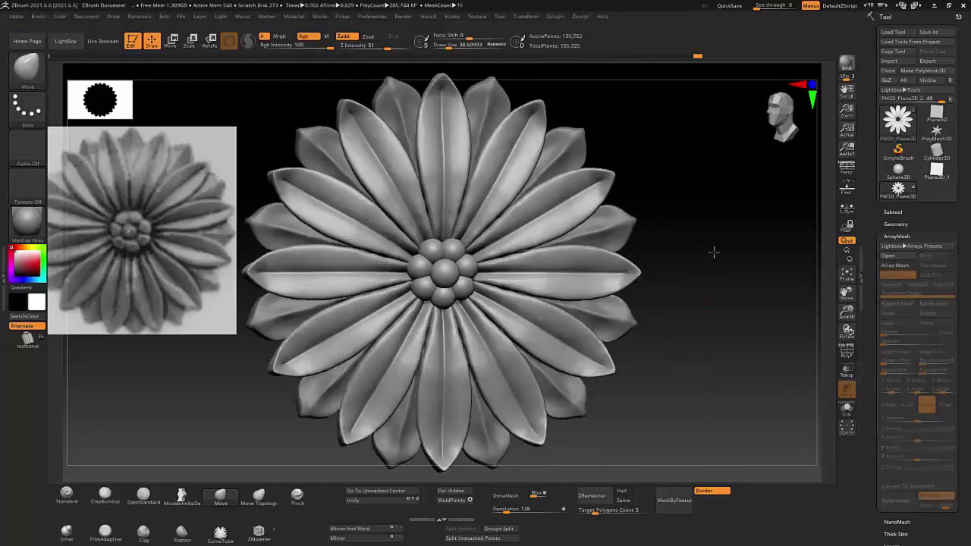
left_click(897, 213)
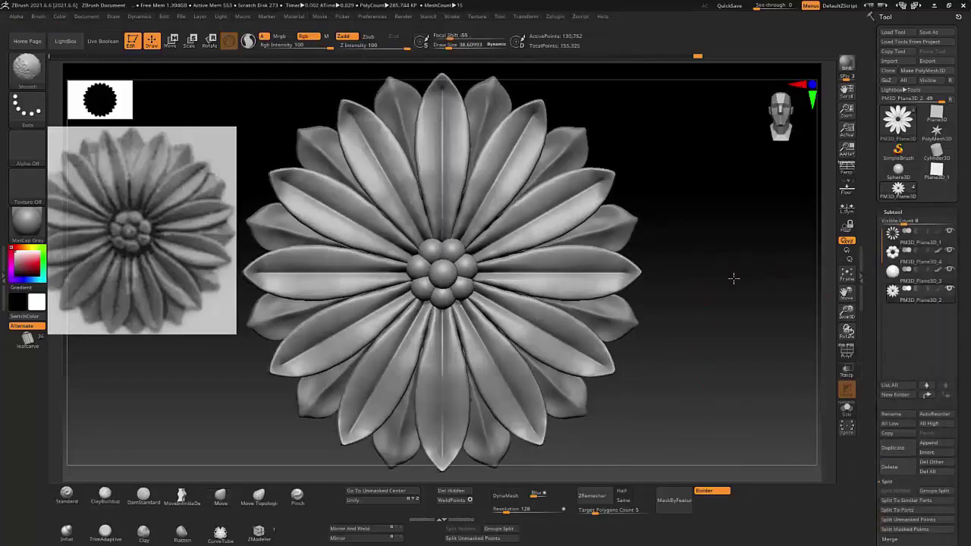
left_click(949, 240)
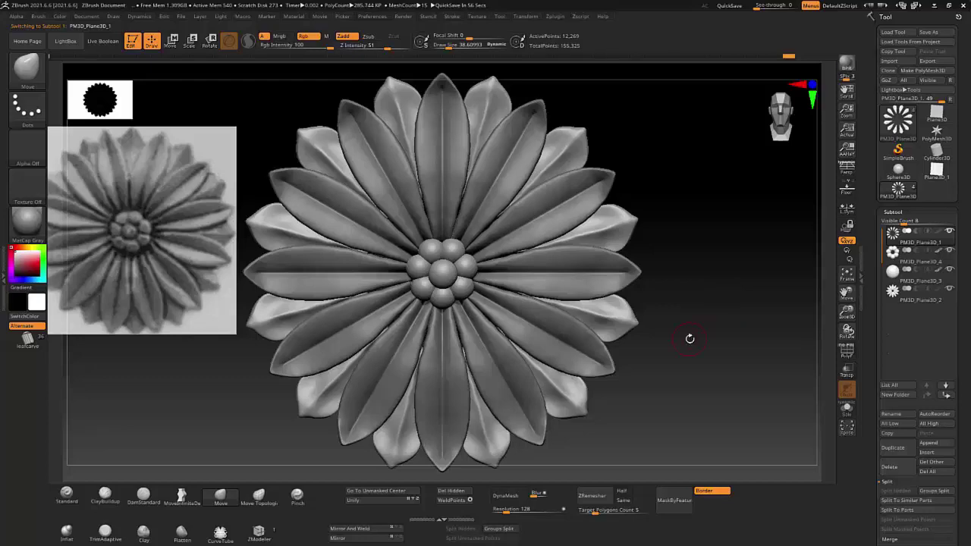
Orbit, zoom and frame the baked rosette to check its relief and shading from several angles
mouse_move(690, 338)
left_mouse_down()
mouse_move(690, 256)
mouse_move(615, 241)
left_mouse_up()
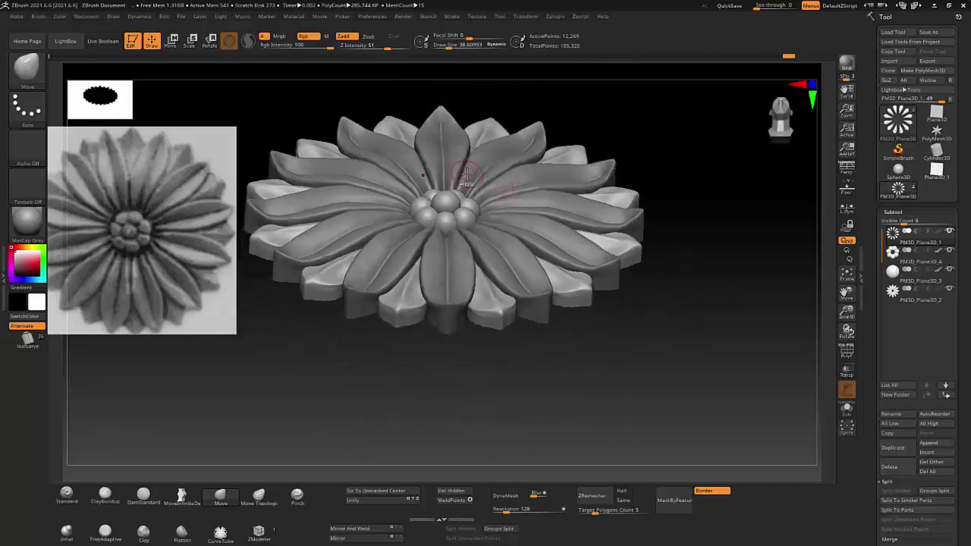
mouse_move(474, 184)
right_mouse_down("ctrl")
mouse_move(634, 228)
mouse_move(667, 251)
right_mouse_up("ctrl")
left_click(635, 228, "alt")
key("f")
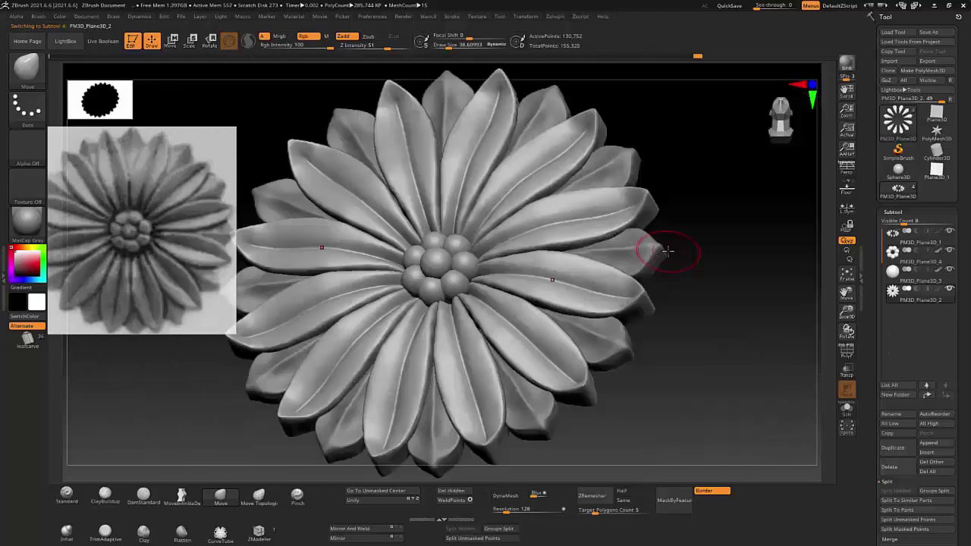
right_click_drag(725, 283, 671, 329)
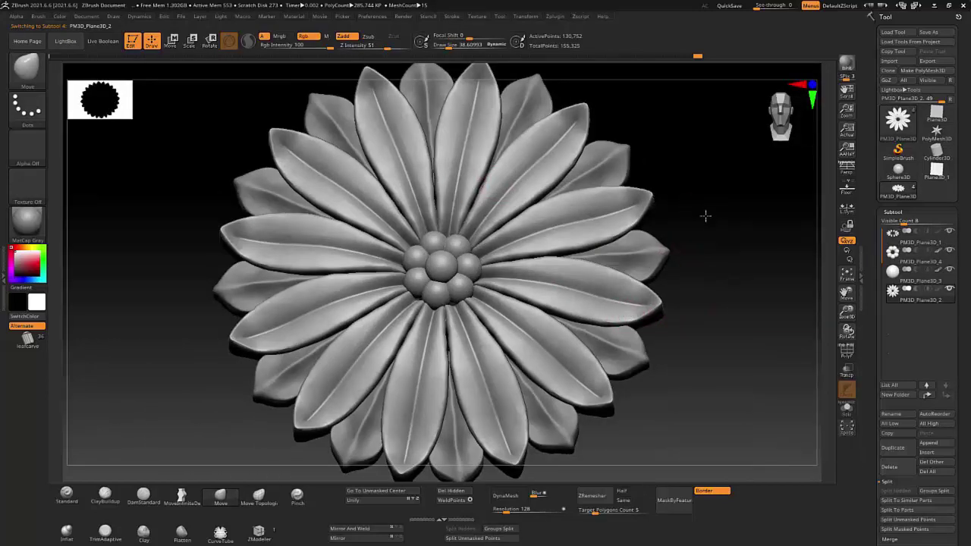
right_click_drag(705, 215, 703, 245)
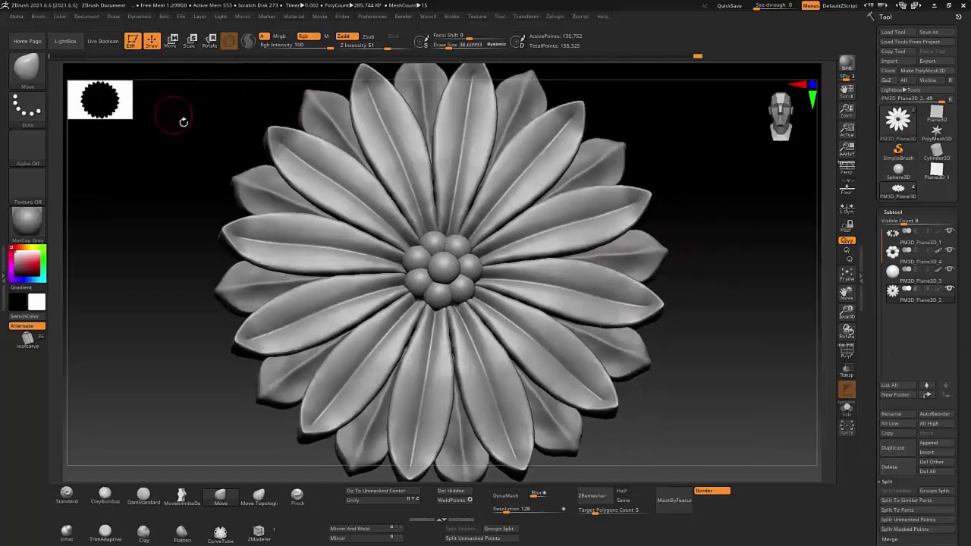
left_click(182, 18)
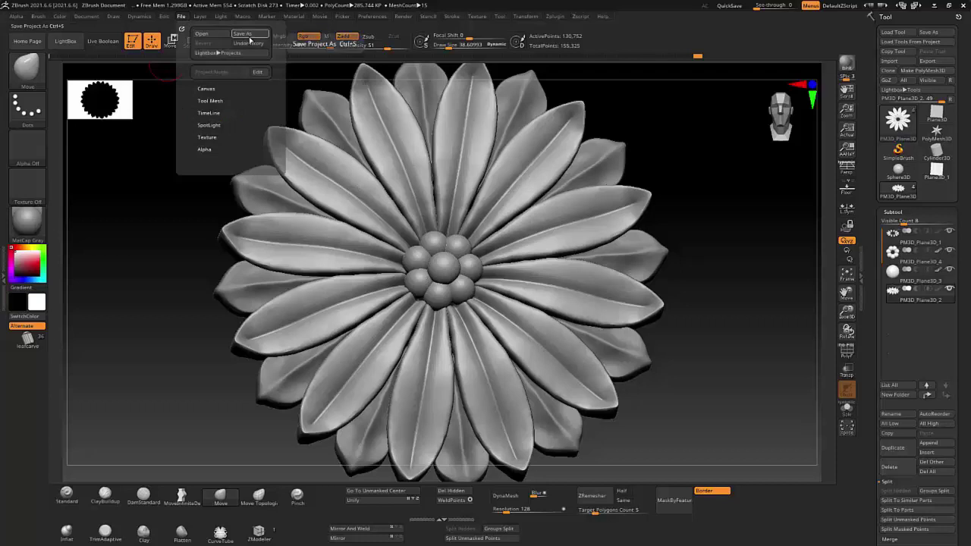
right_click_drag(755, 300, 750, 316)
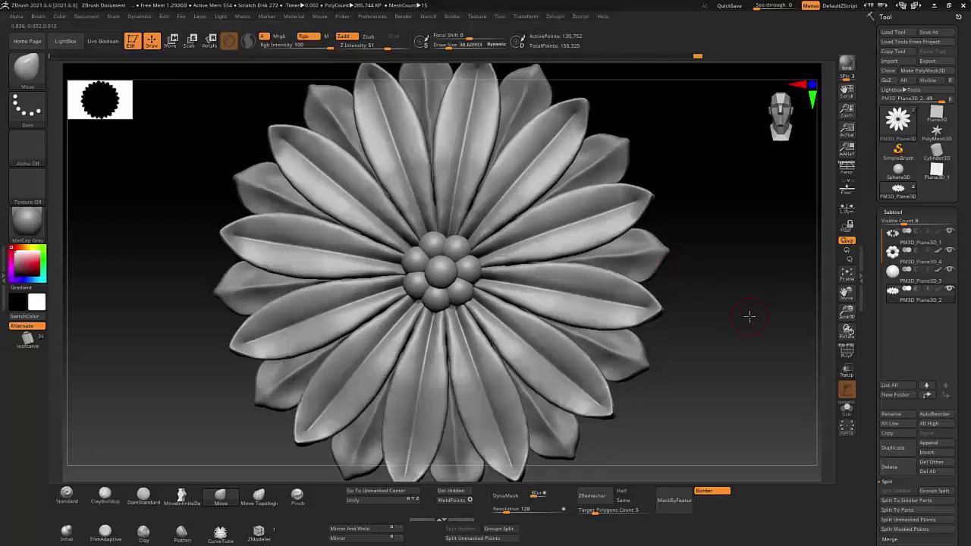